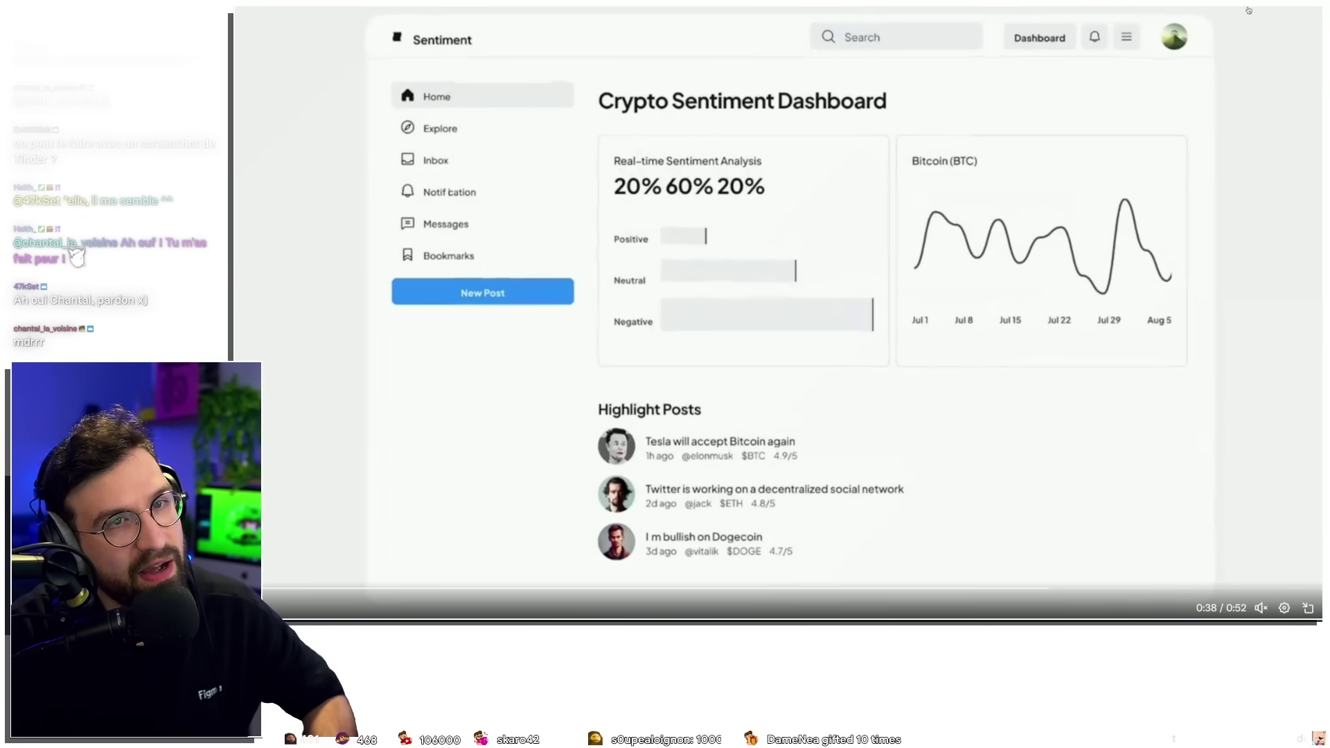
# Scrub the Galileo 1.0 promo video back and forth, then exit fullscreen to the post.
pyautogui.moveTo(1046, 589); pyautogui.dragTo(605, 588)
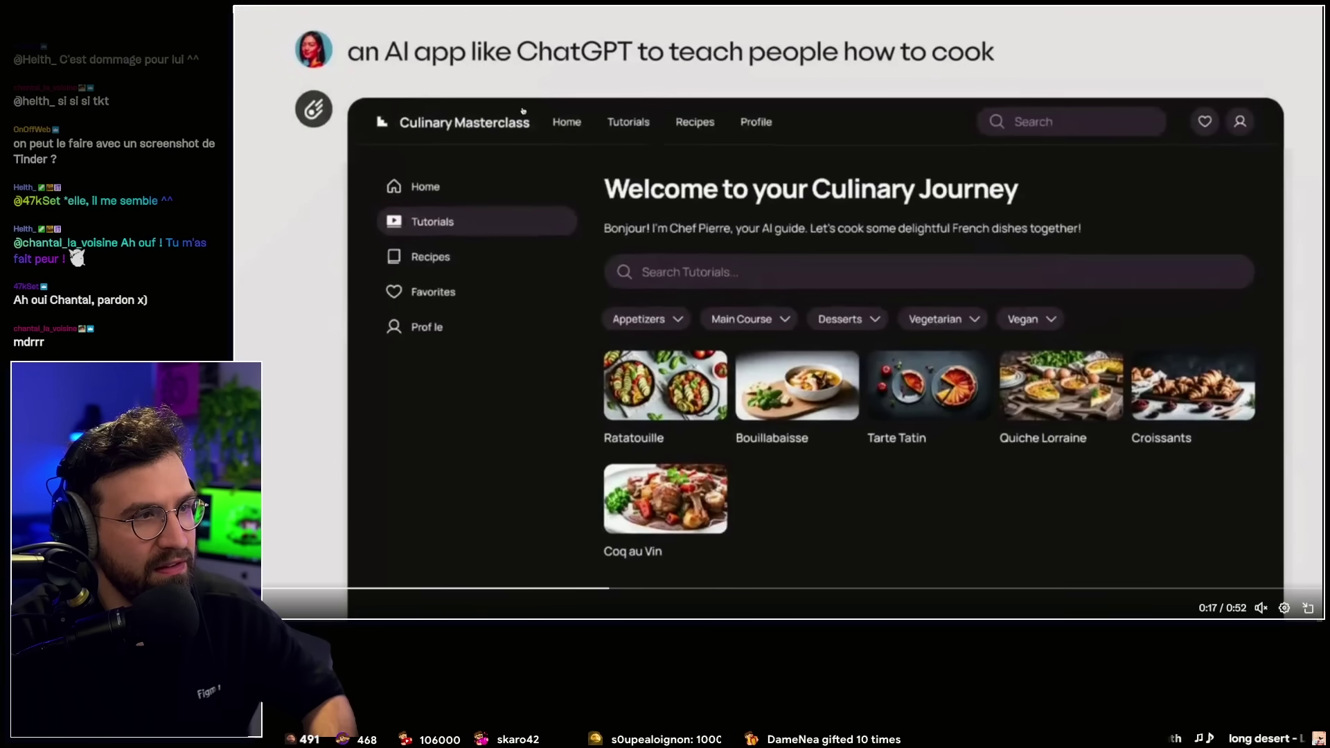
pyautogui.moveTo(605, 588)
pyautogui.mouseDown()
pyautogui.moveTo(1066, 588)
pyautogui.moveTo(1041, 588)
pyautogui.mouseUp()
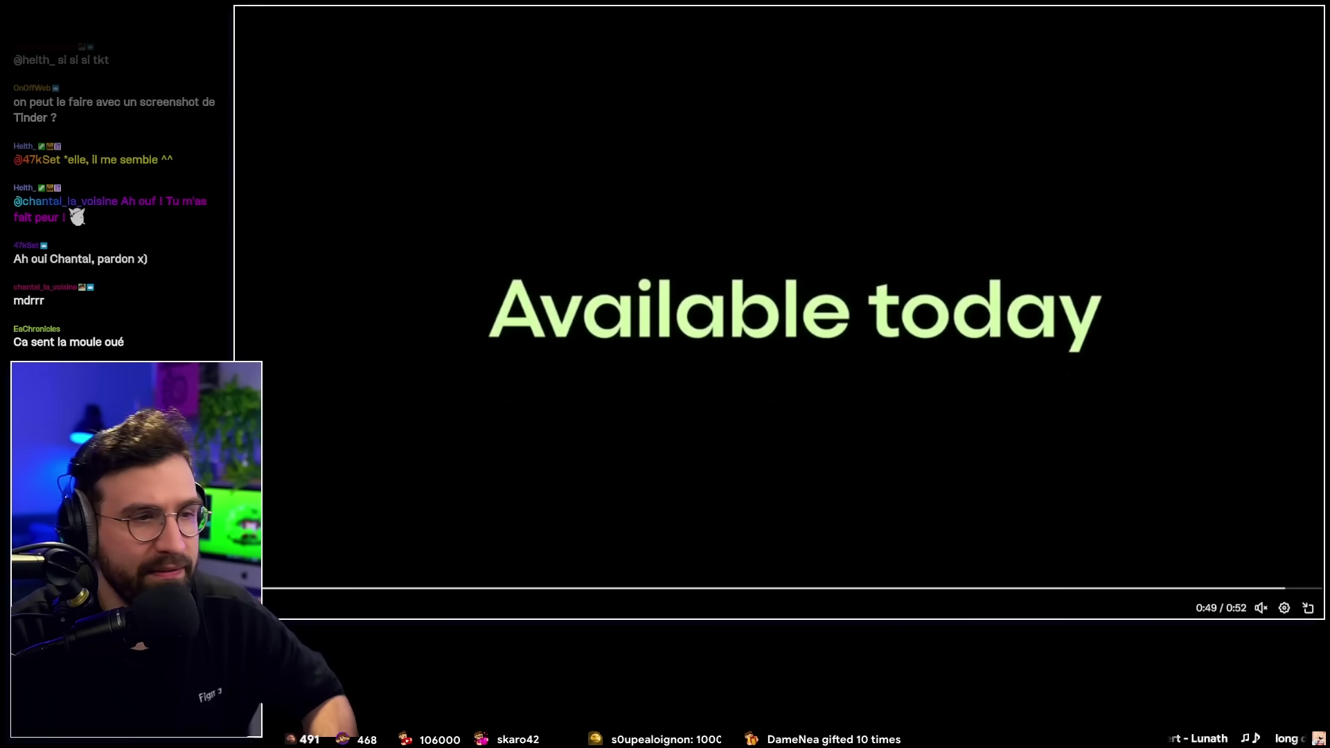
pyautogui.press('Escape')
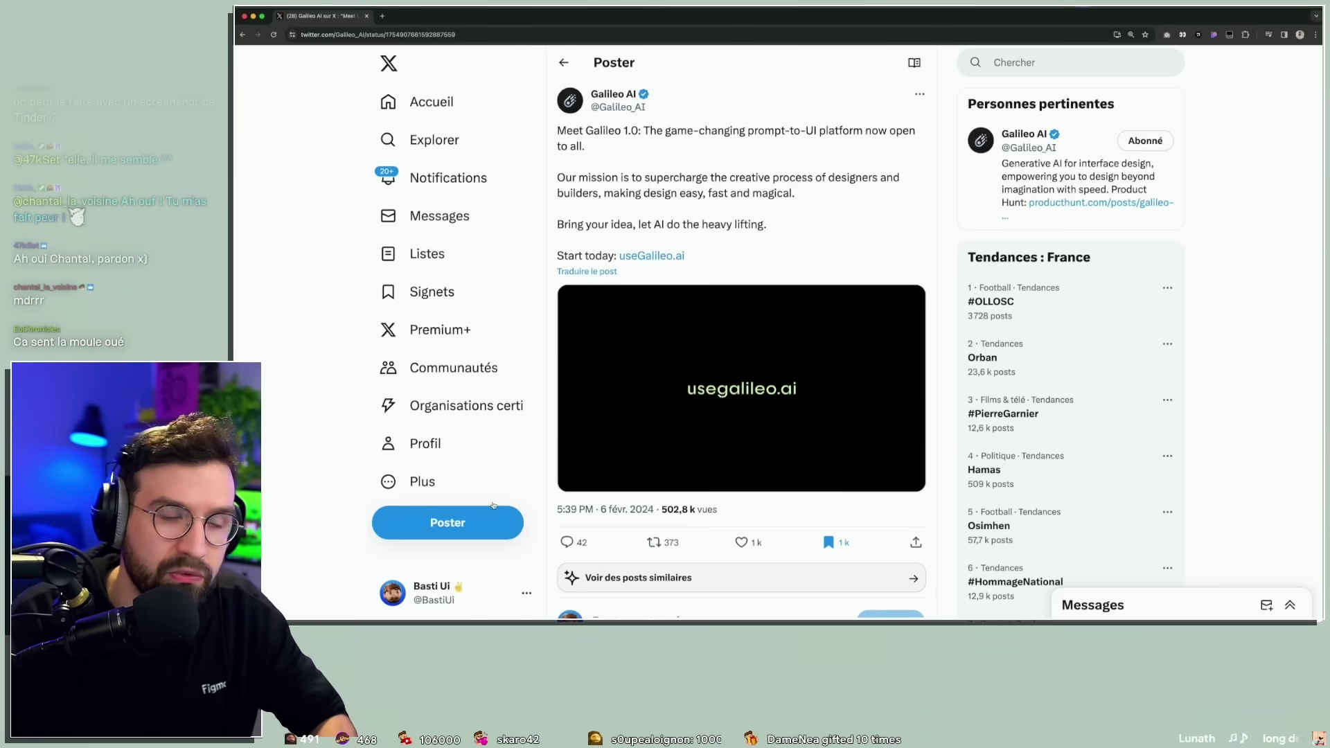
# Copy the Museum of the Future design with its Figma button and paste it into Figma.
pyautogui.moveTo(1021, 126); pyautogui.dragTo(1122, 152)
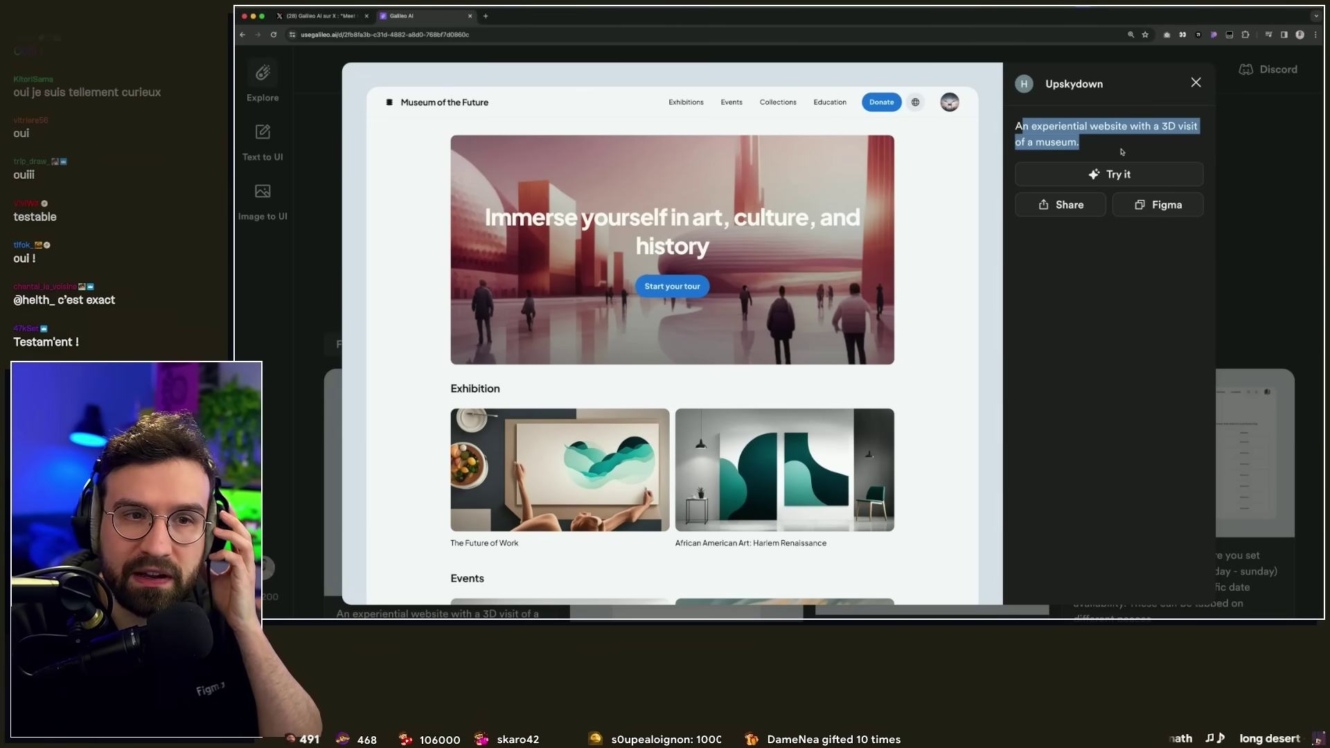
pyautogui.click(1122, 152)
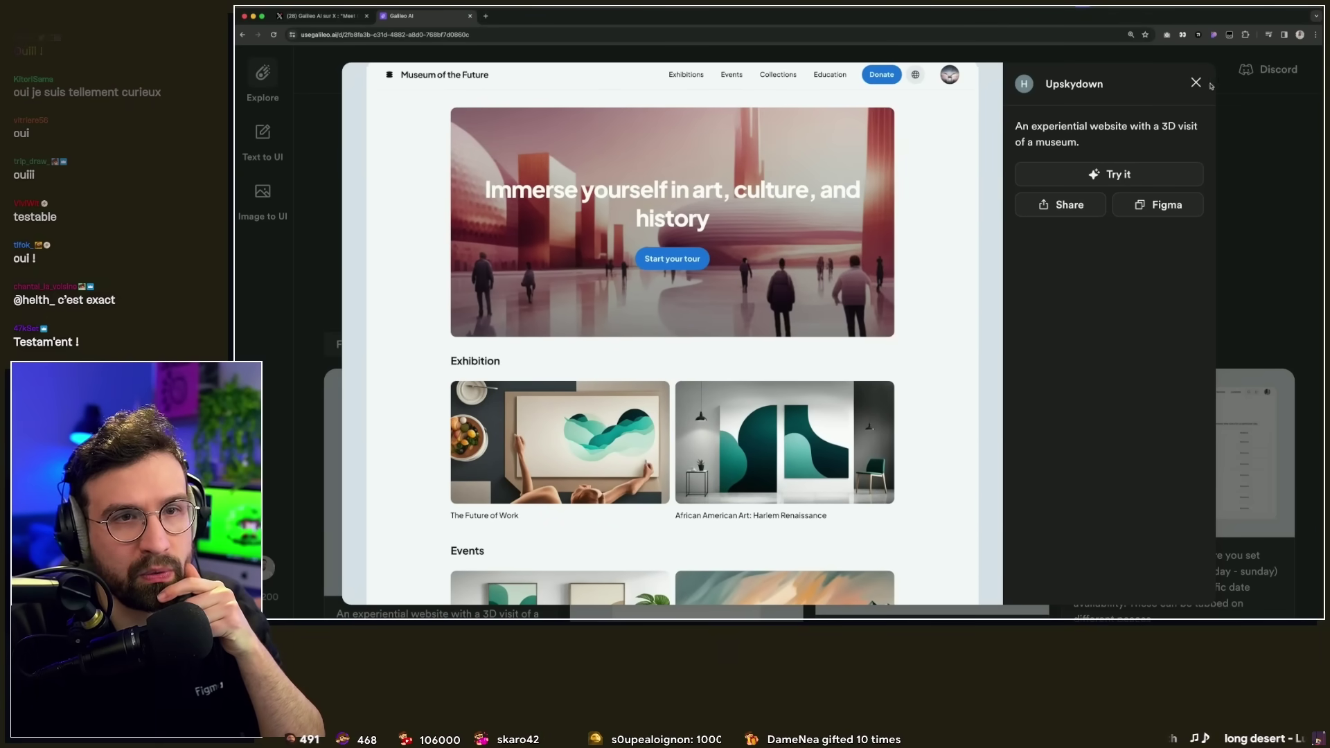
pyautogui.click(1152, 208)
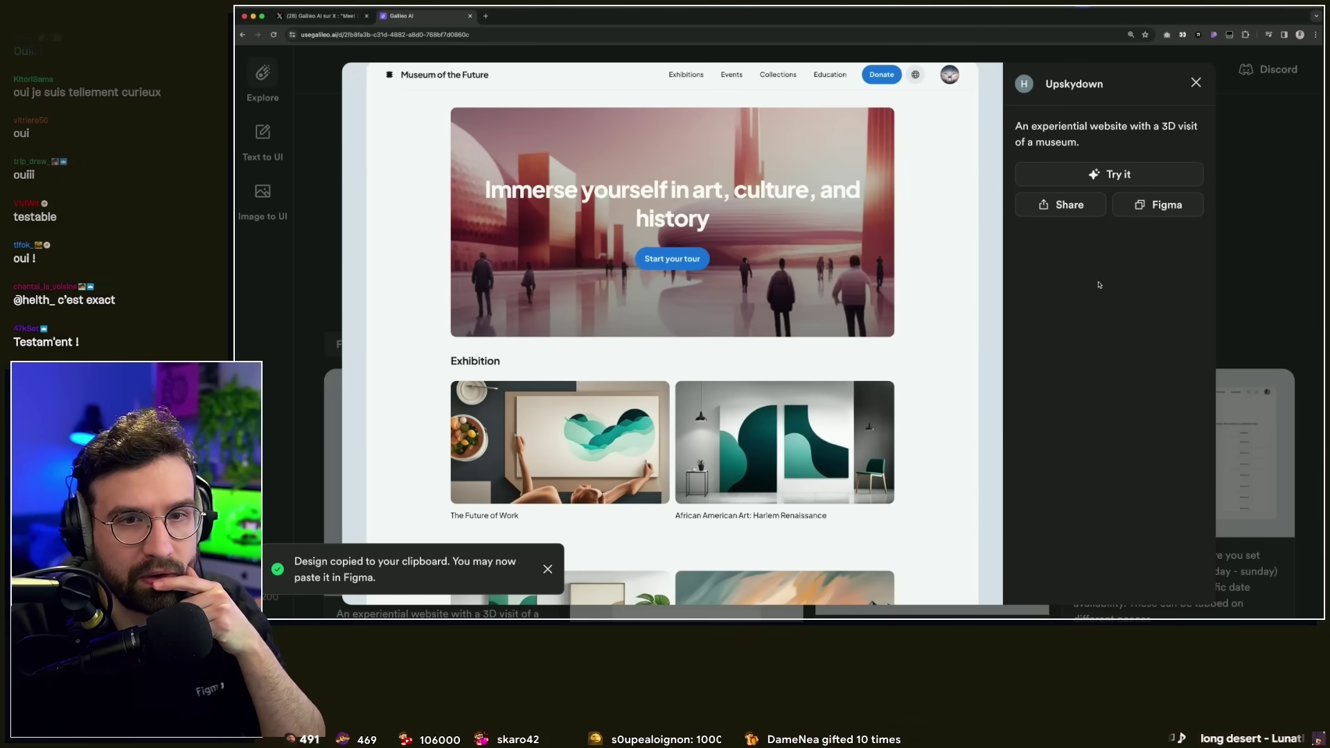
pyautogui.press('super+v')
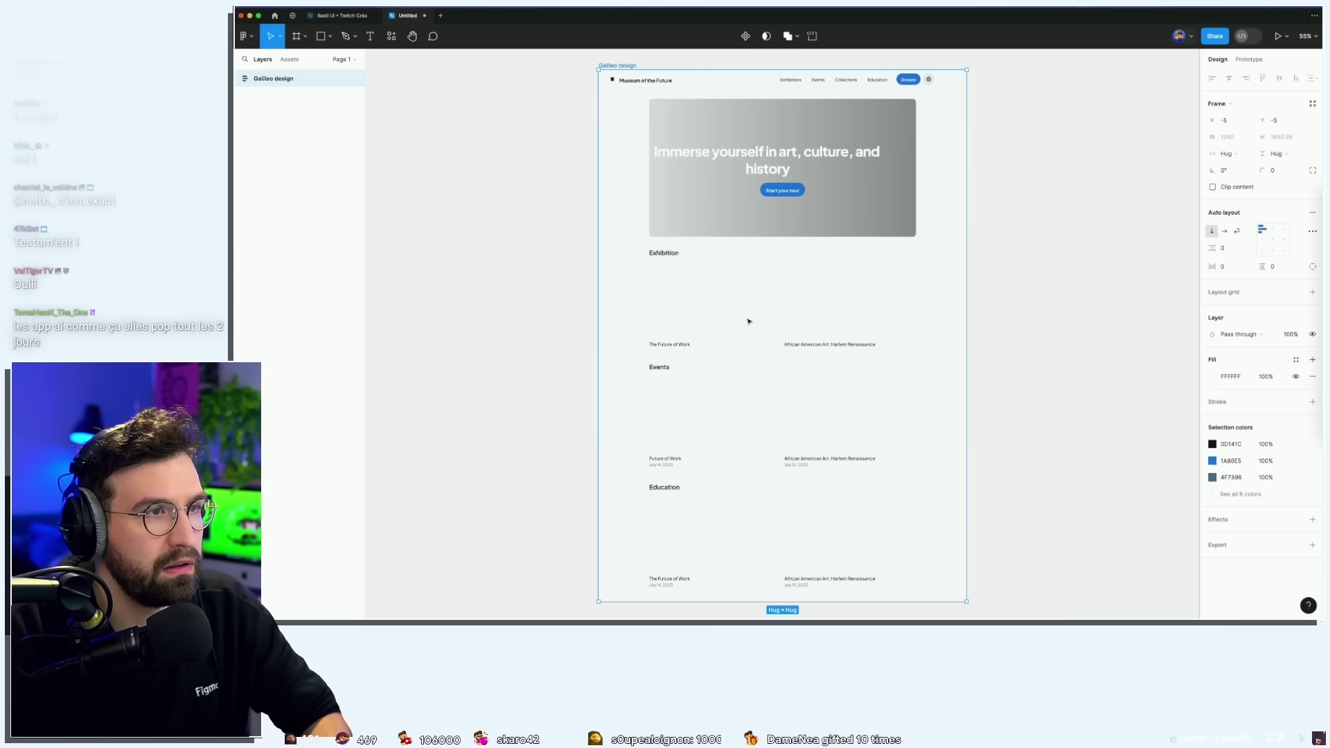
# Select the pasted Galileo design frame and duplicate it beside the original.
pyautogui.click(1018, 252)
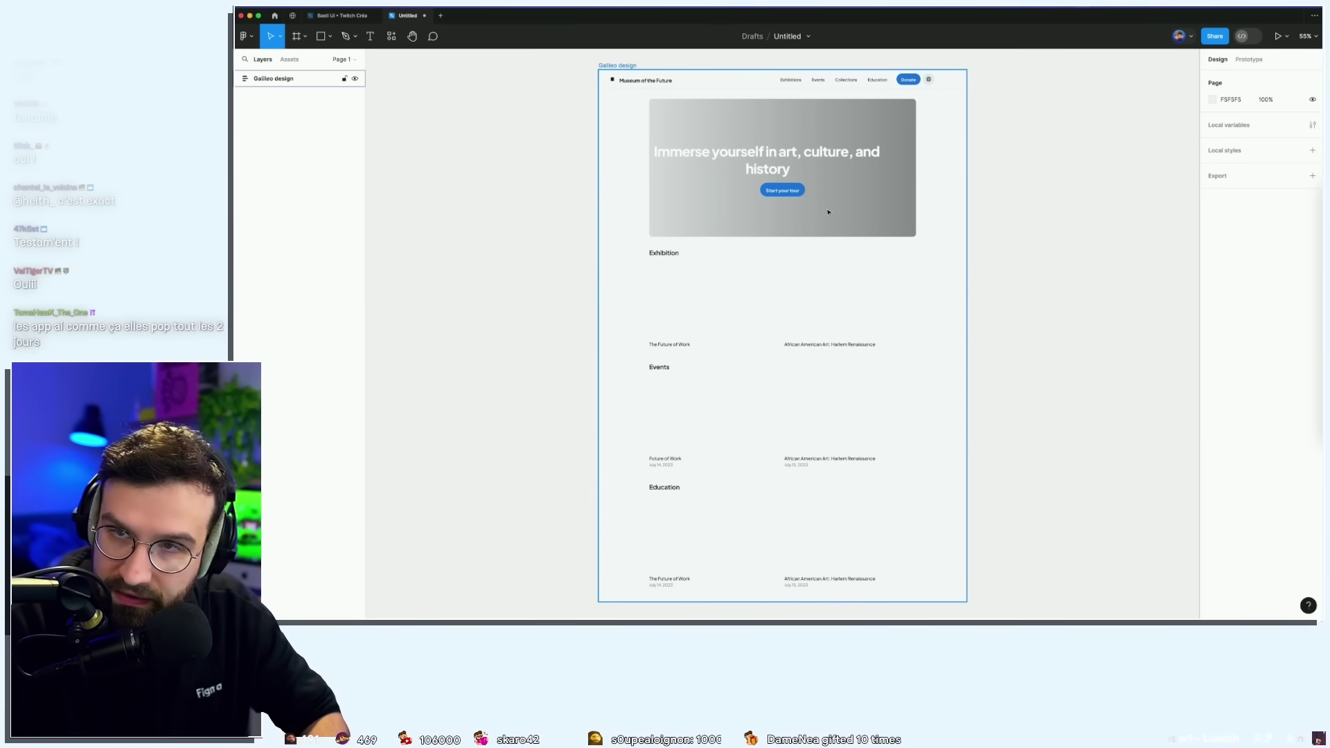
pyautogui.click(623, 255)
pyautogui.press('Escape')
pyautogui.click(633, 118)
pyautogui.click(1012, 416)
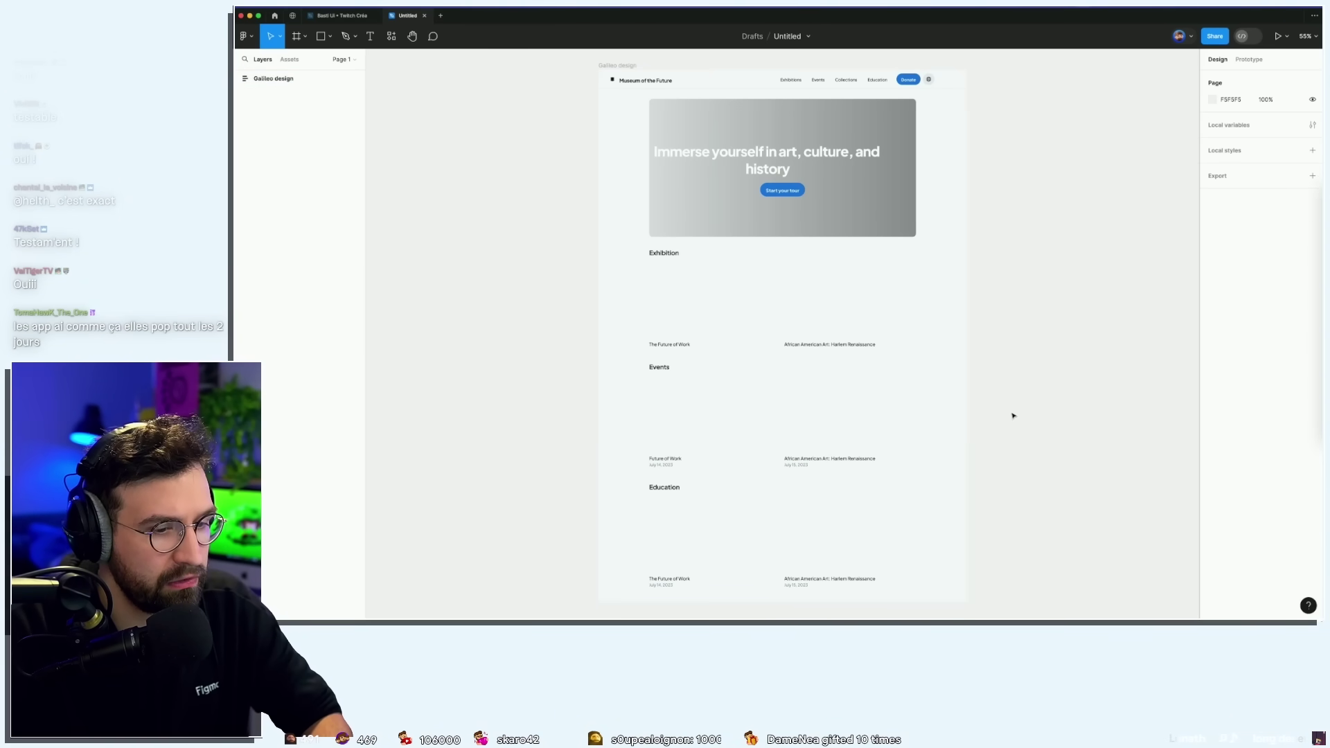
pyautogui.keyDown('ctrl'); pyautogui.scroll(-3, 988, 392); pyautogui.keyUp('ctrl')
pyautogui.keyDown('ctrl'); pyautogui.scroll(3, 840, 282); pyautogui.keyUp('ctrl')
pyautogui.keyDown('ctrl'); pyautogui.scroll(3, 766, 324); pyautogui.keyUp('ctrl')
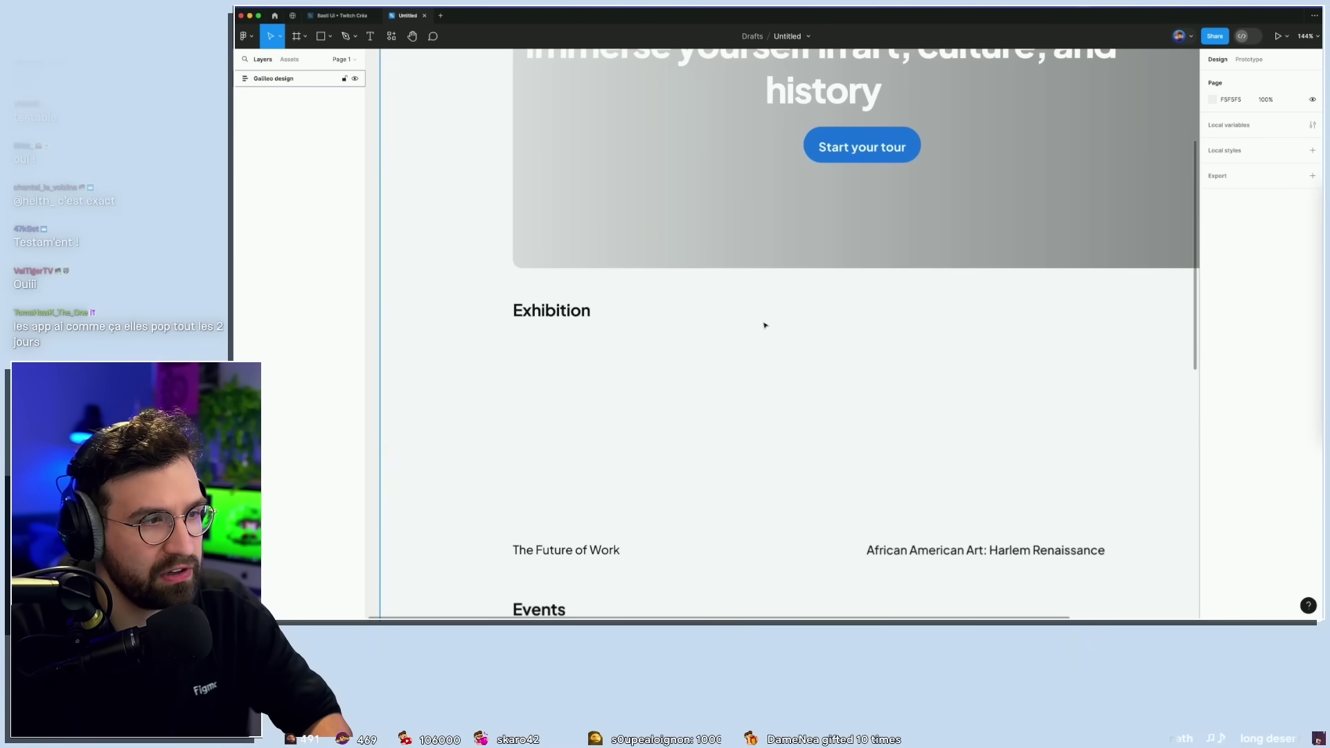
pyautogui.keyDown('ctrl'); pyautogui.scroll(-5, 944, 272); pyautogui.keyUp('ctrl')
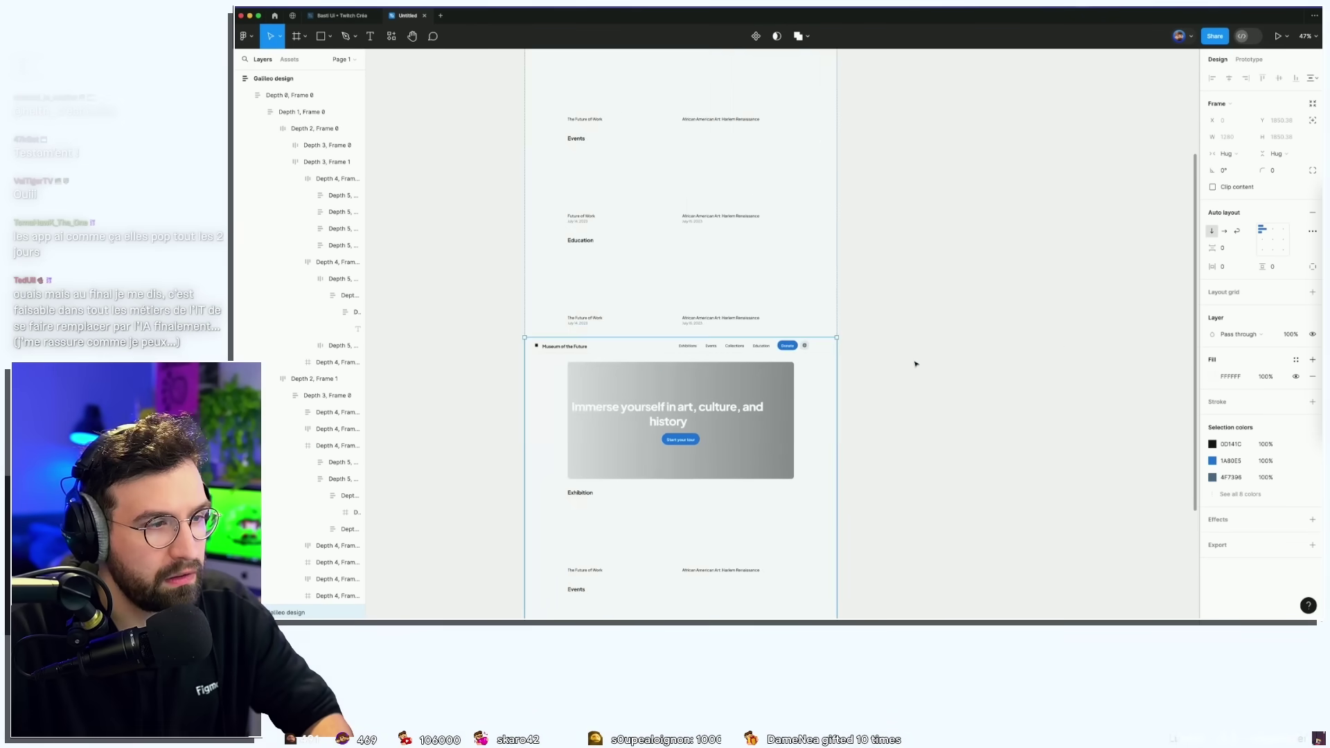
pyautogui.moveTo(943, 276); pyautogui.dragTo(1108, 284)
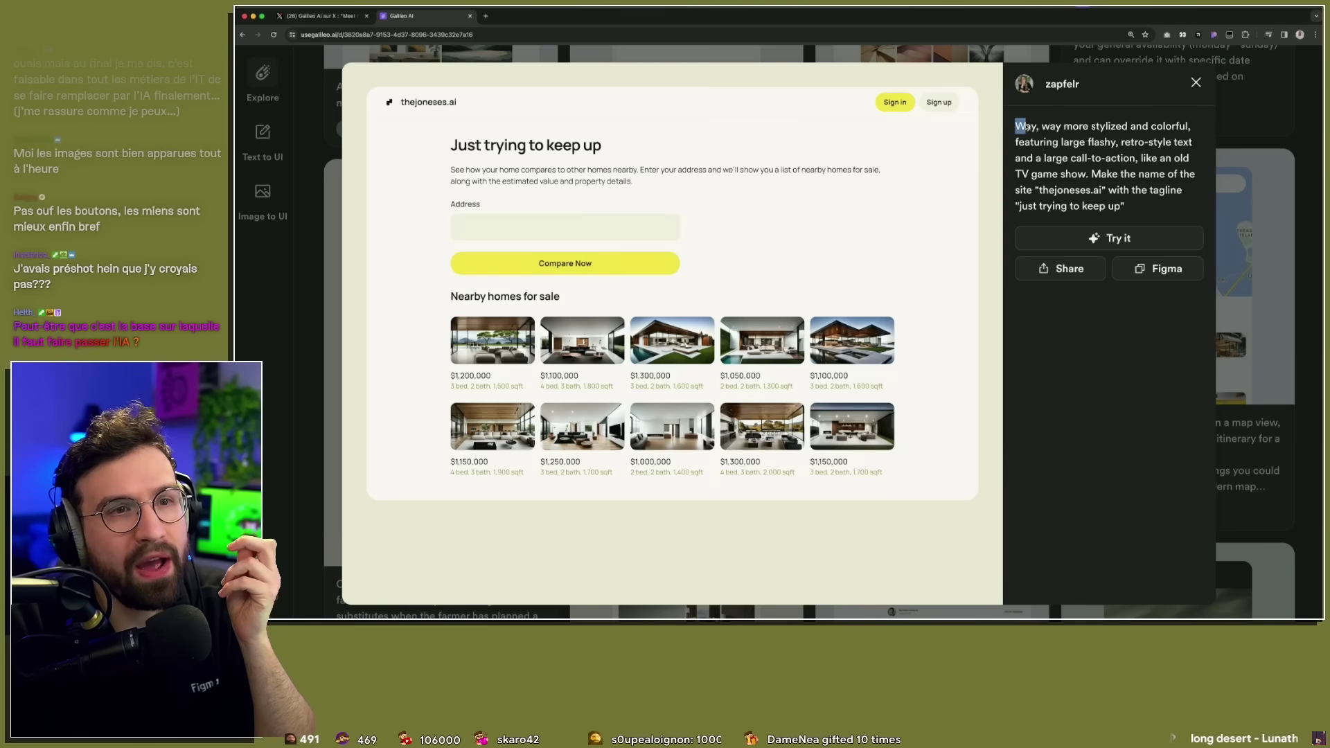
# Copy the thejoneses.ai design from Galileo for Figma.
pyautogui.moveTo(1015, 126); pyautogui.dragTo(1191, 127)
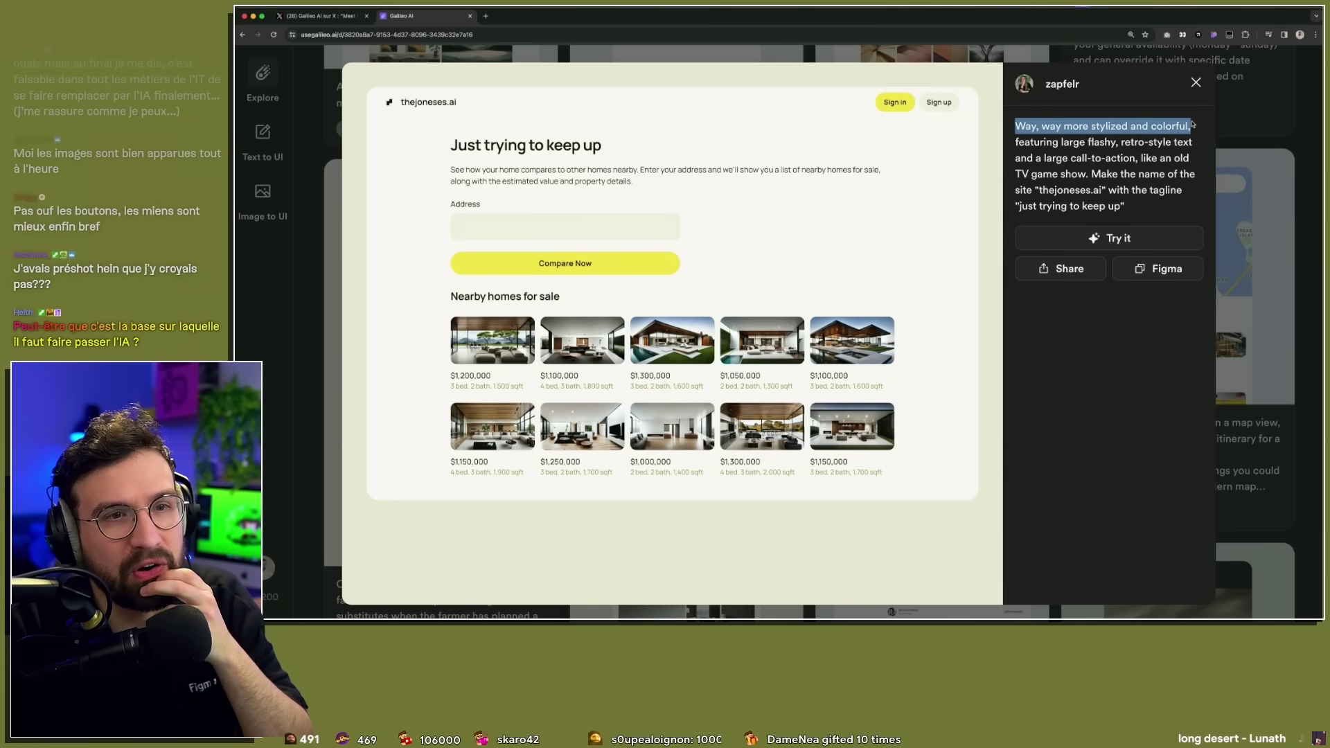
pyautogui.click(1028, 142)
pyautogui.moveTo(1028, 143); pyautogui.dragTo(1106, 143)
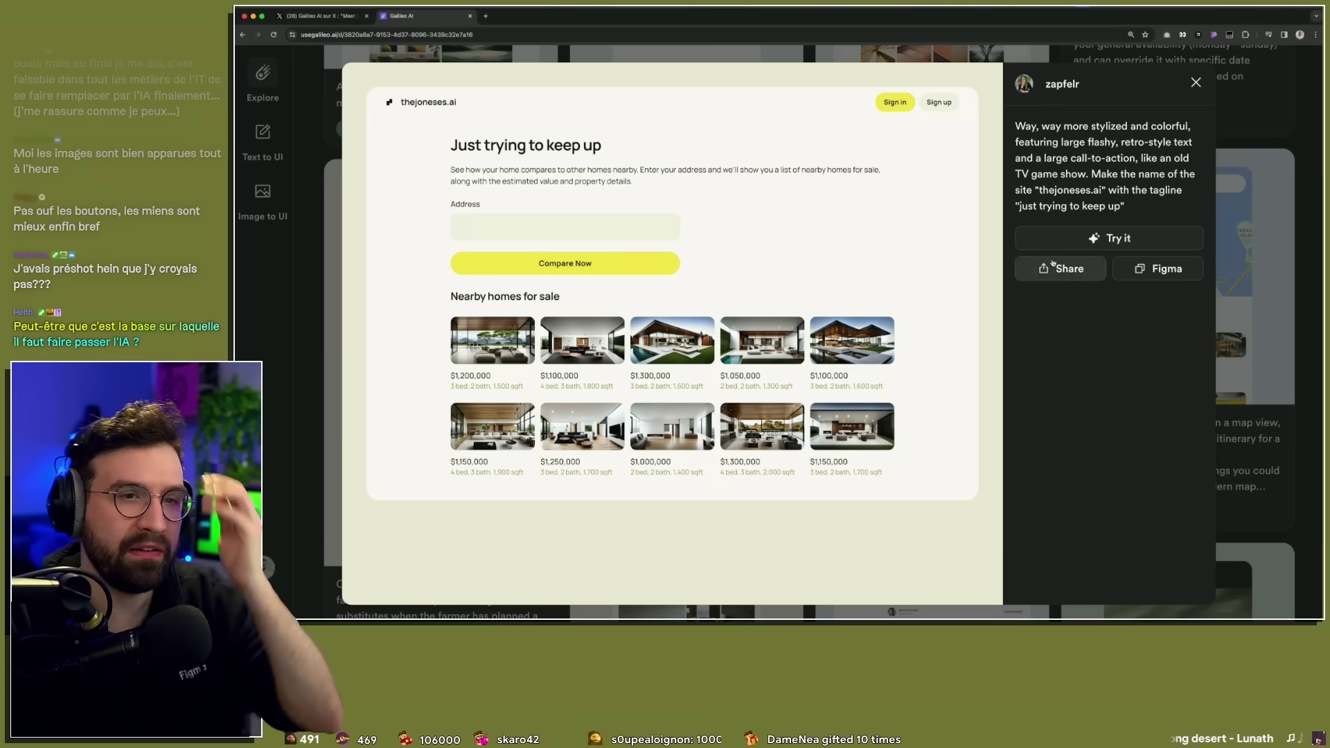
pyautogui.click(1150, 268)
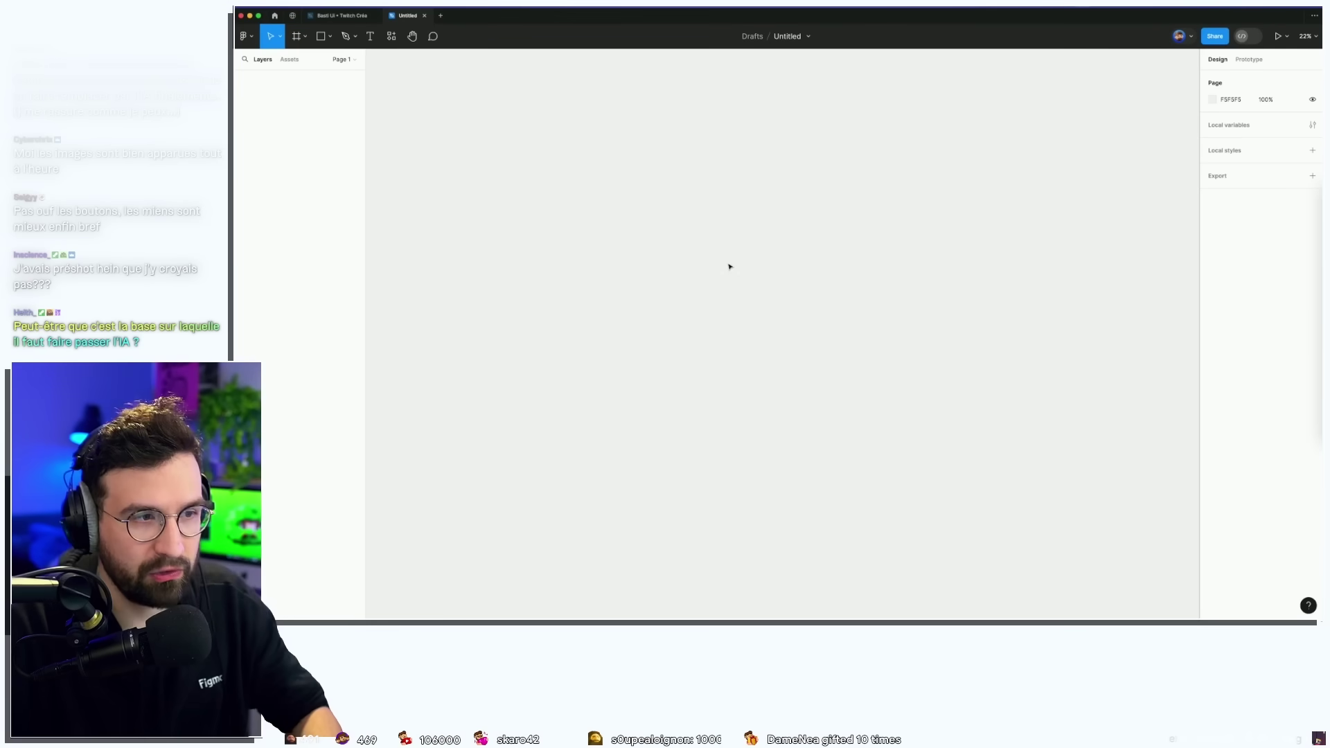
# Paste the thejoneses.ai design and centre the Compare Now button's contents.
pyautogui.hotkey('ctrl', 'v')
pyautogui.scroll(-1, 797, 291)
pyautogui.click(810, 308)
pyautogui.scroll(5, 675, 322)
pyautogui.doubleClick(676, 320)
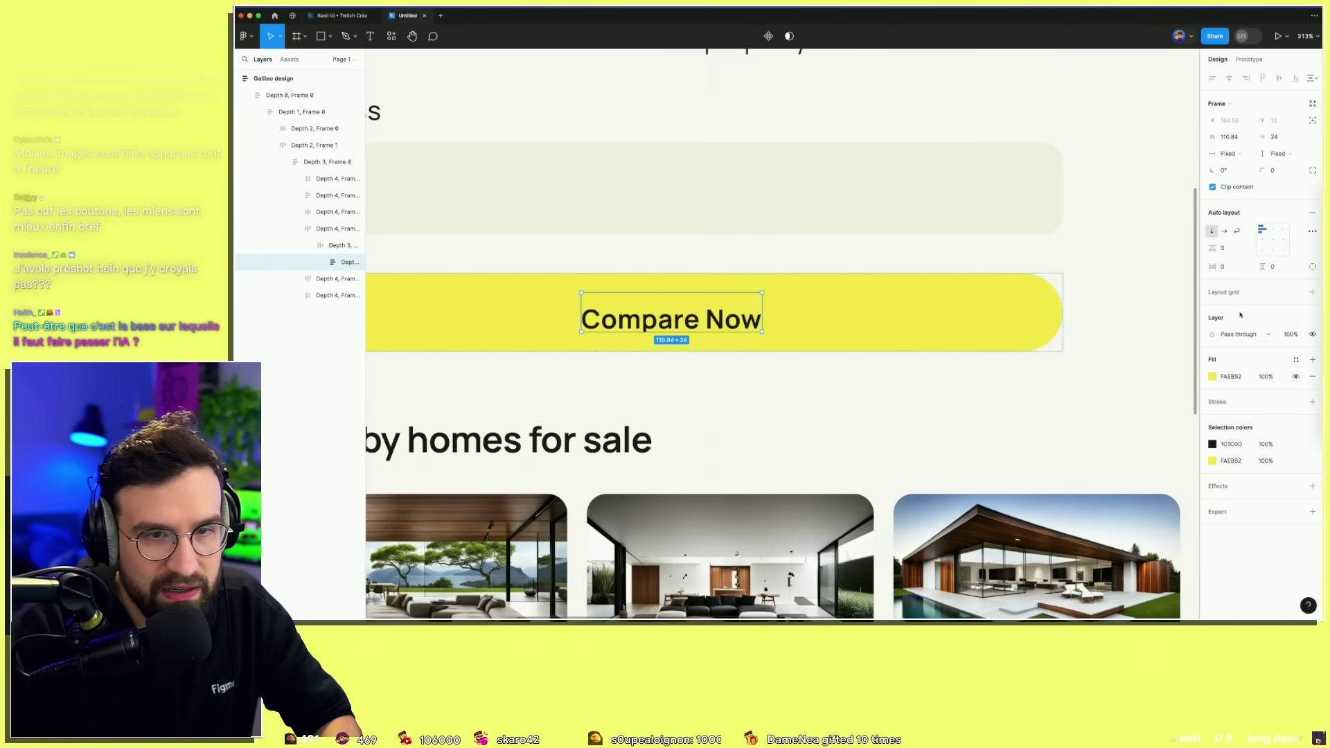
pyautogui.click(1272, 241)
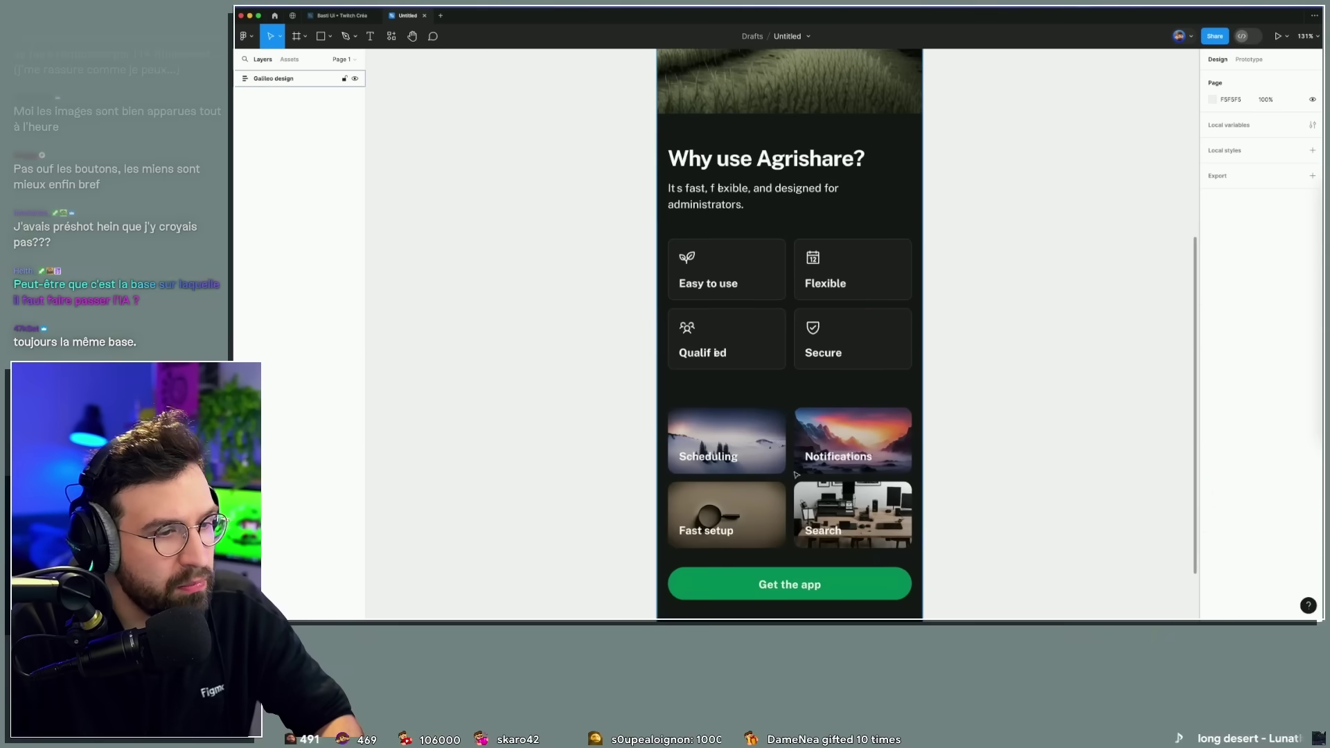
# Inspect the Notifications and Qualified layers, widen the layer list, and close the Agrishare preview.
pyautogui.click(797, 474)
pyautogui.keyDown('ctrl'); pyautogui.click(807, 459); pyautogui.keyUp('ctrl')
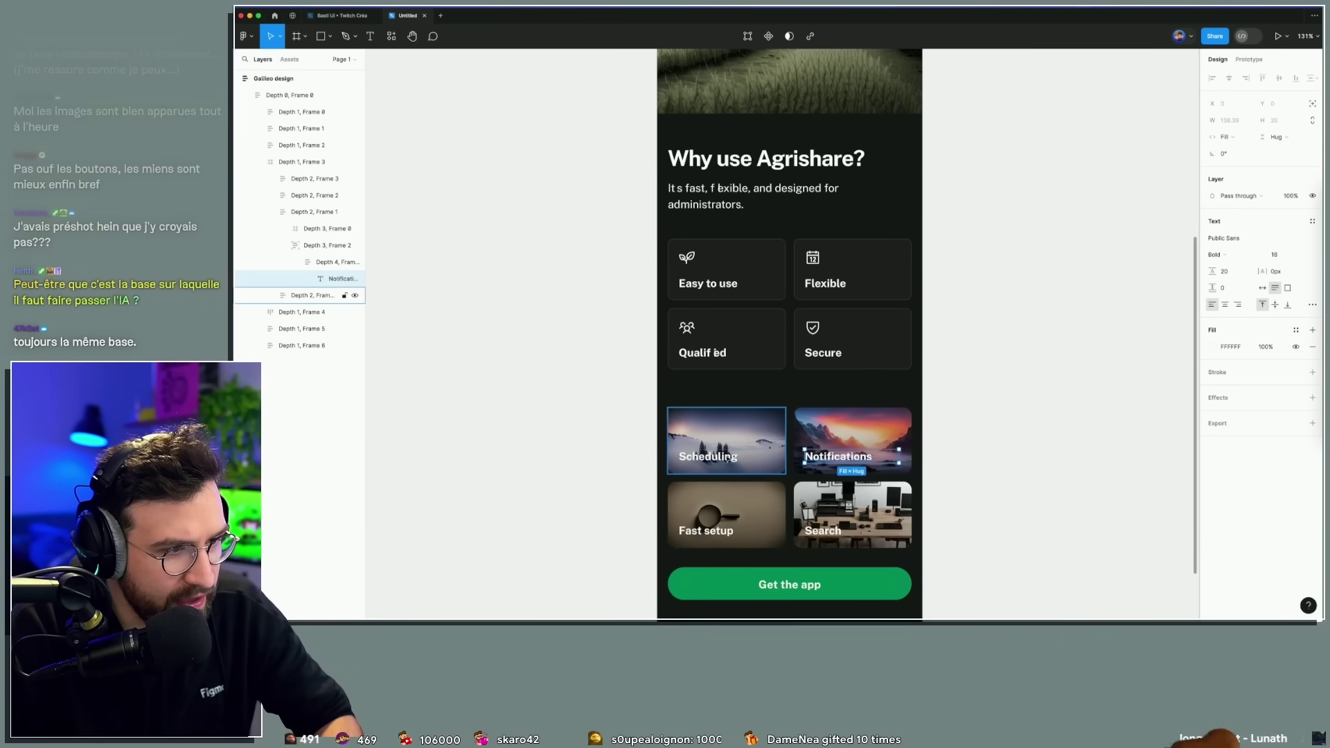
pyautogui.click(704, 357)
pyautogui.scroll(3, 700, 353)
pyautogui.scroll(3, 696, 353)
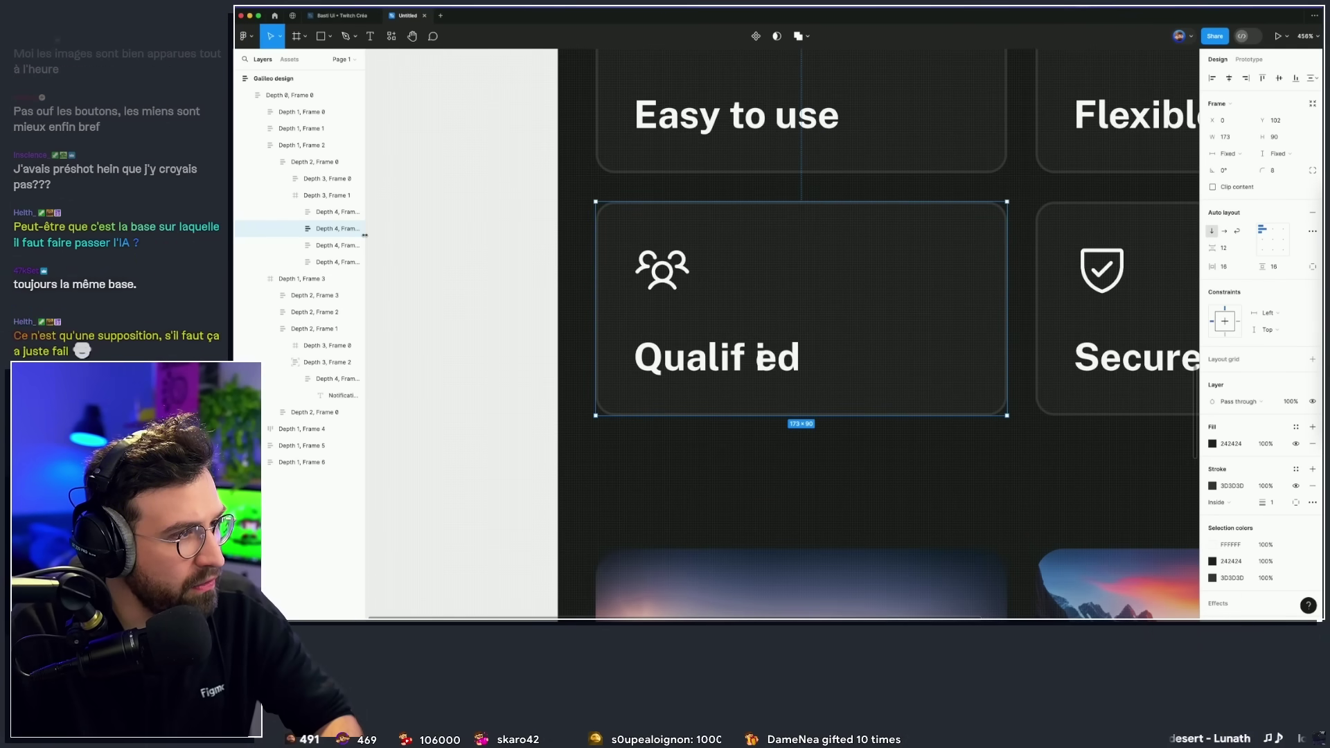
pyautogui.moveTo(365, 232); pyautogui.dragTo(477, 232)
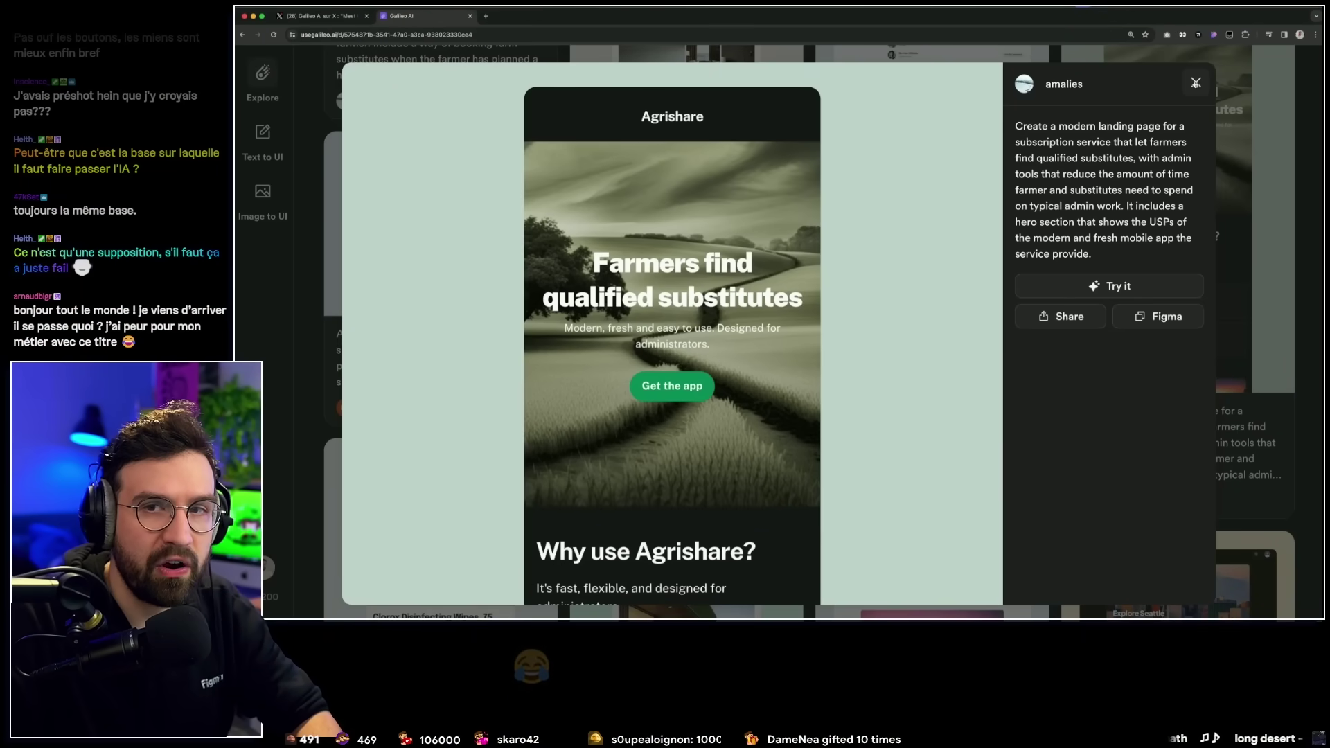
pyautogui.click(248, 132)
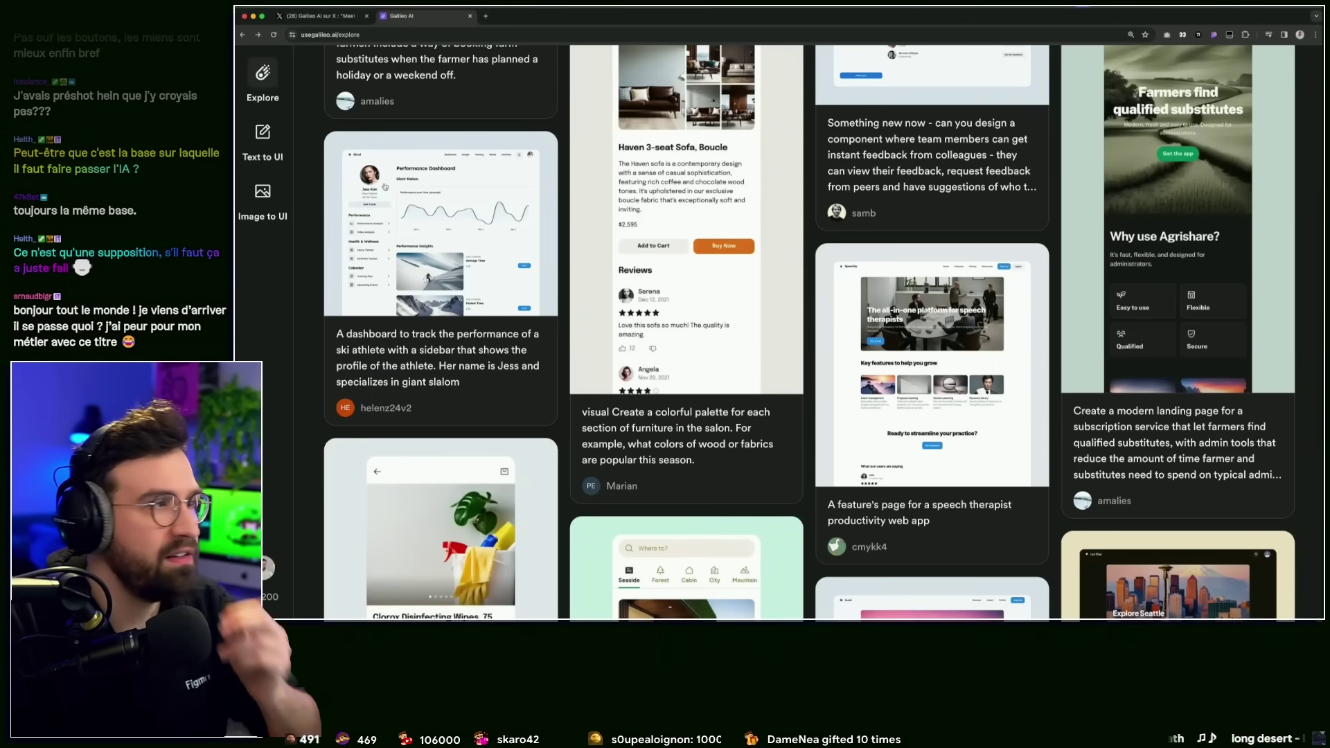
# Generate designs from the suggested music search tab prompt and zoom the page out.
pyautogui.click(248, 132)
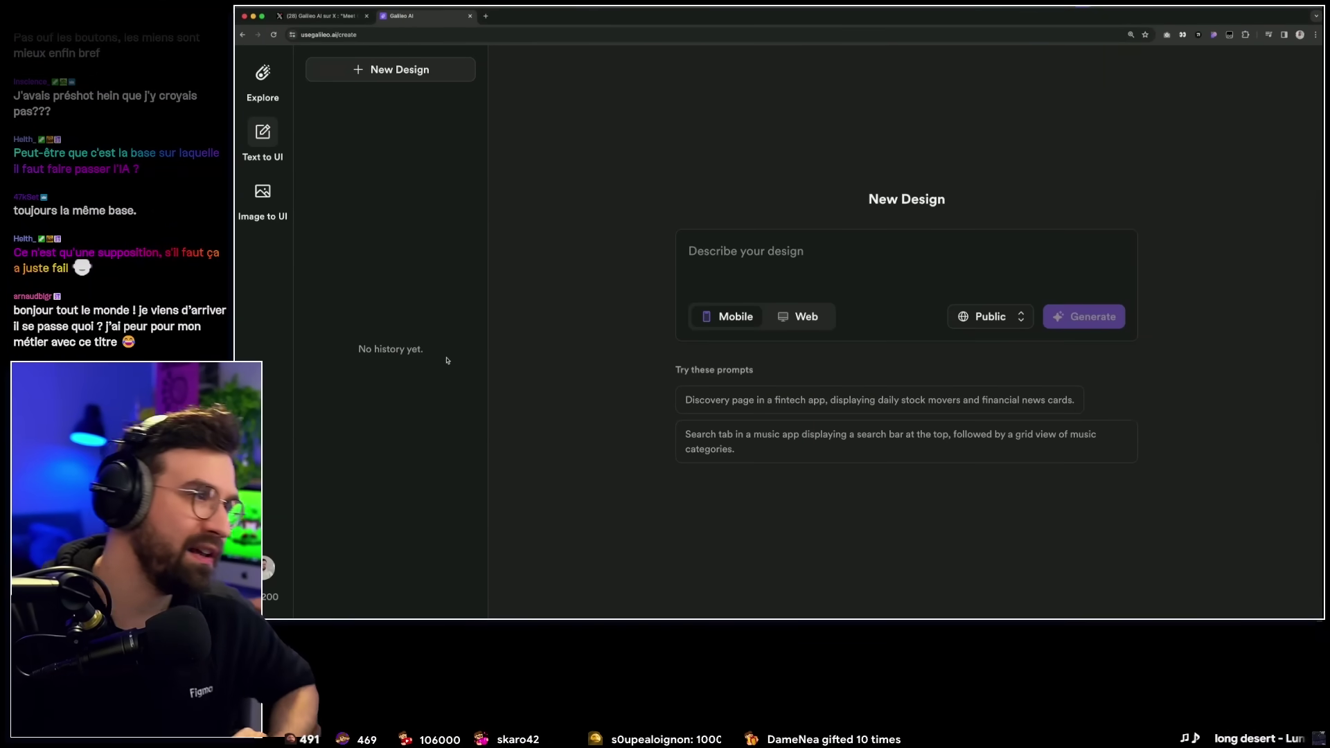
pyautogui.click(762, 437)
pyautogui.moveTo(561, 139); pyautogui.dragTo(663, 139)
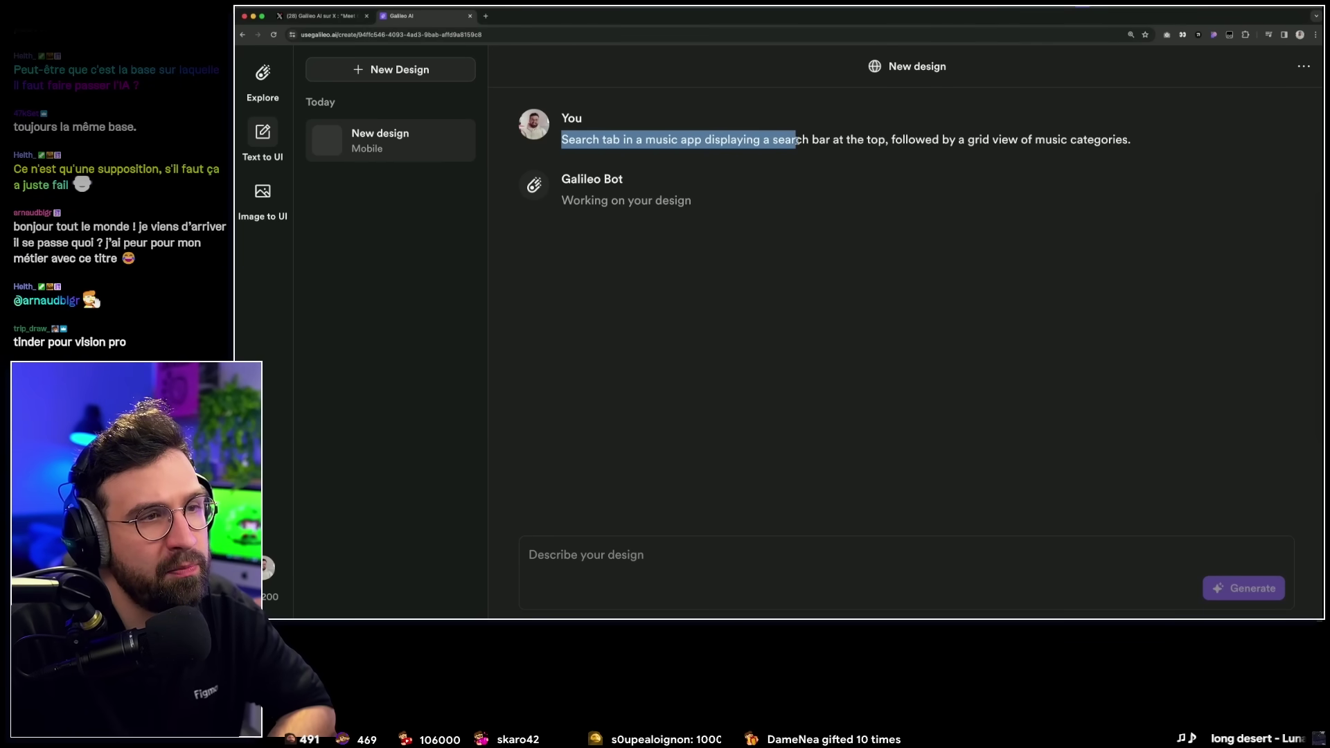
pyautogui.moveTo(858, 140); pyautogui.dragTo(1063, 139)
pyautogui.click(1109, 139)
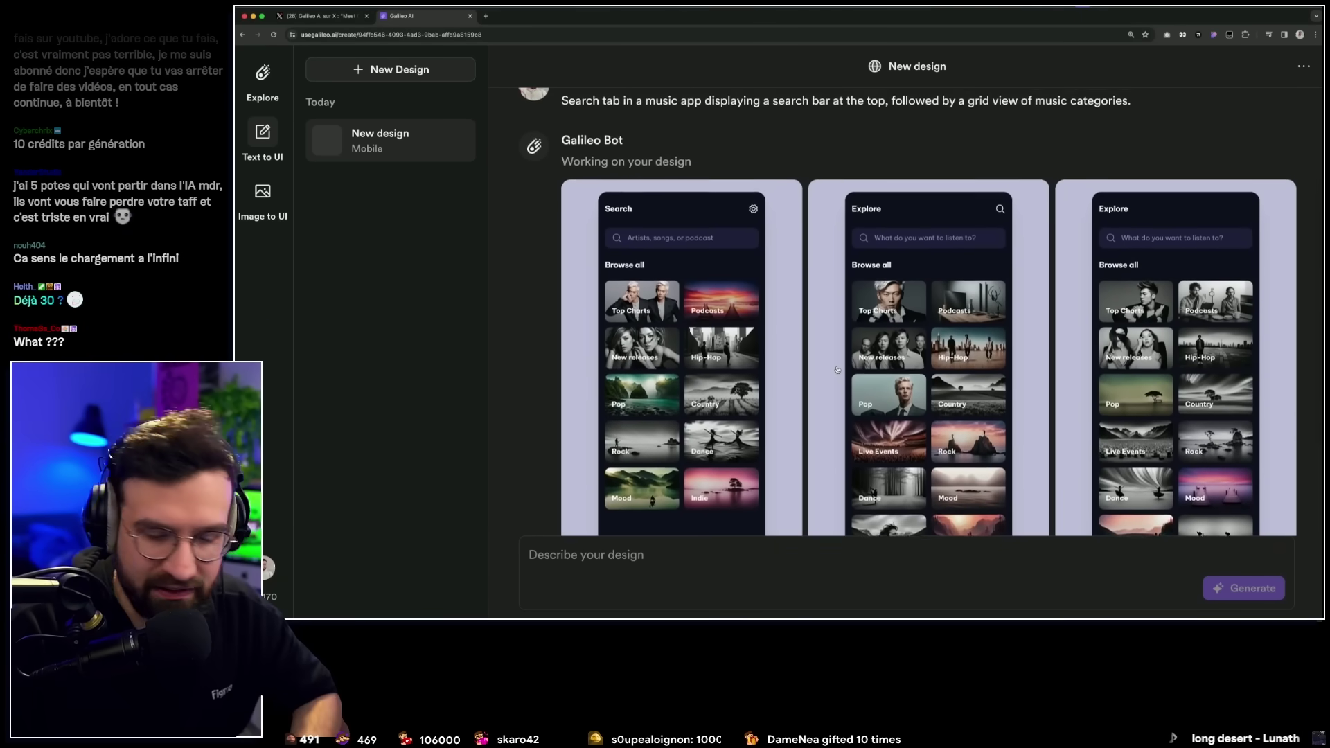
pyautogui.press('super+minus')
pyautogui.press('super+minus')
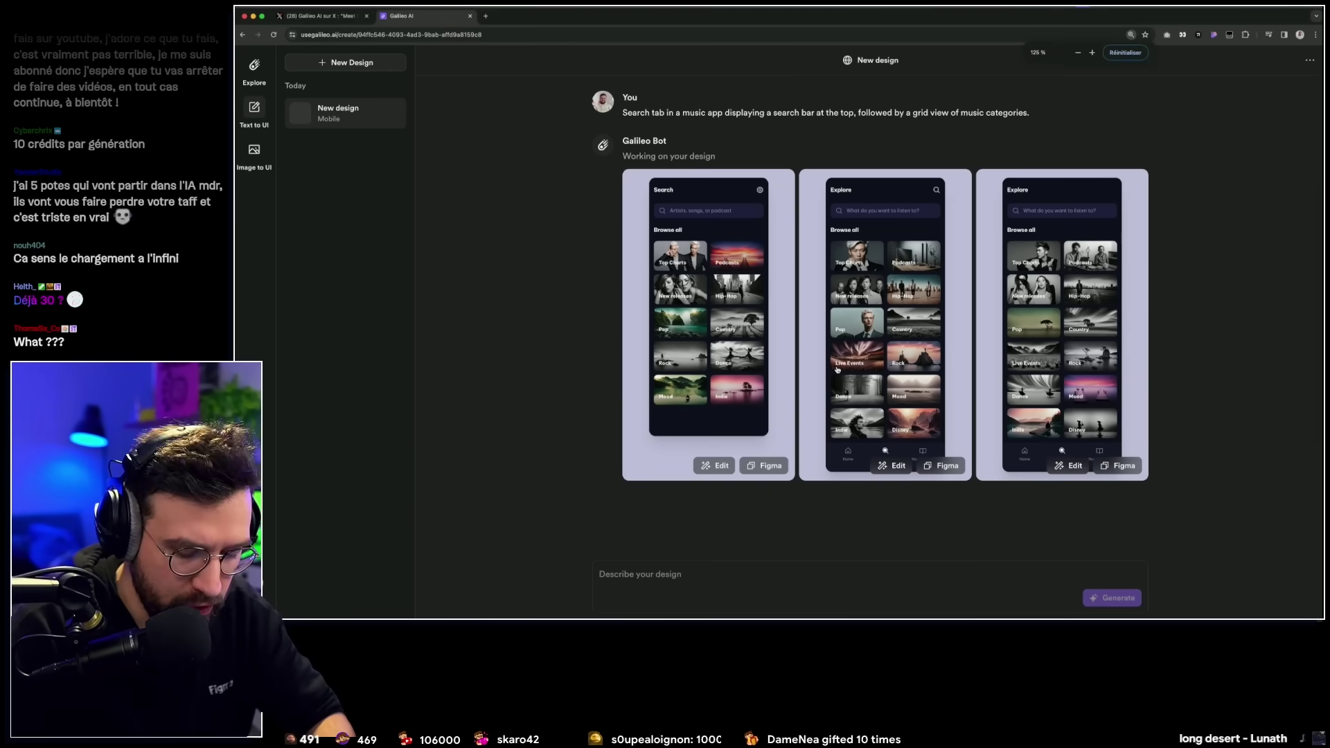
pyautogui.press('super+plus')
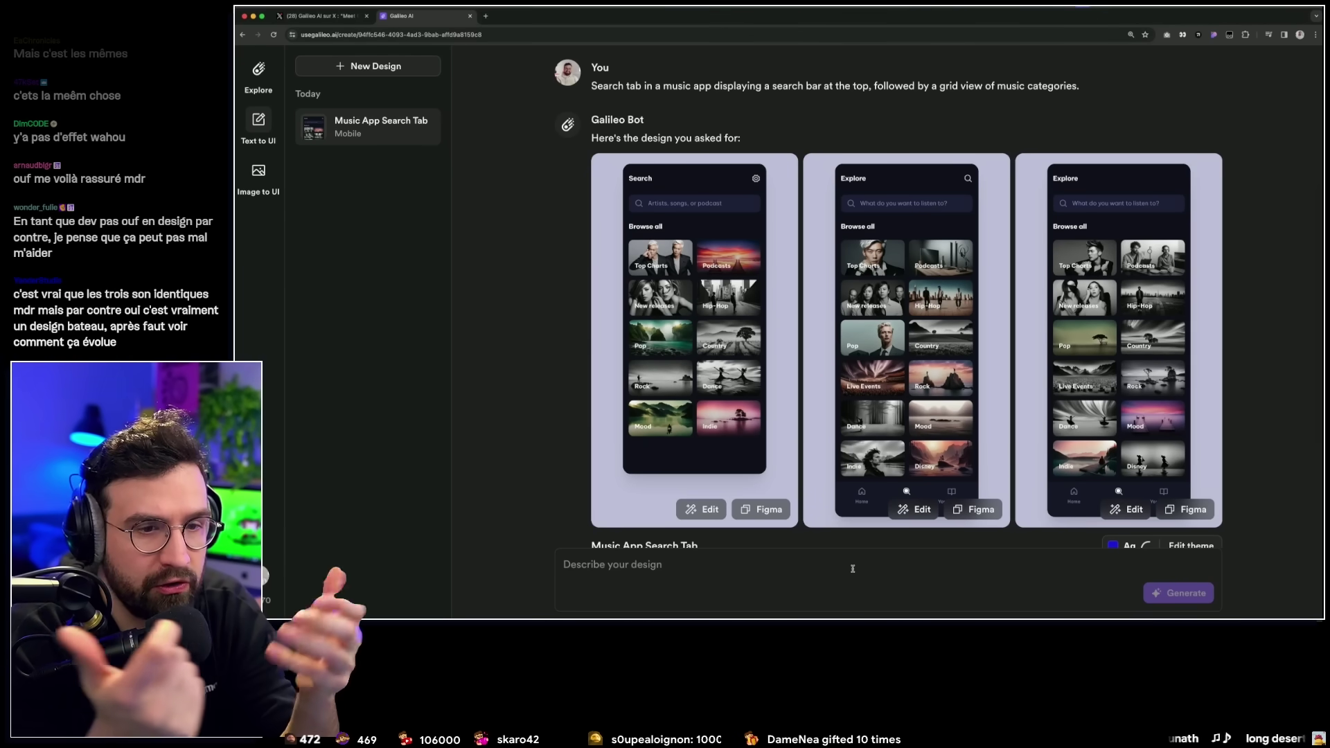
pyautogui.scroll(-3, 853, 540)
pyautogui.moveTo(821, 474); pyautogui.dragTo(601, 444)
pyautogui.scroll(2, 836, 508)
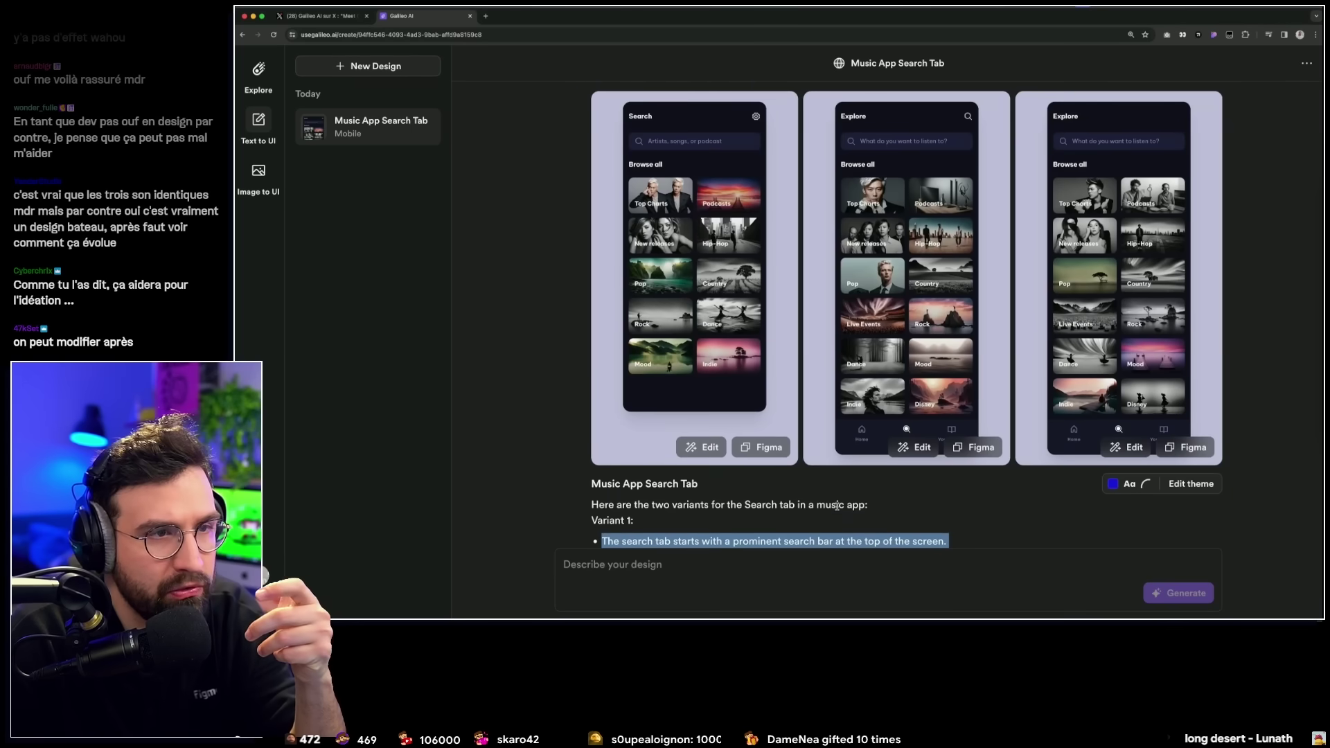
pyautogui.scroll(-2, 835, 508)
pyautogui.moveTo(603, 475); pyautogui.dragTo(629, 478)
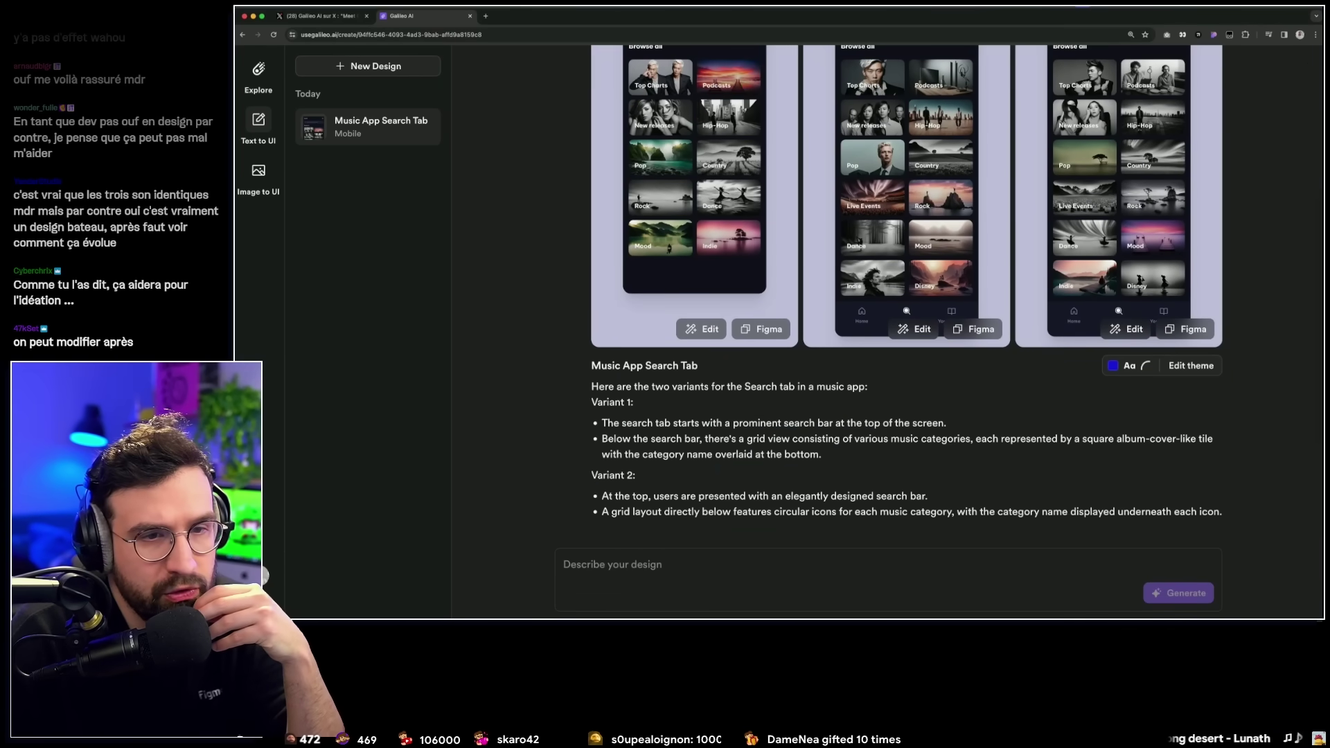
pyautogui.moveTo(761, 496); pyautogui.dragTo(875, 496)
pyautogui.click(875, 496)
pyautogui.scroll(2, 827, 332)
pyautogui.scroll(2, 826, 332)
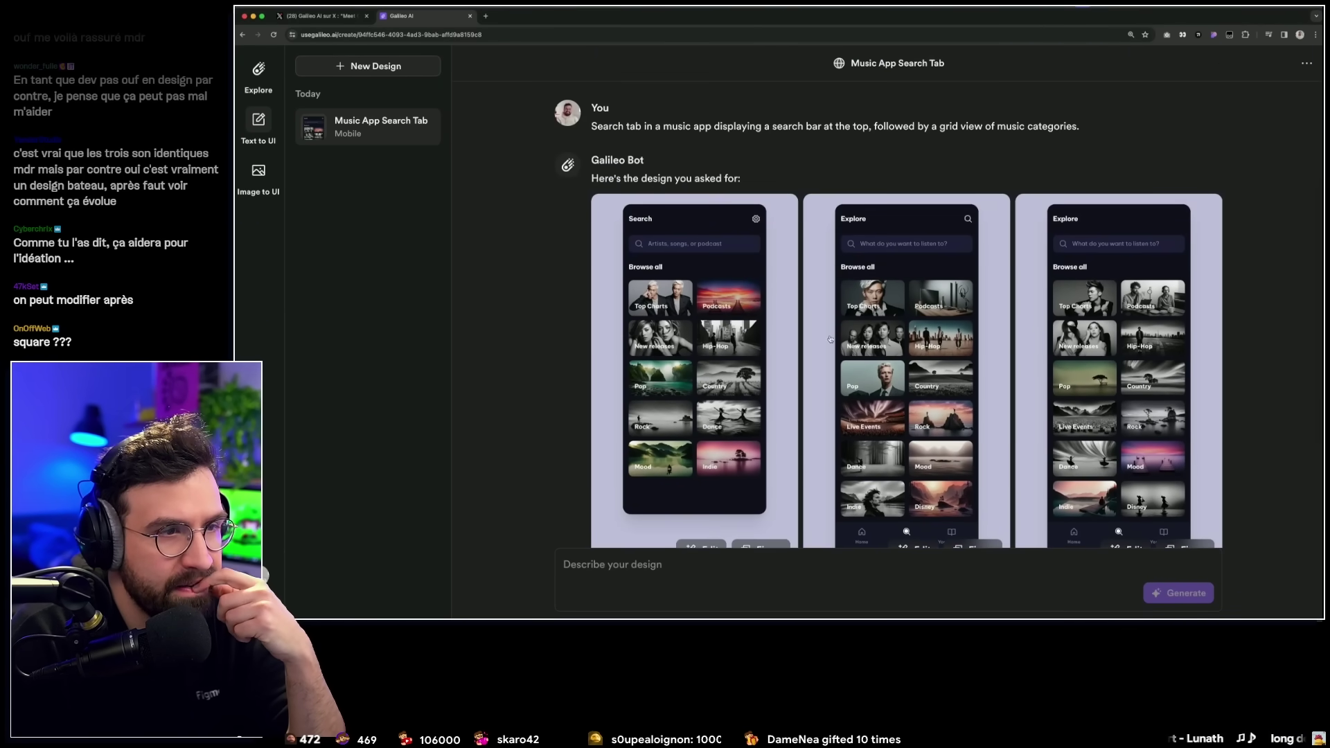
pyautogui.scroll(-4, 826, 331)
pyautogui.moveTo(1222, 512); pyautogui.dragTo(651, 516)
pyautogui.scroll(4, 736, 490)
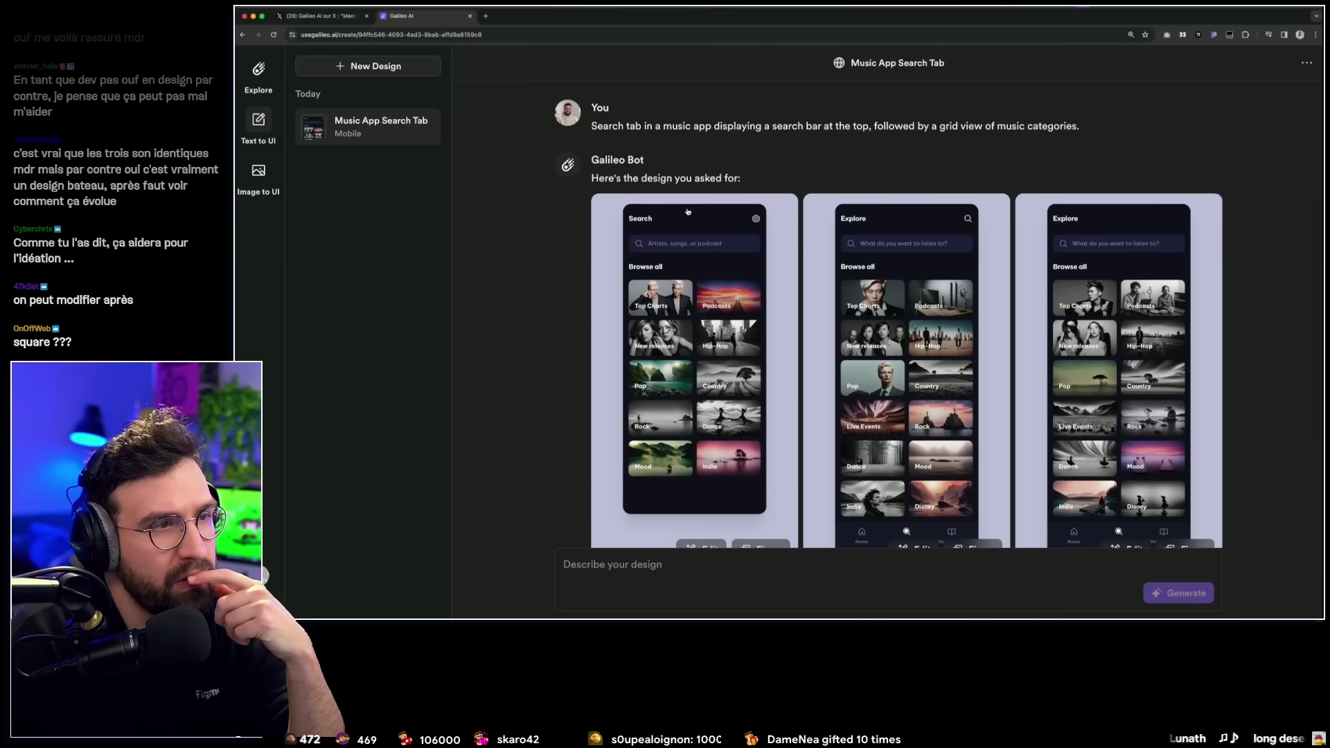
pyautogui.scroll(-1, 900, 416)
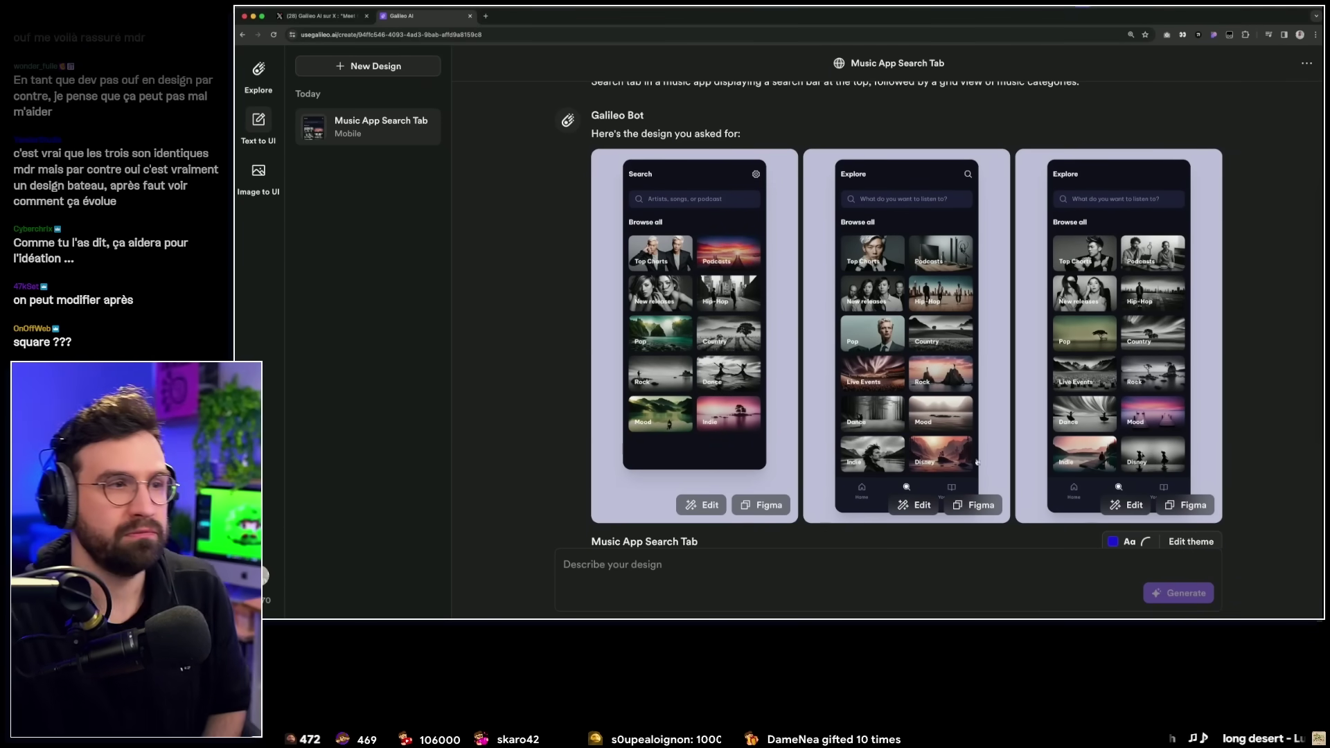
pyautogui.scroll(-2, 1026, 515)
# Apply a light theme with green #39E079 and Epilogue font, then export the second design.
pyautogui.click(1140, 439)
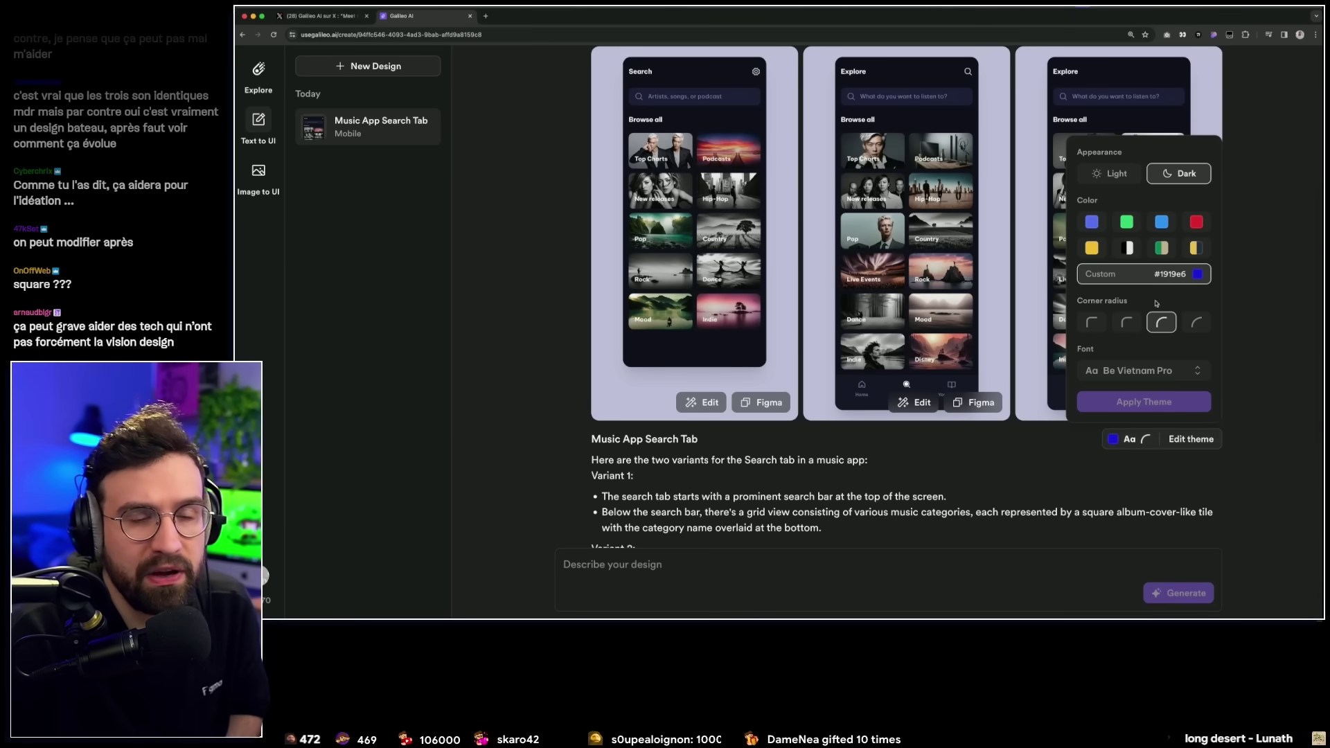
pyautogui.click(1108, 173)
pyautogui.scroll(1, 1163, 218)
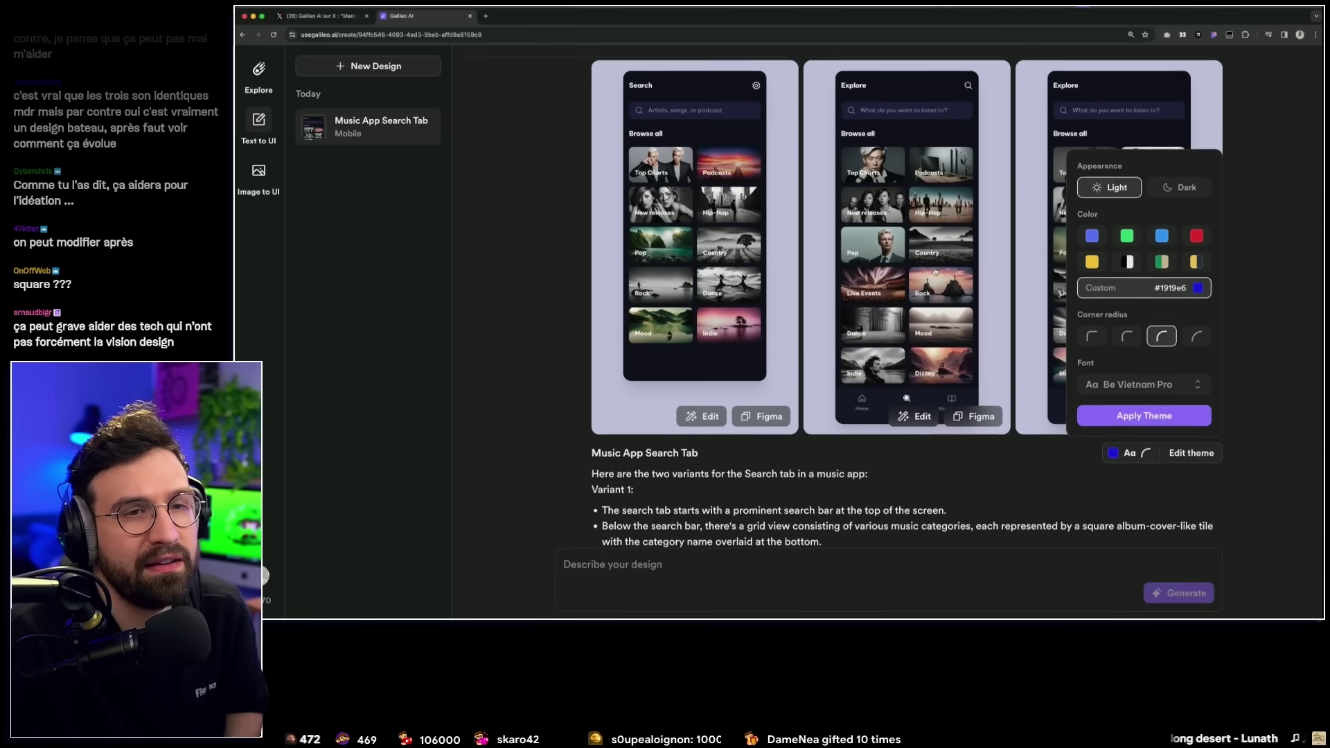
pyautogui.click(1162, 213)
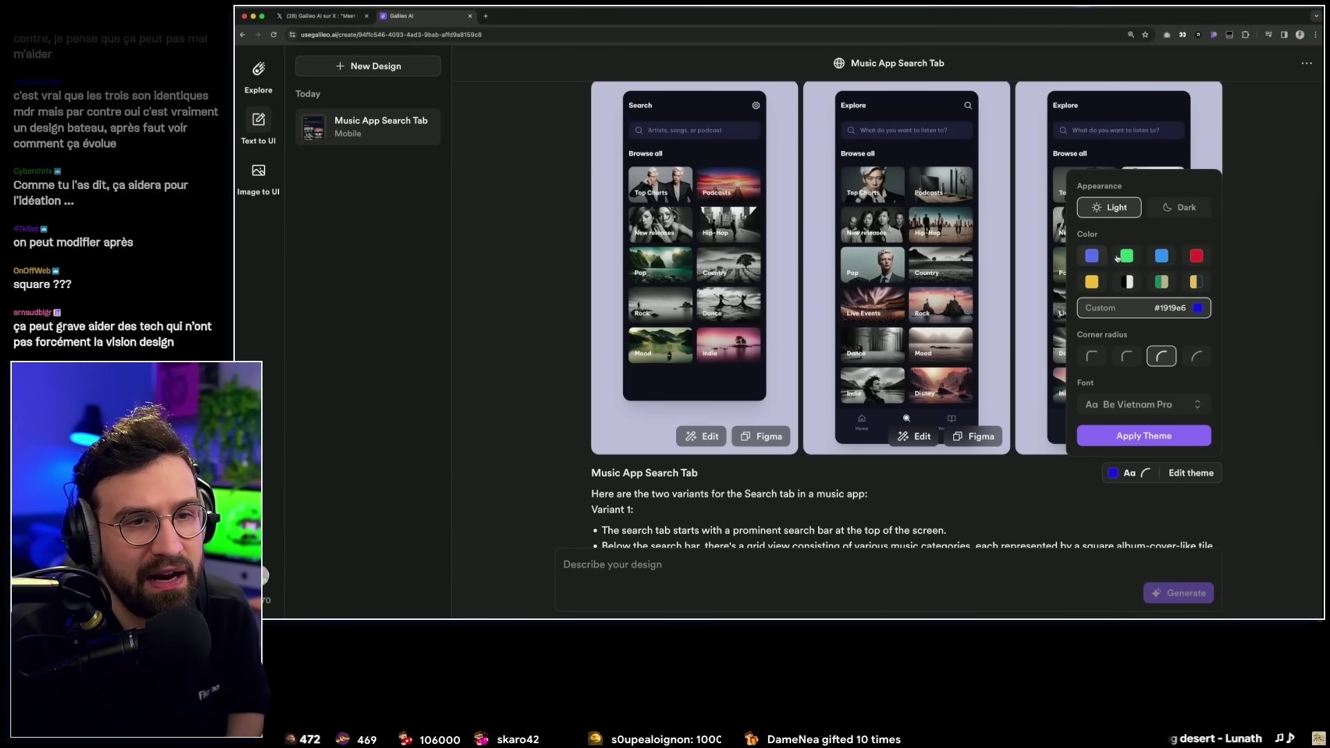
pyautogui.click(1122, 257)
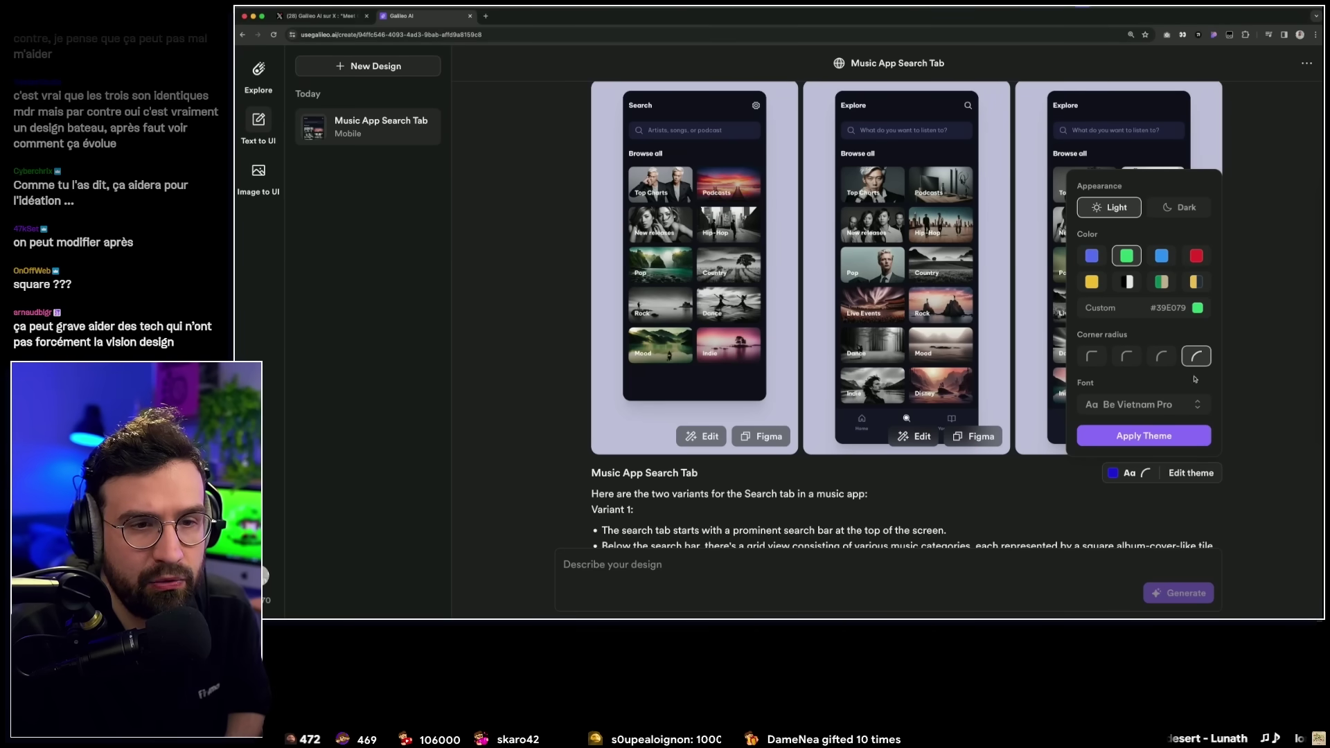
pyautogui.click(1194, 406)
pyautogui.click(1115, 422)
pyautogui.click(1144, 436)
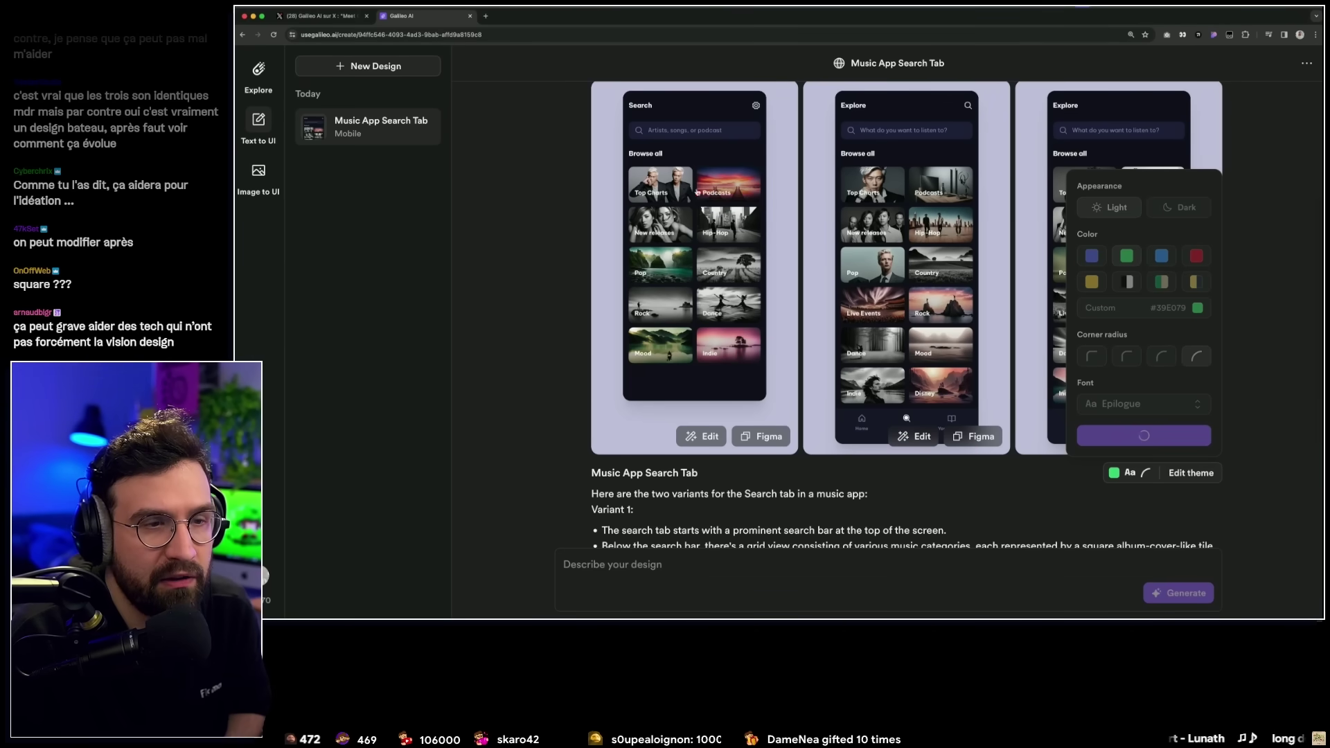
pyautogui.scroll(1, 992, 524)
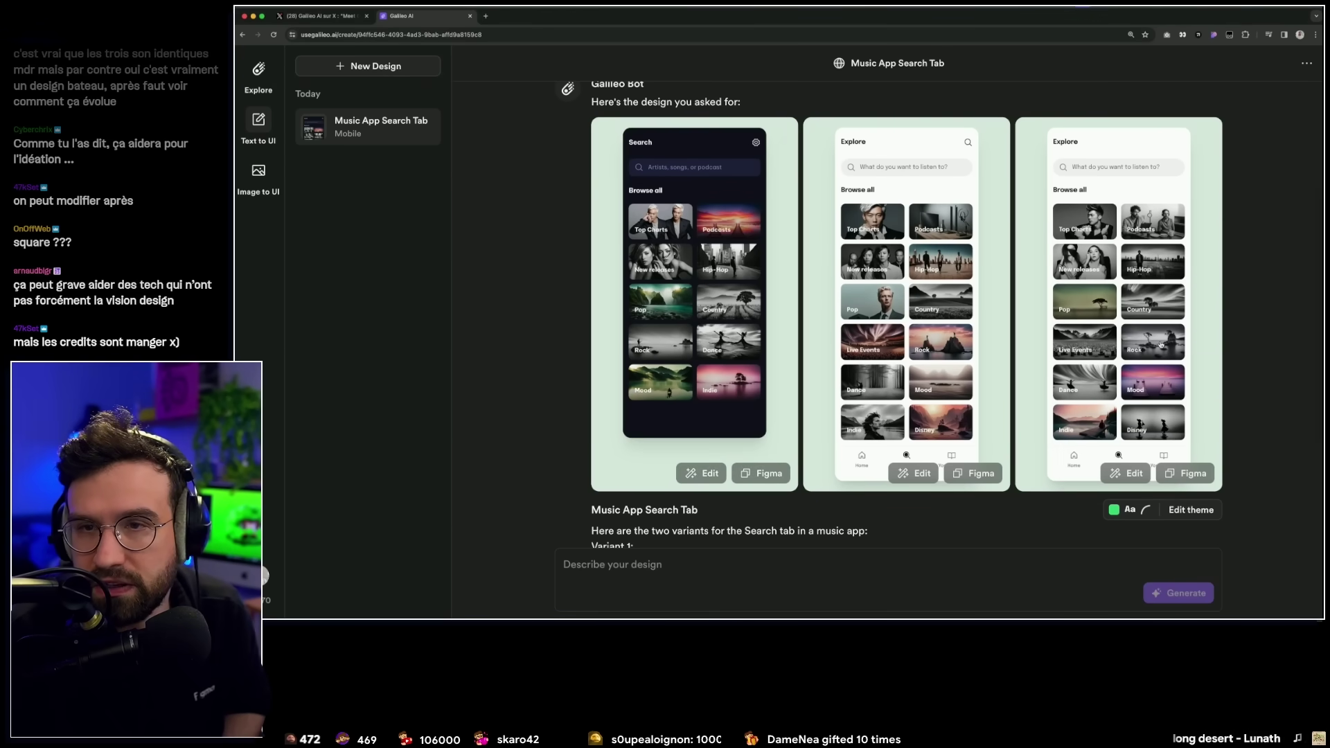
pyautogui.click(972, 484)
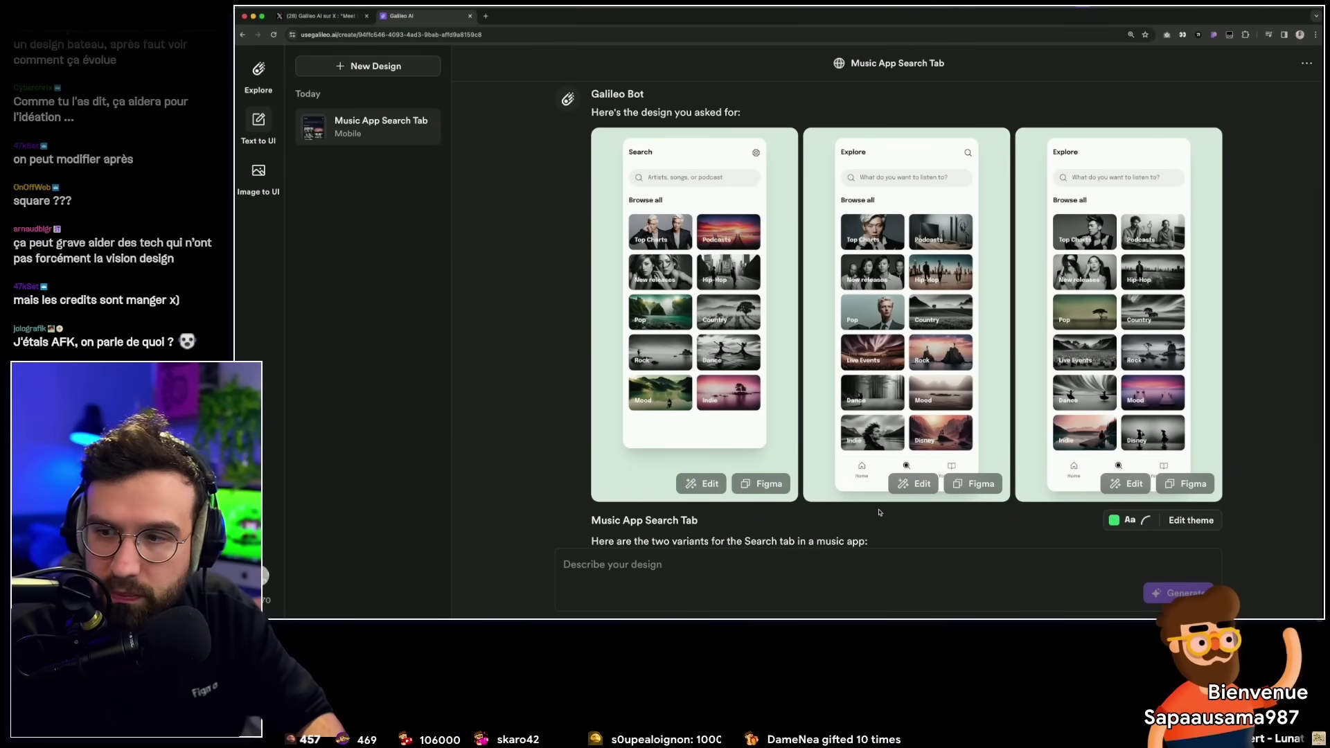
# Attach the second design and type a request for a bento album grid and 4th tab.
pyautogui.click(908, 487)
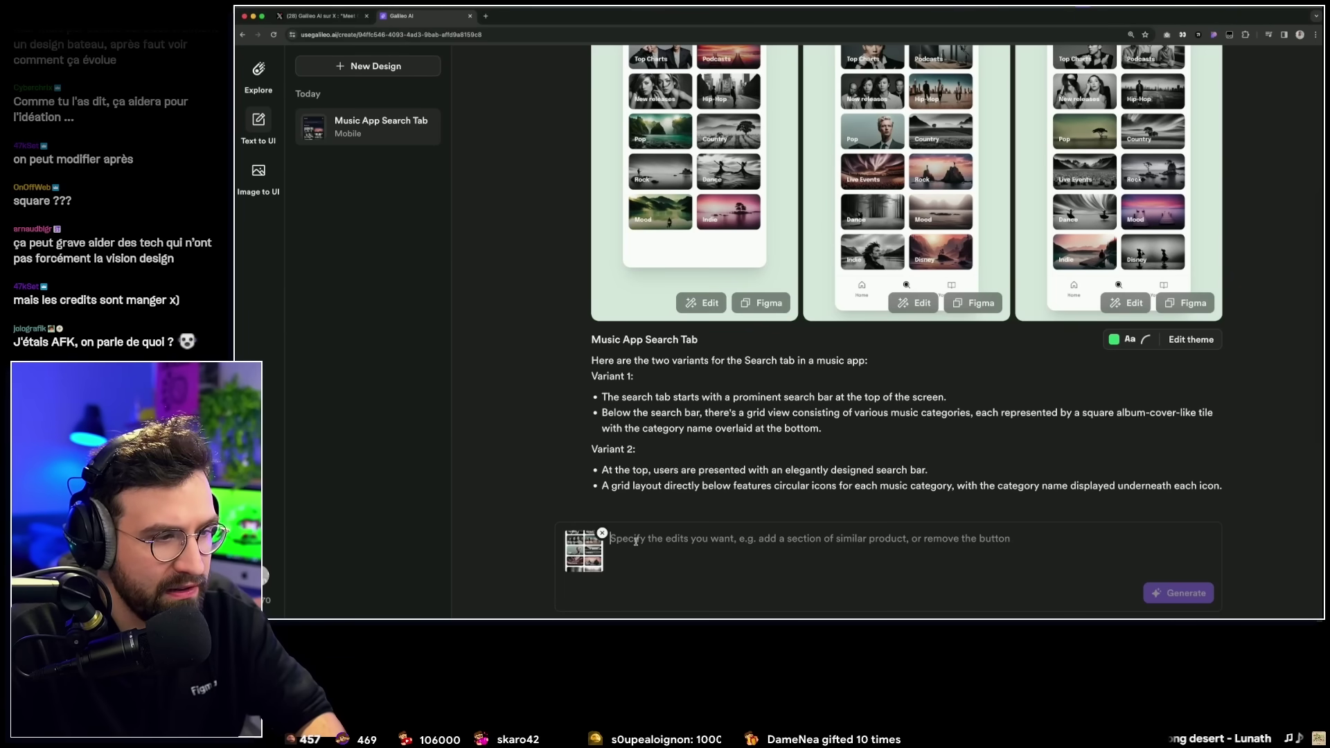
pyautogui.write('Can you ma')
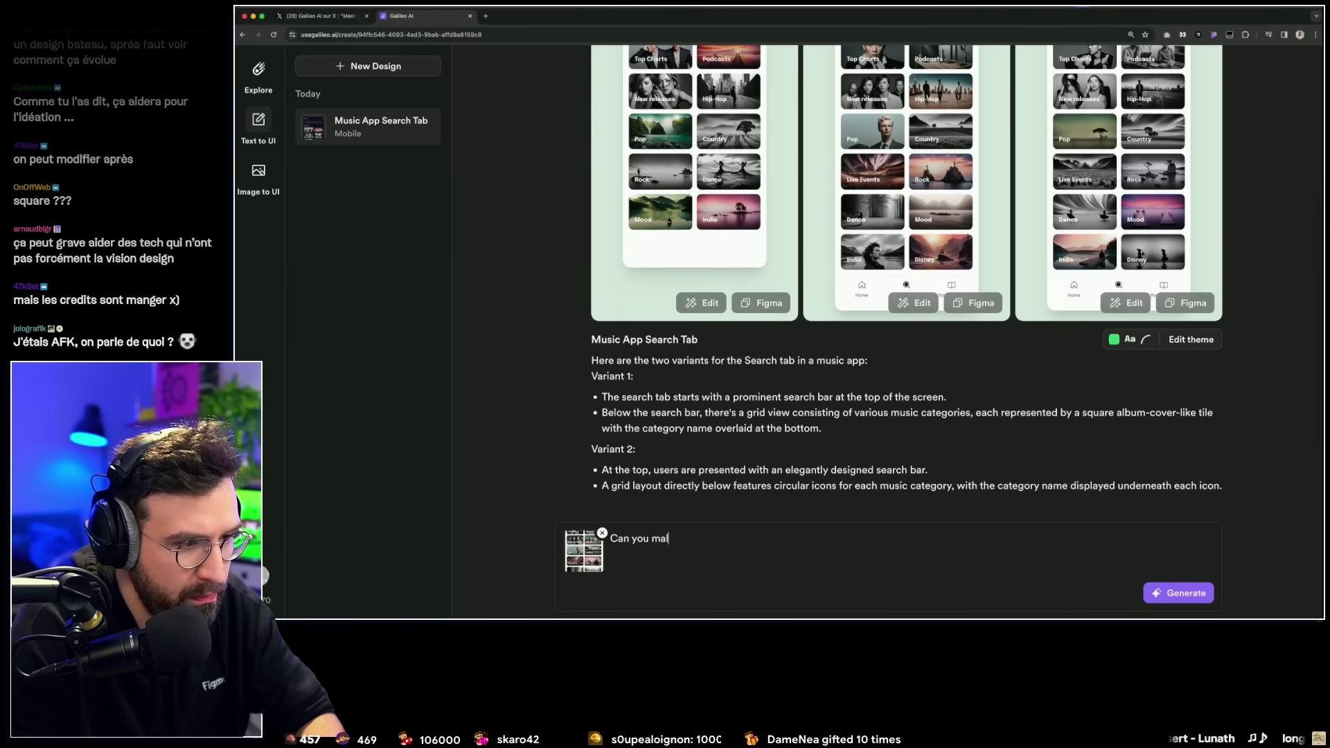
pyautogui.write('e')
pyautogui.moveTo(1083, 413); pyautogui.dragTo(1177, 413)
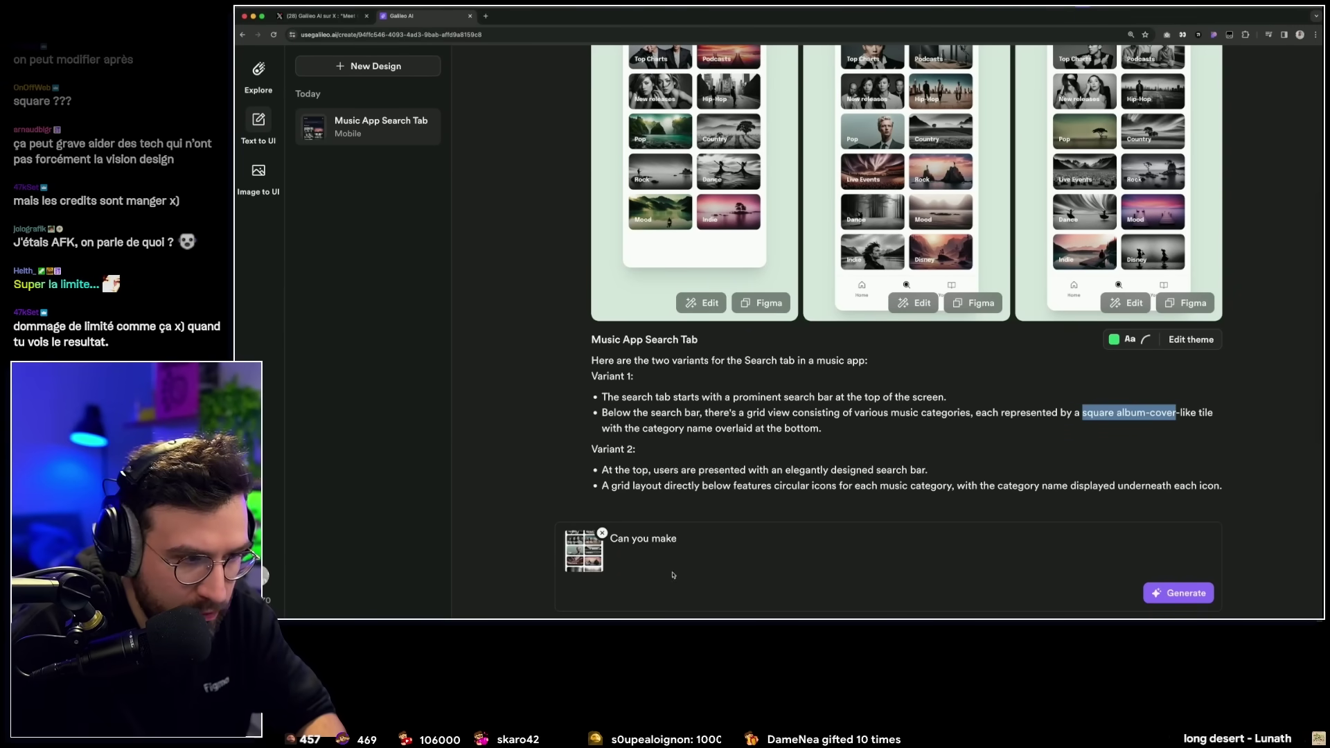
pyautogui.write('d as')
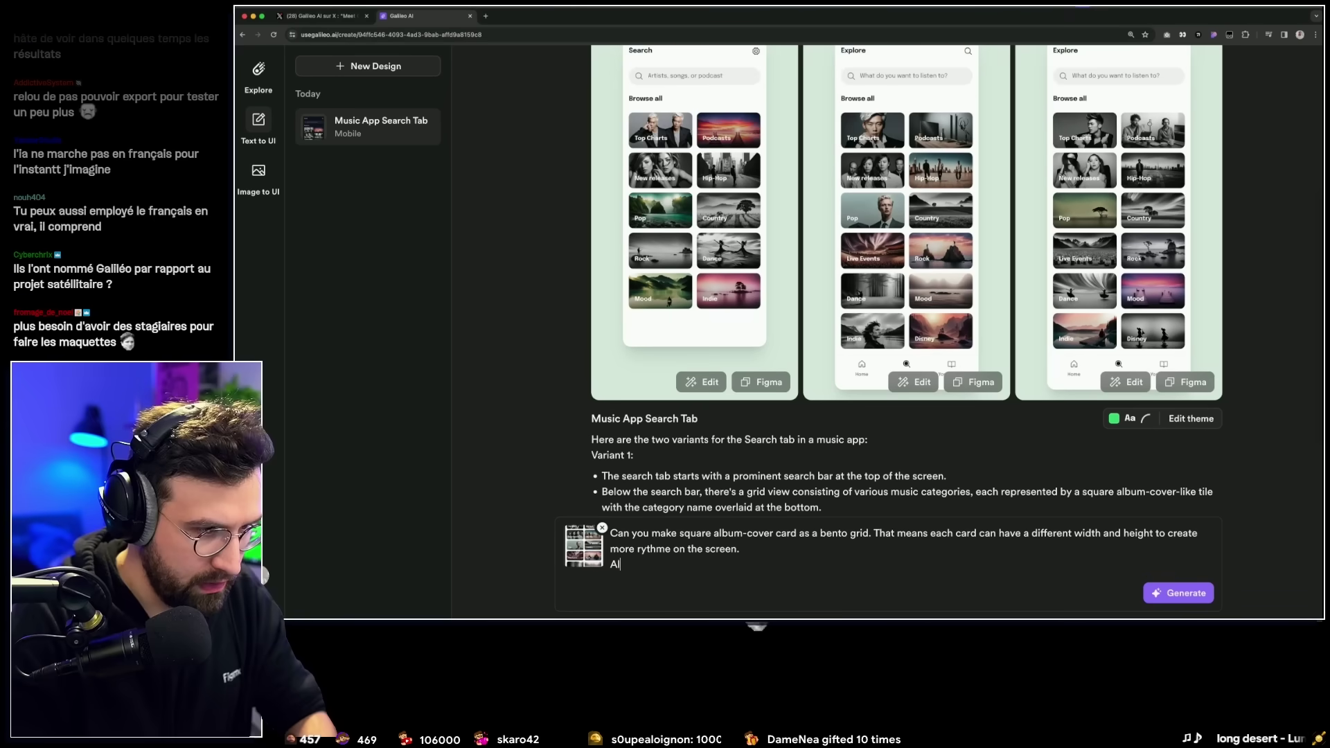
pyautogui.write('4th tab')
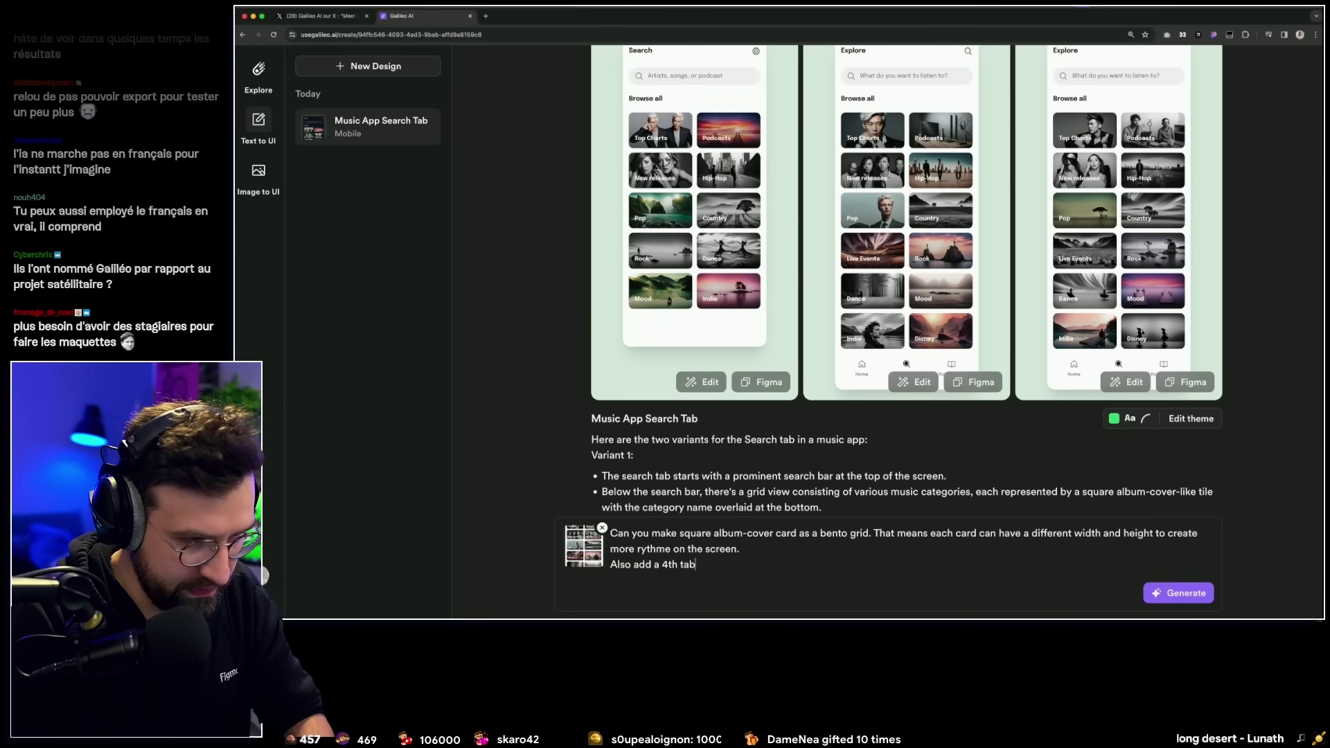
pyautogui.write(' na')
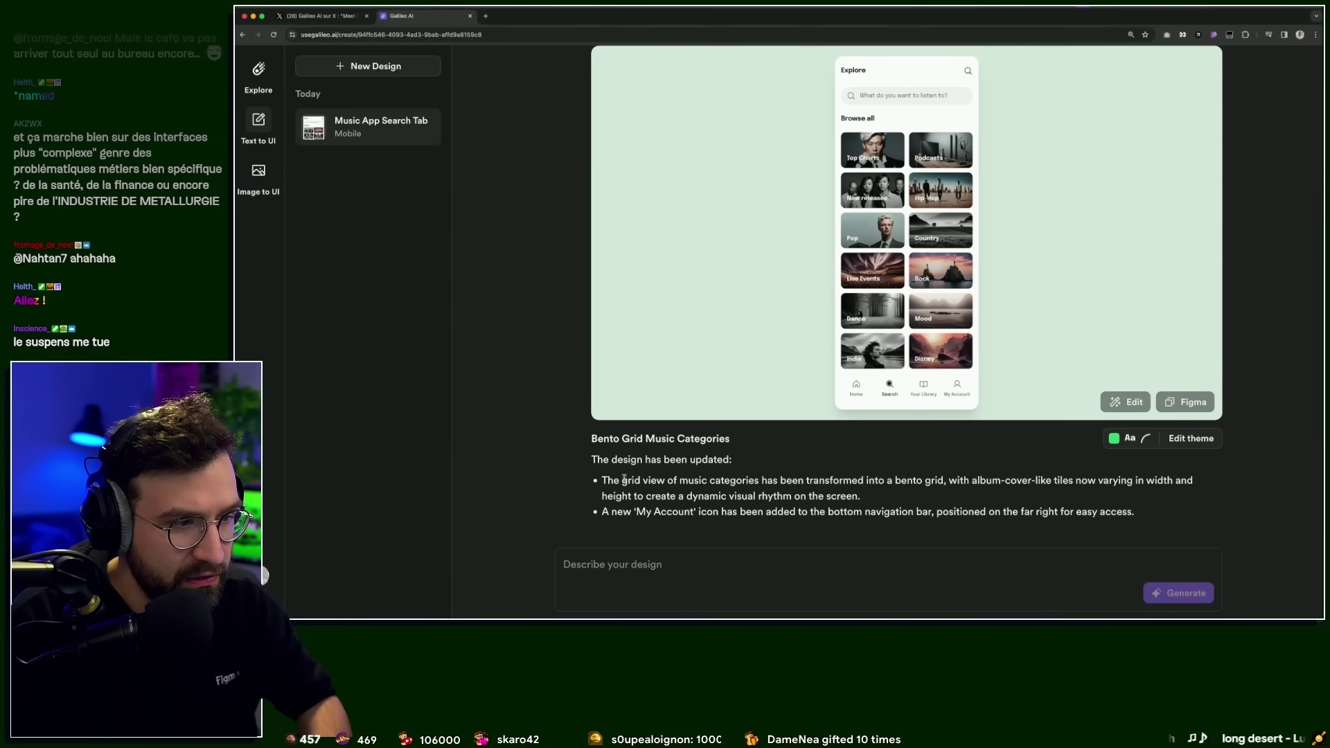
pyautogui.click(944, 483)
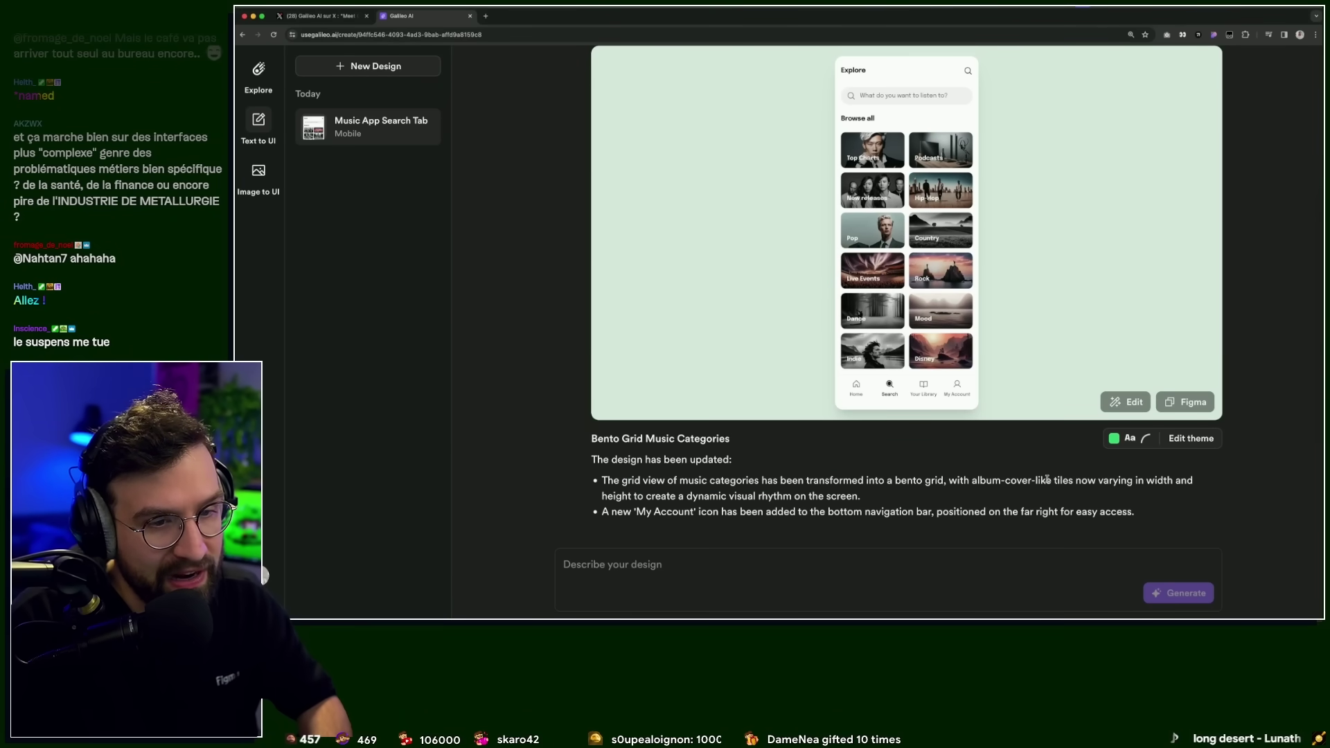
pyautogui.moveTo(1016, 480); pyautogui.dragTo(1086, 480)
pyautogui.moveTo(804, 480); pyautogui.dragTo(1023, 480)
pyautogui.moveTo(686, 496); pyautogui.dragTo(783, 496)
pyautogui.click(875, 499)
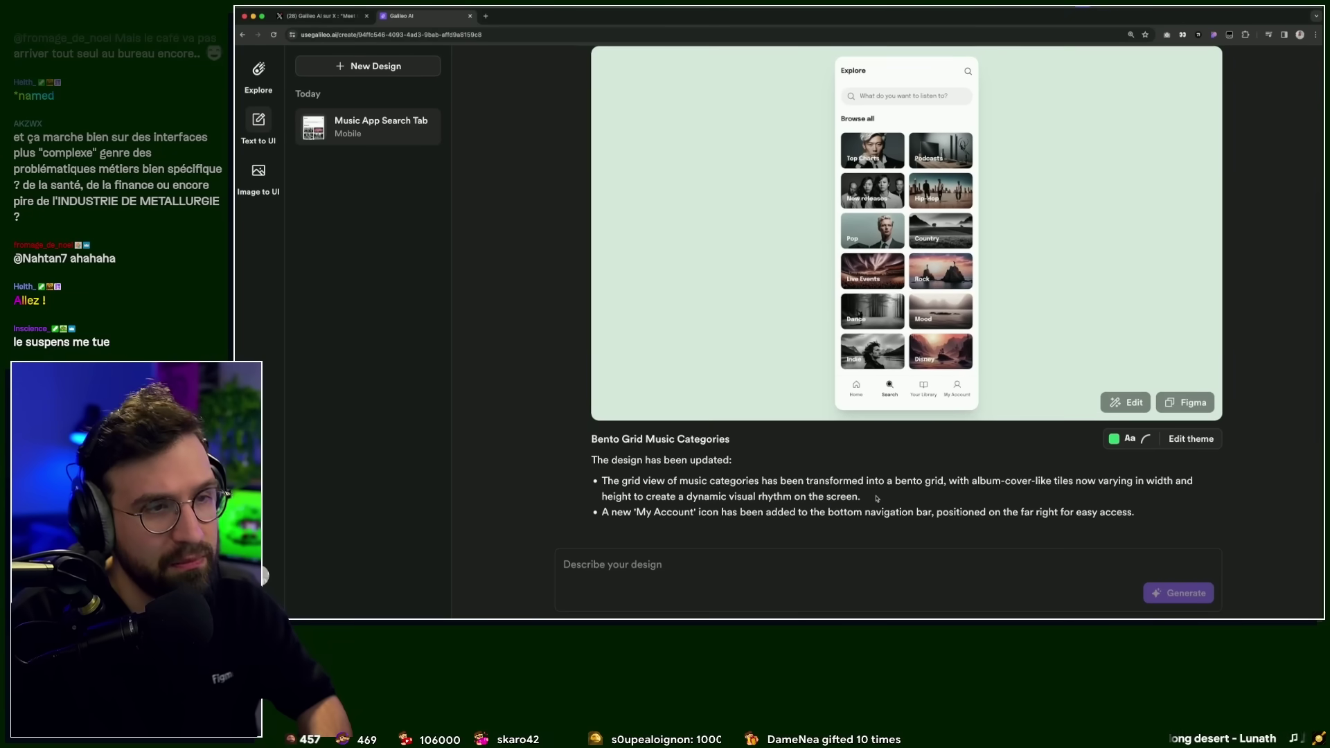
pyautogui.click(895, 365)
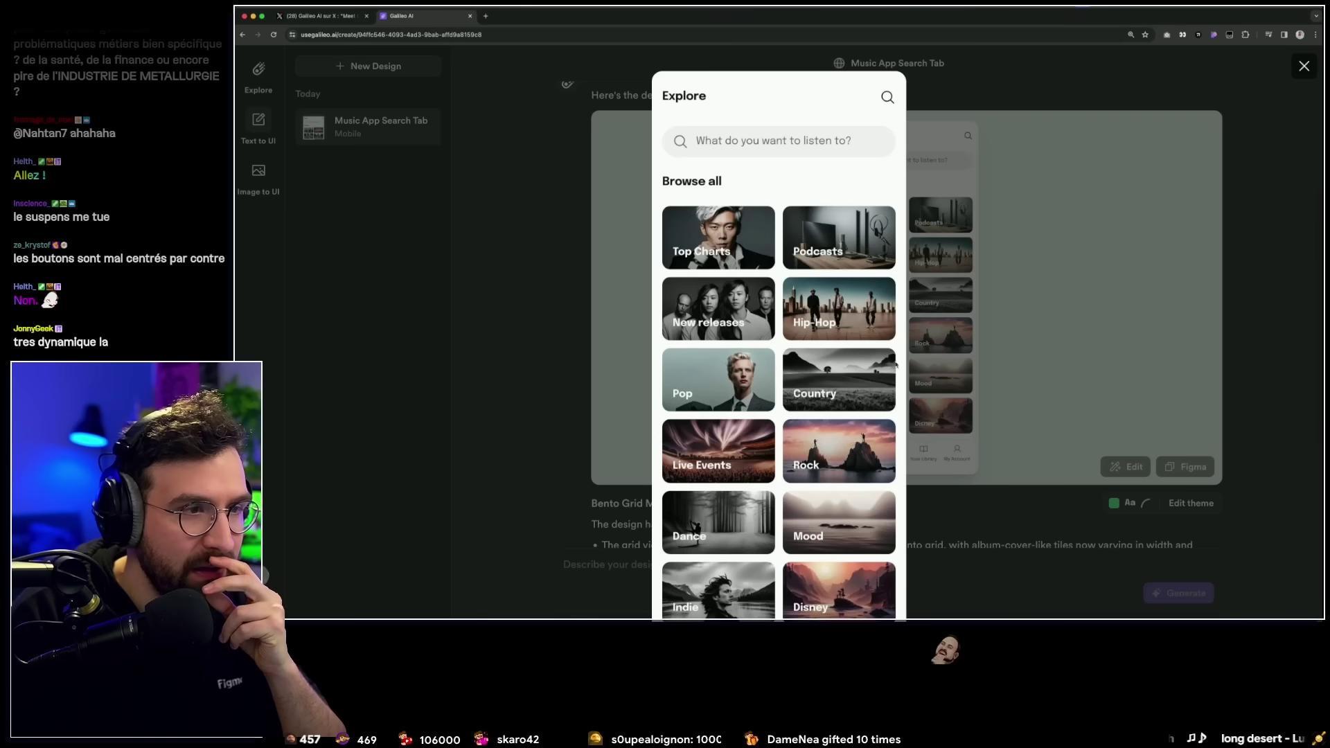
pyautogui.click(1113, 347)
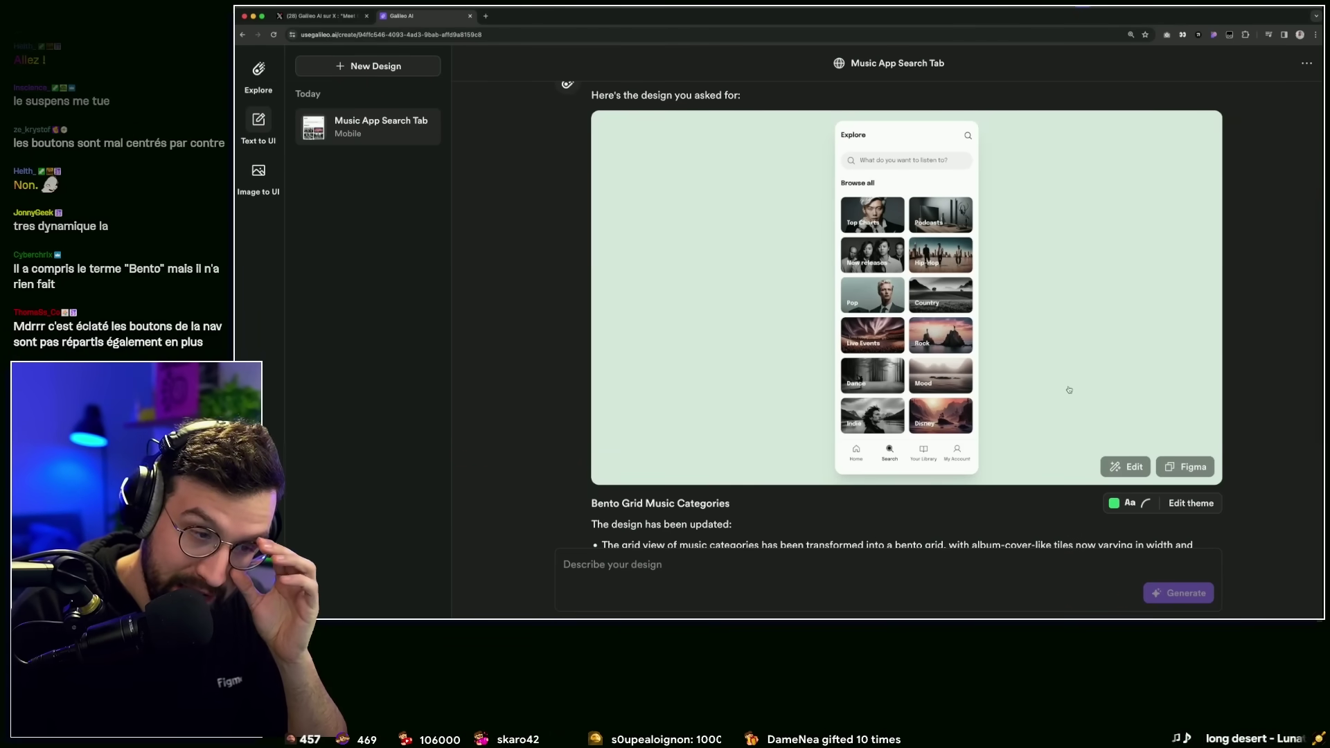
pyautogui.scroll(-2, 1009, 463)
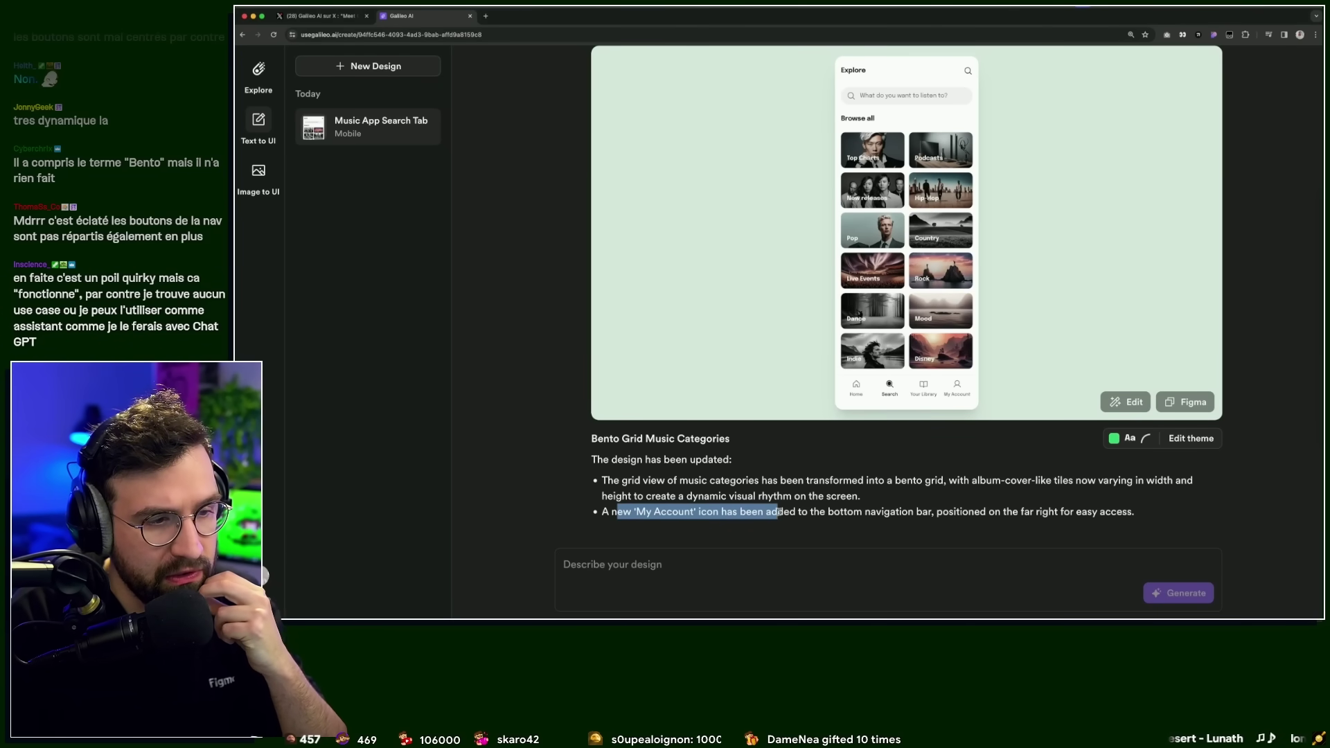
pyautogui.moveTo(1143, 513); pyautogui.dragTo(604, 513)
pyautogui.click(666, 515)
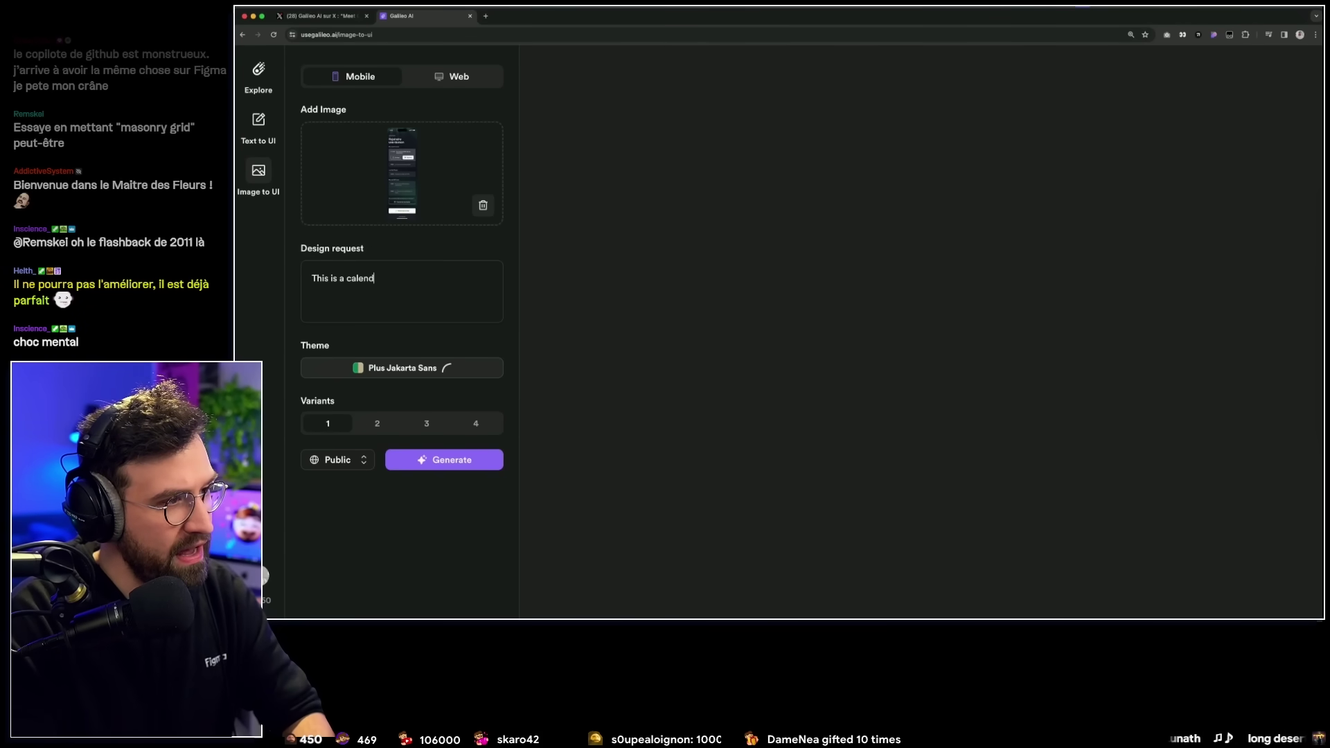
# Continue the request asking Galileo to turn the wireframe into a real design.
pyautogui.write('wireframe i made. Can you turn it')
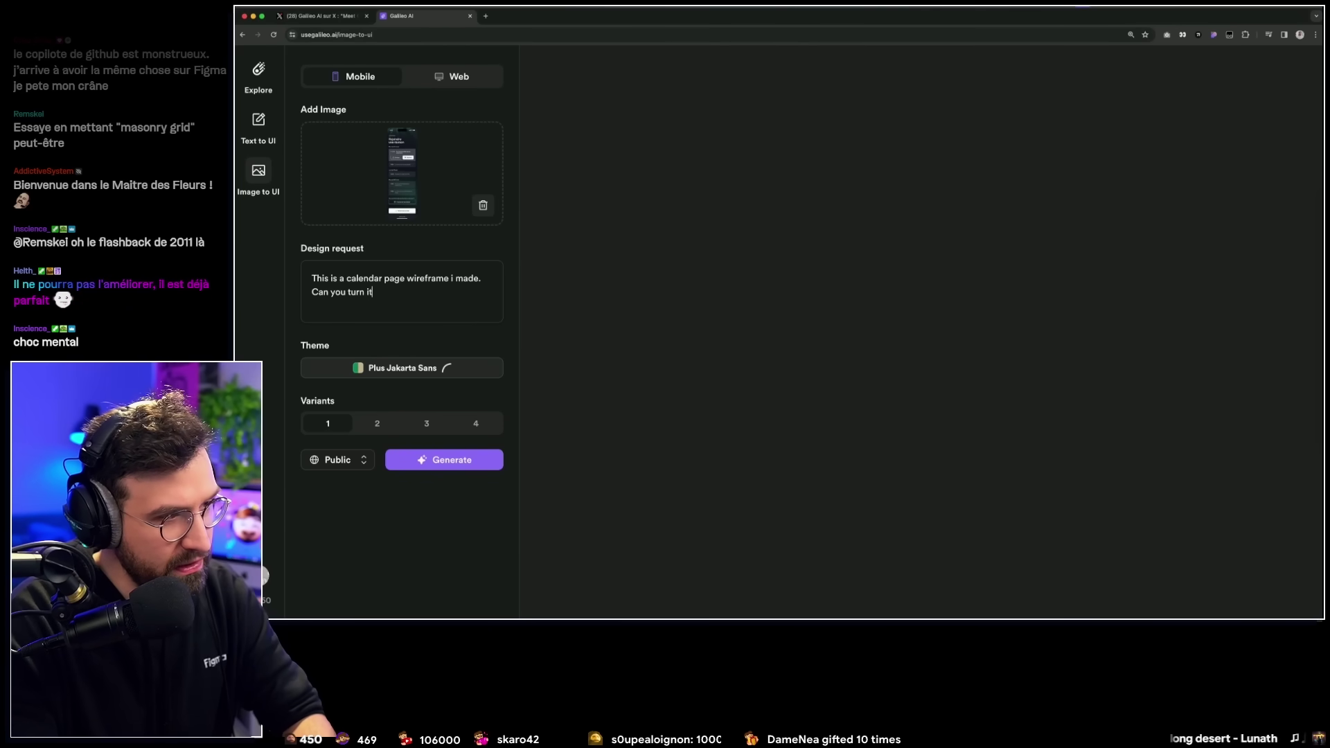
pyautogui.write(' into a real design in the style')
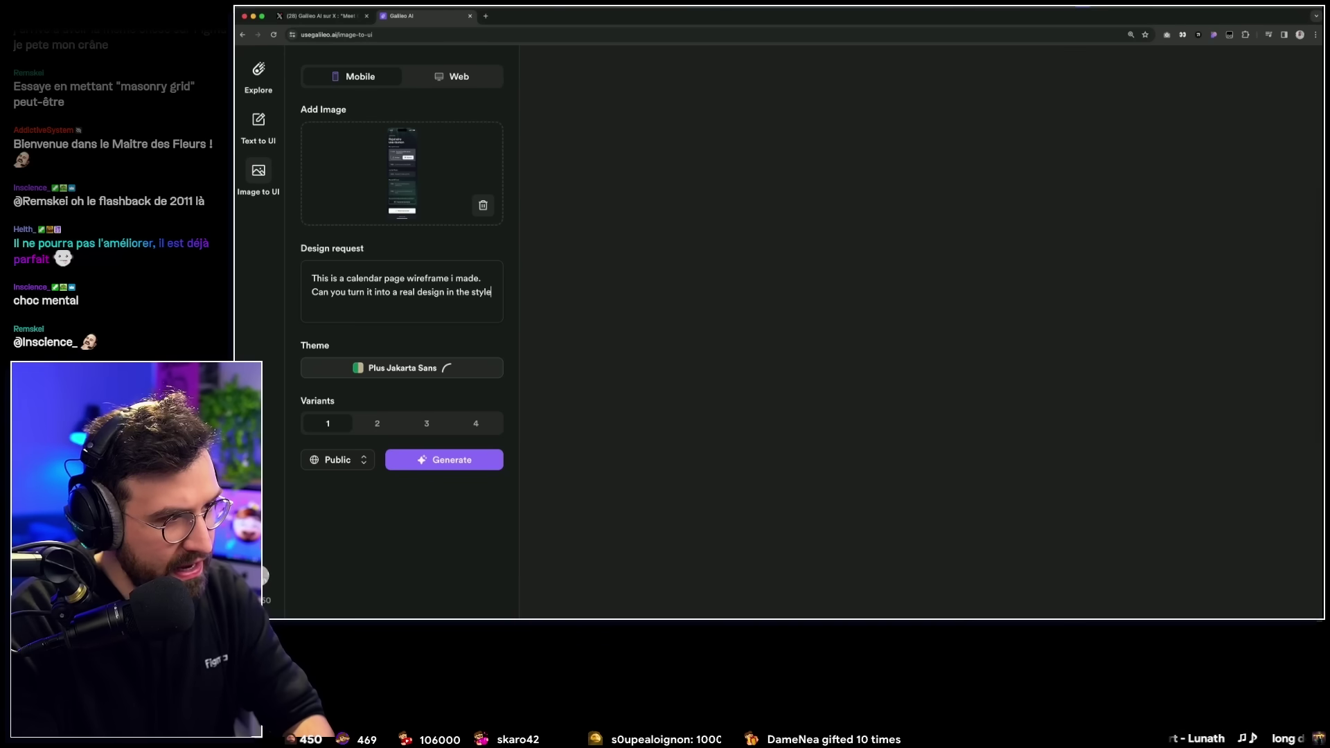
pyautogui.press('BackSpace')
pyautogui.press('BackSpace')
pyautogui.press('BackSpace')
pyautogui.write('skeumorphic')
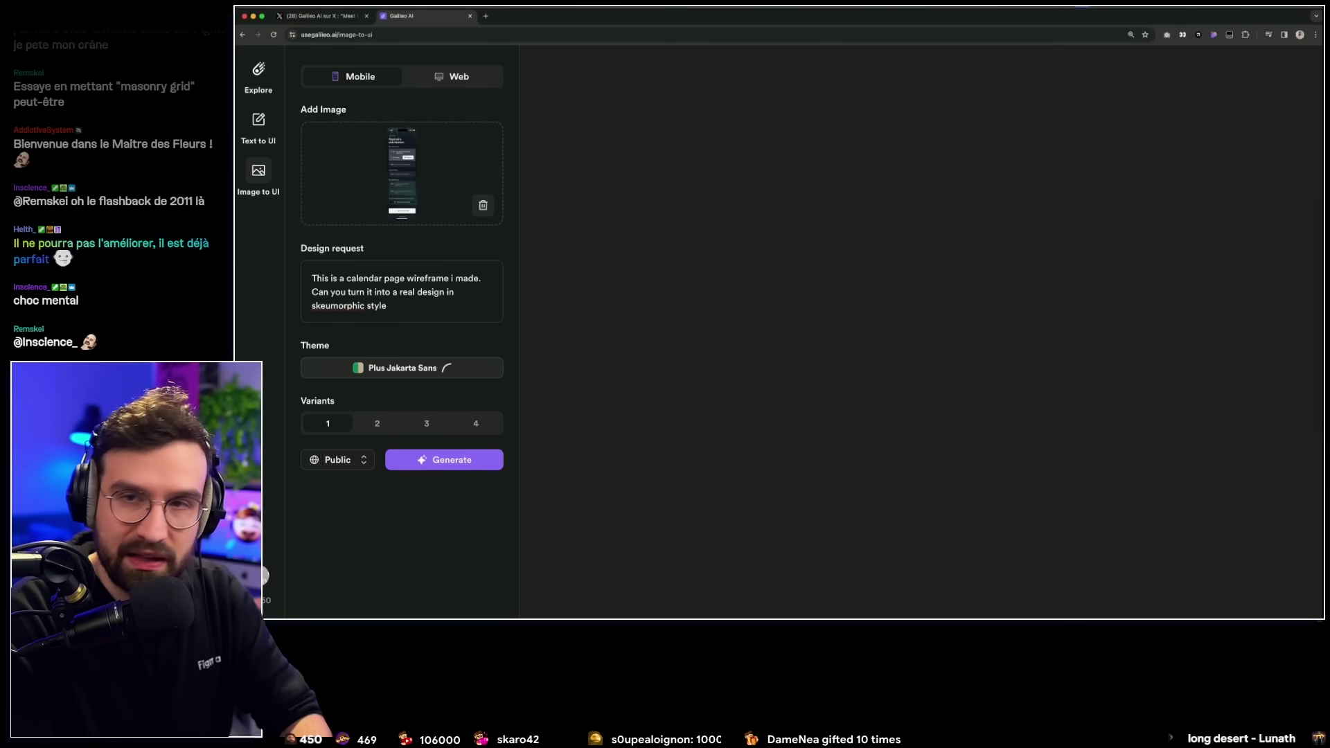
# Apply a new theme colour, request 2 variants, keep visibility Public, and generate.
pyautogui.click(402, 368)
pyautogui.click(459, 102)
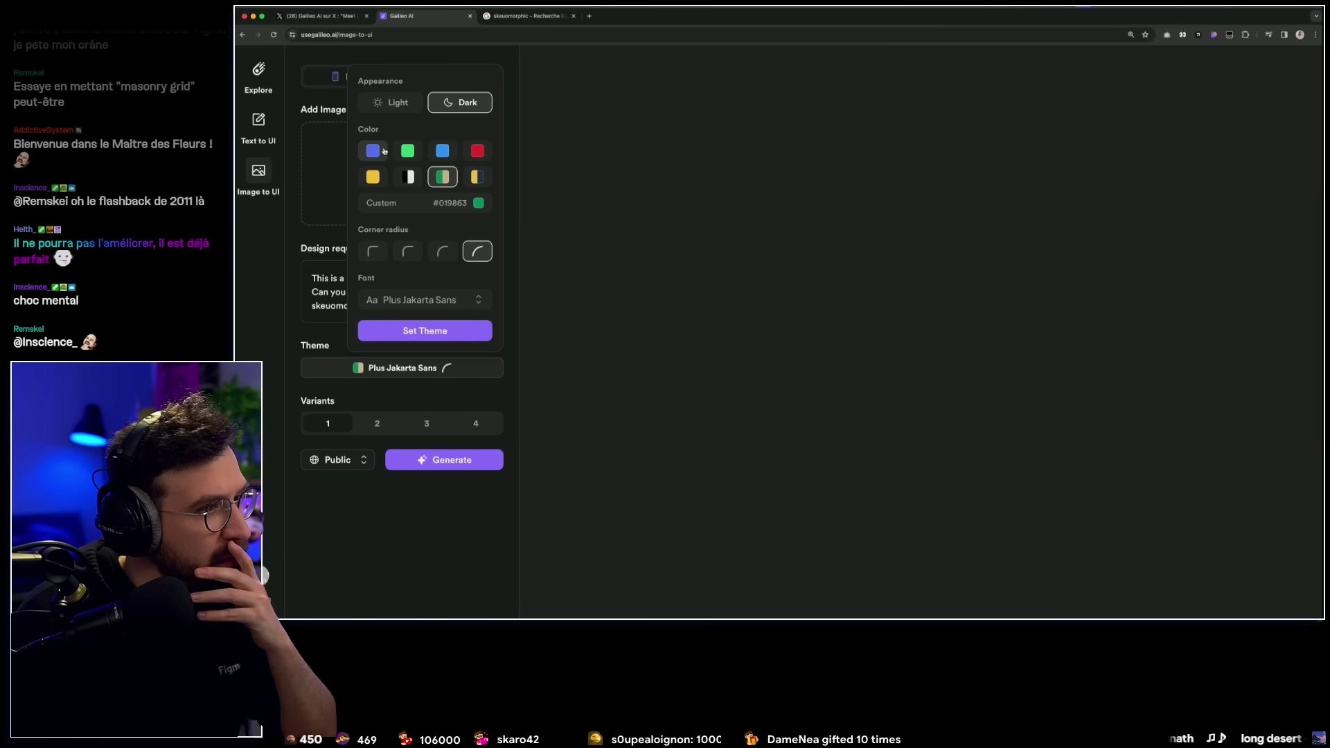
pyautogui.click(424, 331)
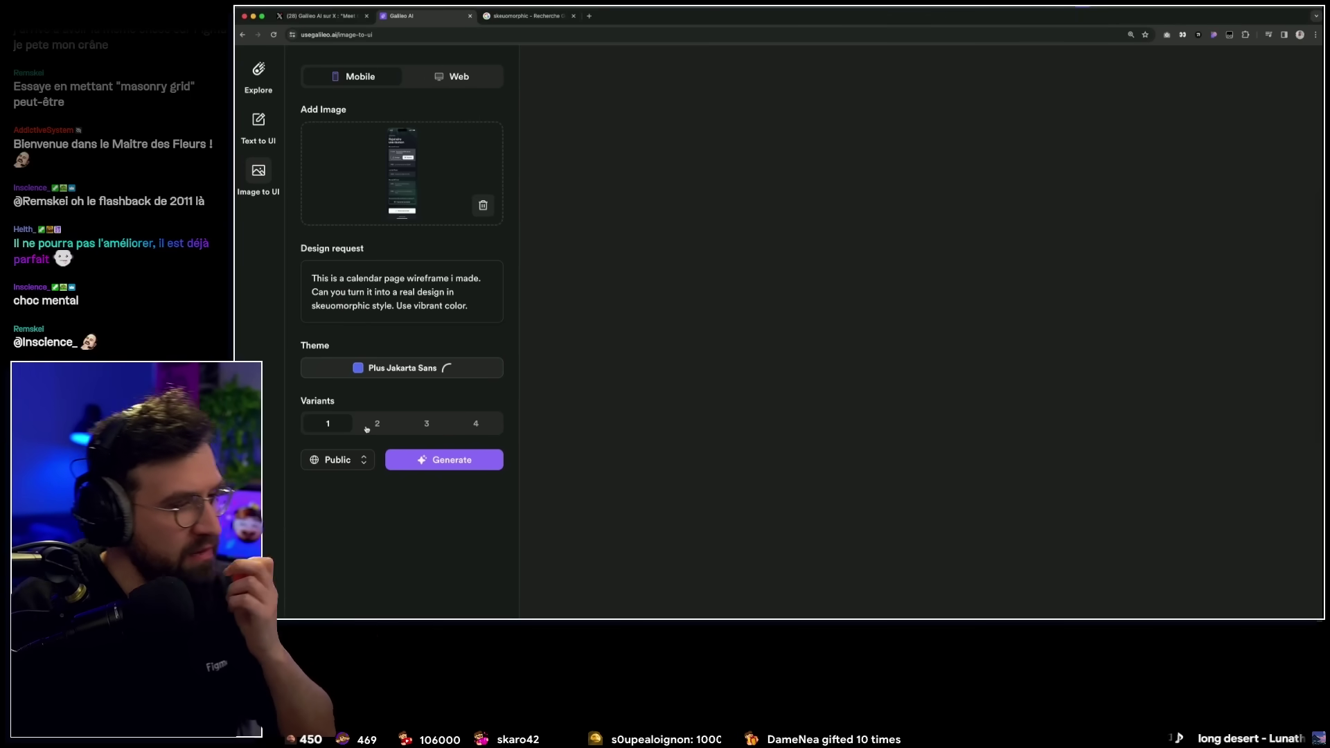
pyautogui.click(377, 424)
pyautogui.click(337, 460)
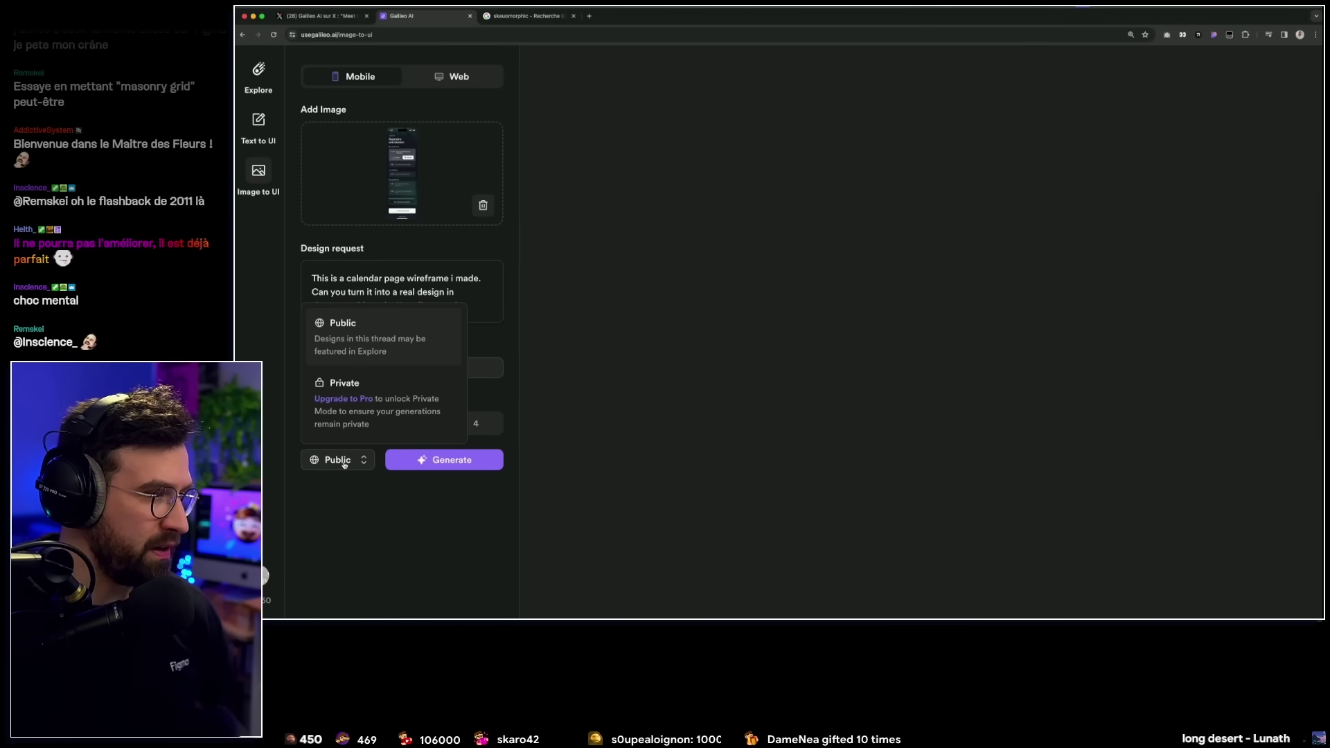
pyautogui.click(359, 478)
pyautogui.click(351, 472)
pyautogui.click(356, 528)
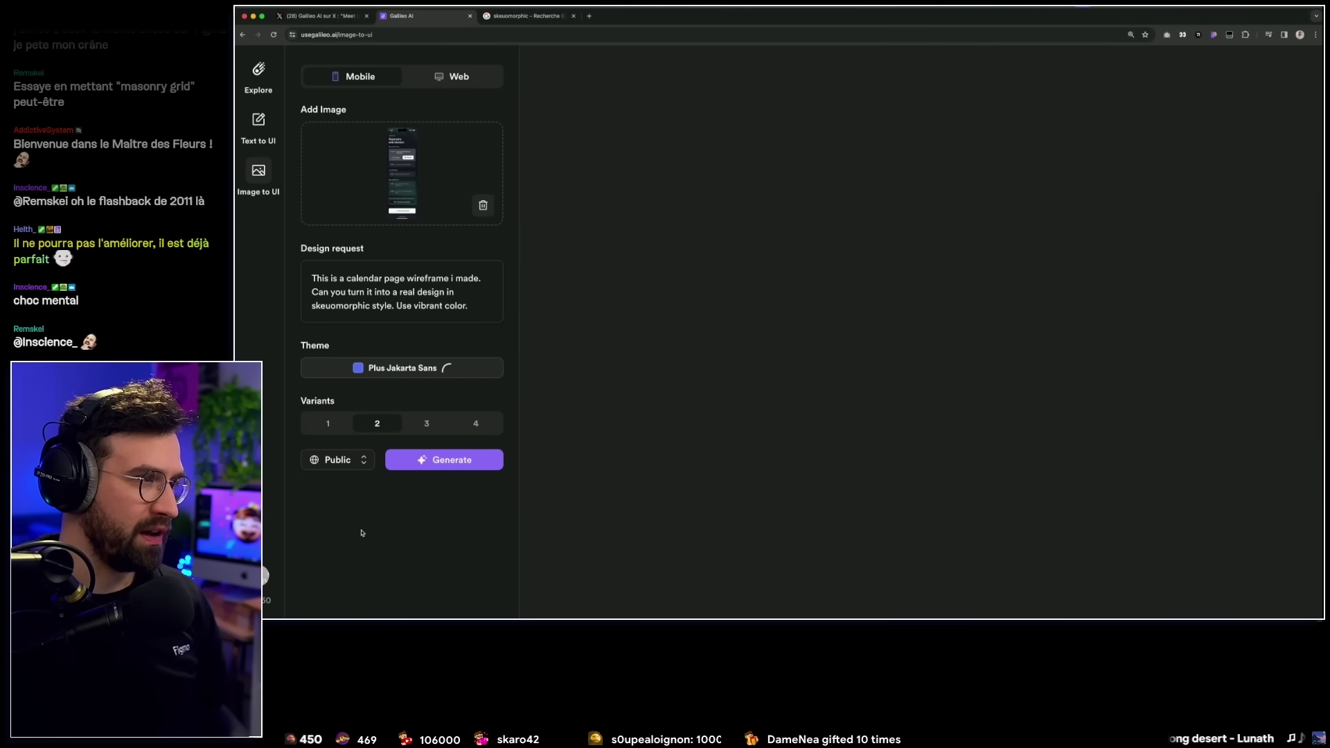
pyautogui.click(444, 460)
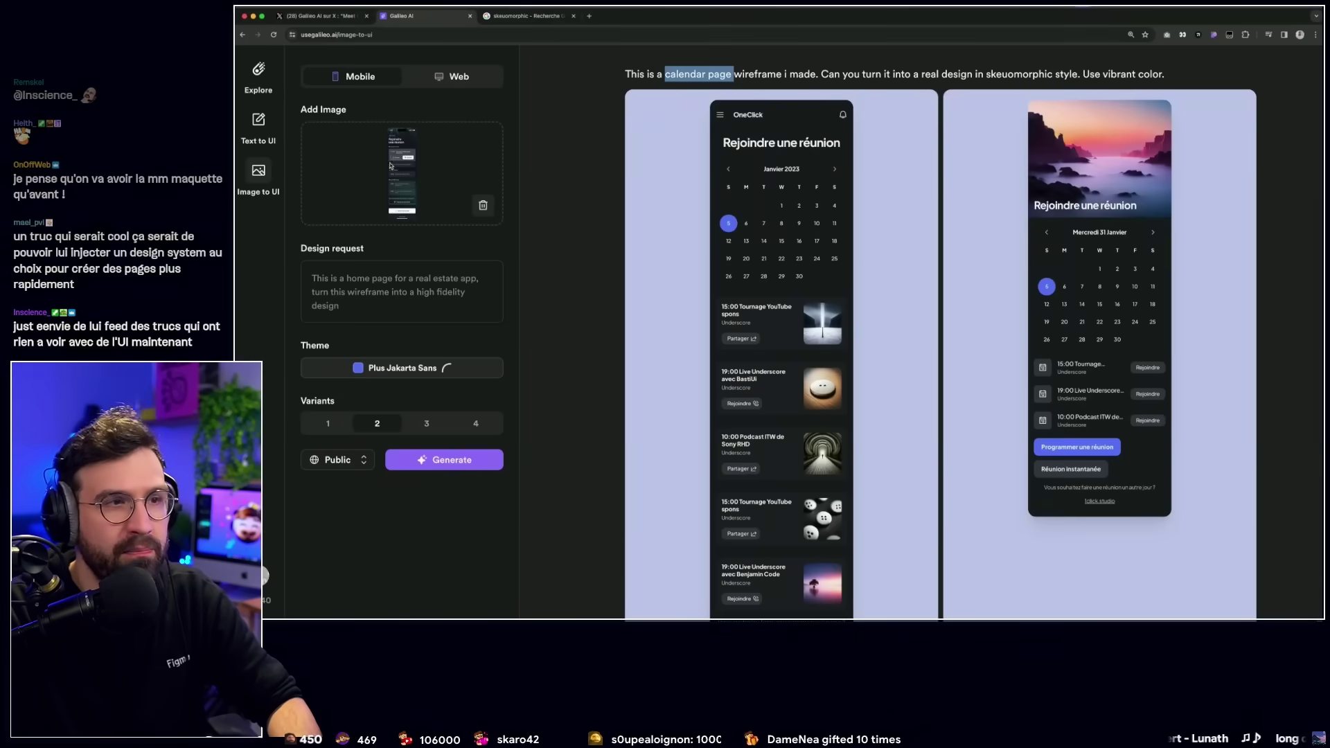
# Preview the first calendar design variant, scrolling through its full layout.
pyautogui.click(668, 74)
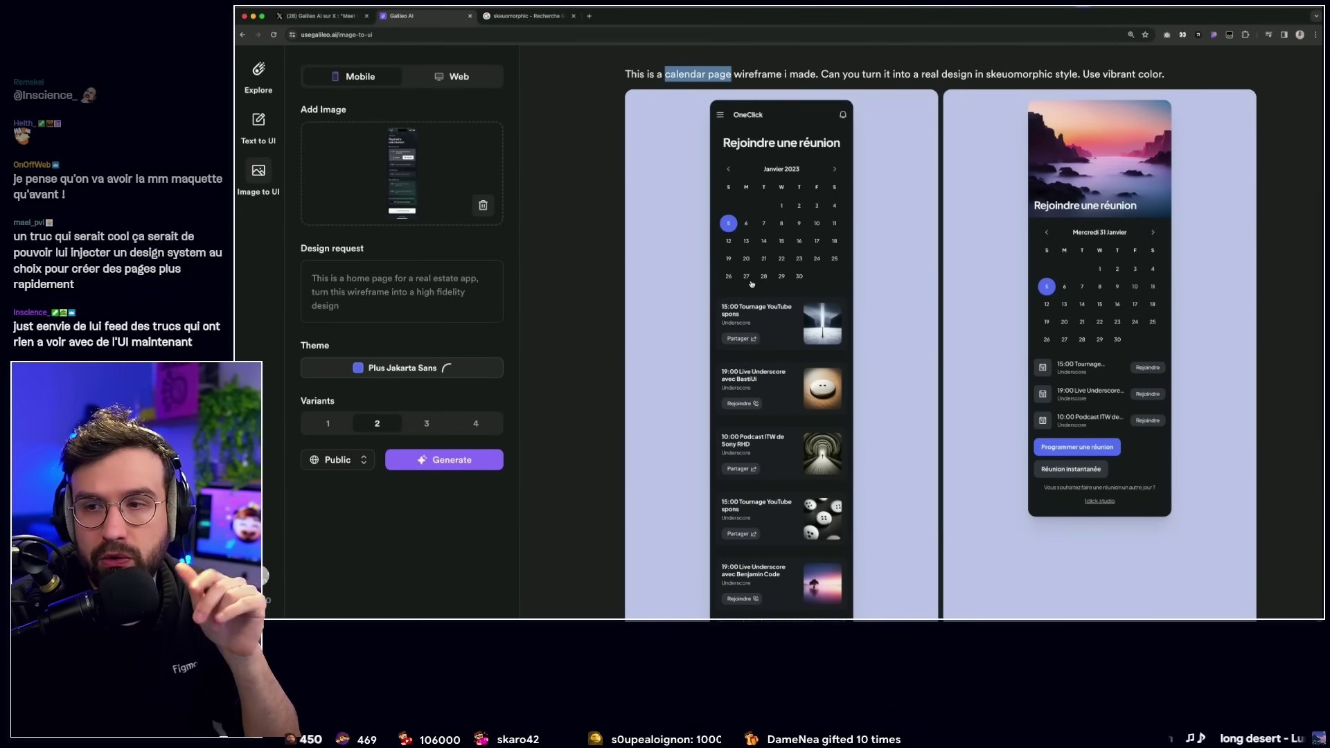
pyautogui.moveTo(823, 74); pyautogui.dragTo(1165, 74)
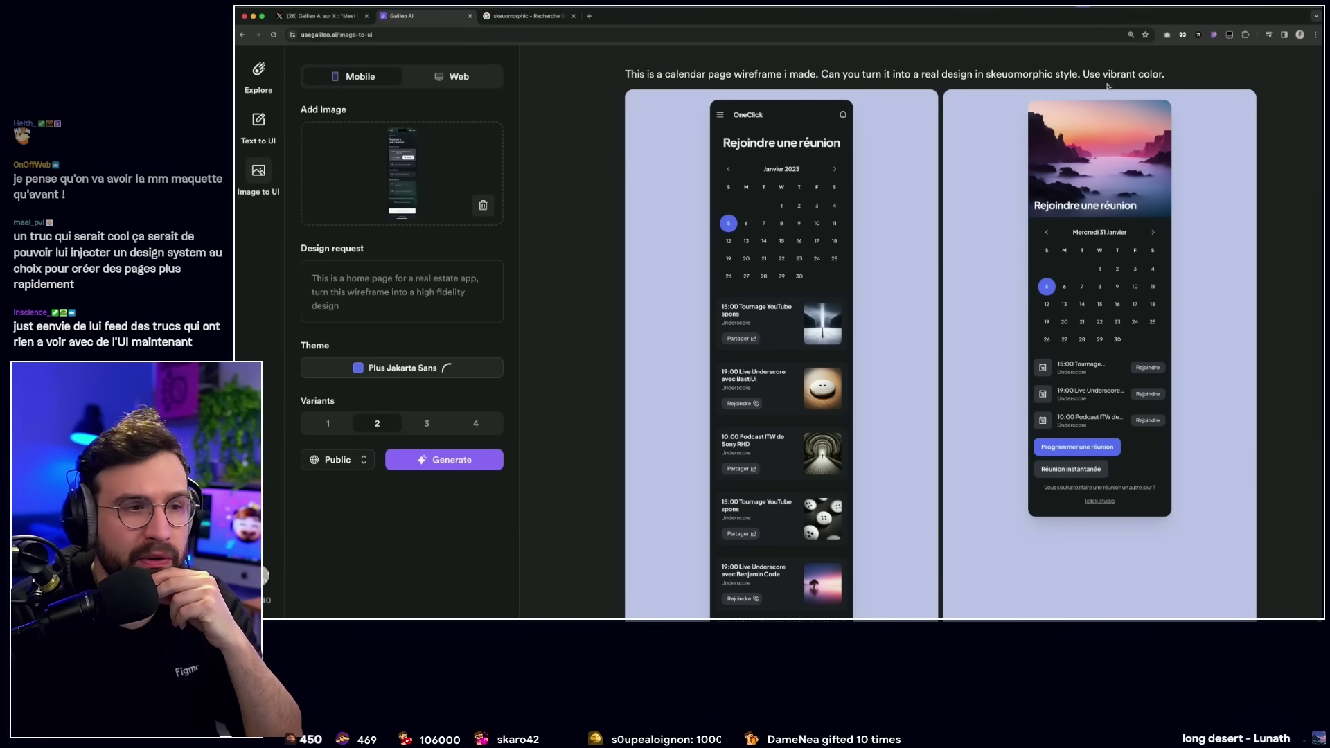
pyautogui.scroll(-3, 881, 330)
pyautogui.scroll(3, 853, 345)
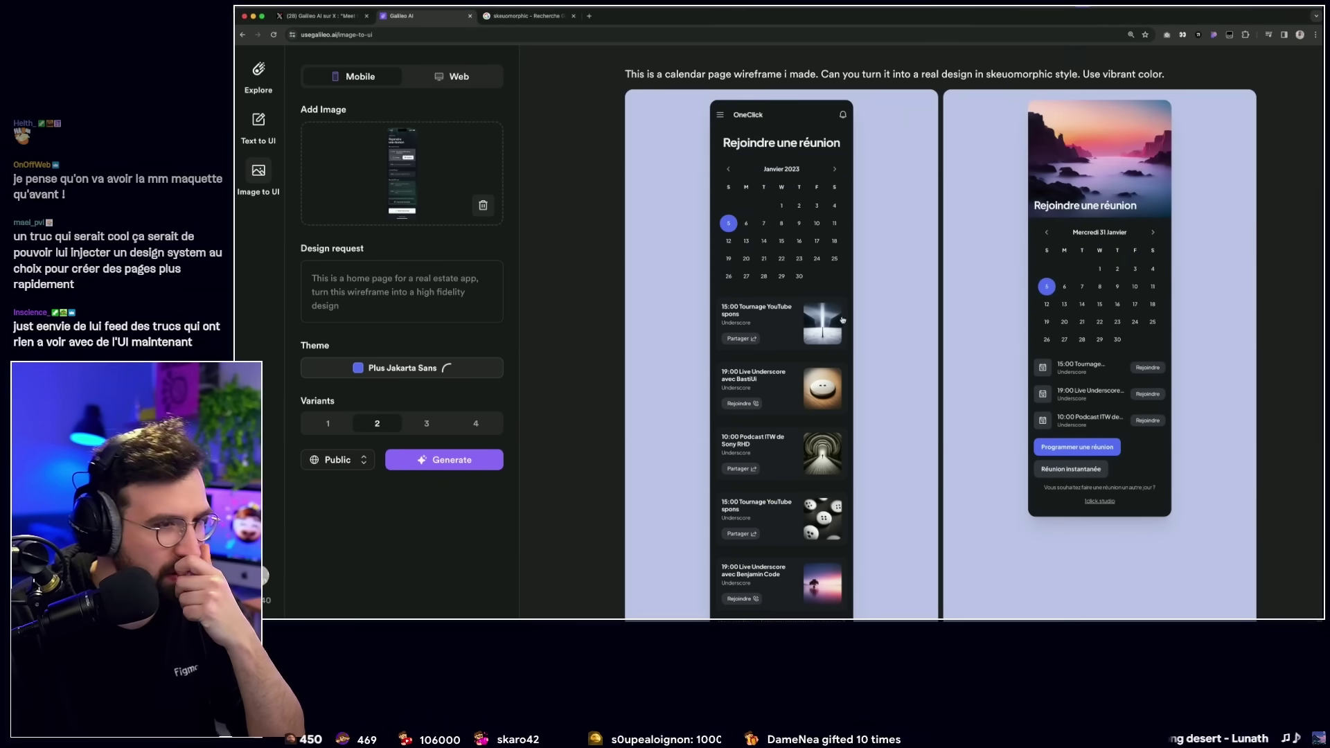
pyautogui.click(687, 194)
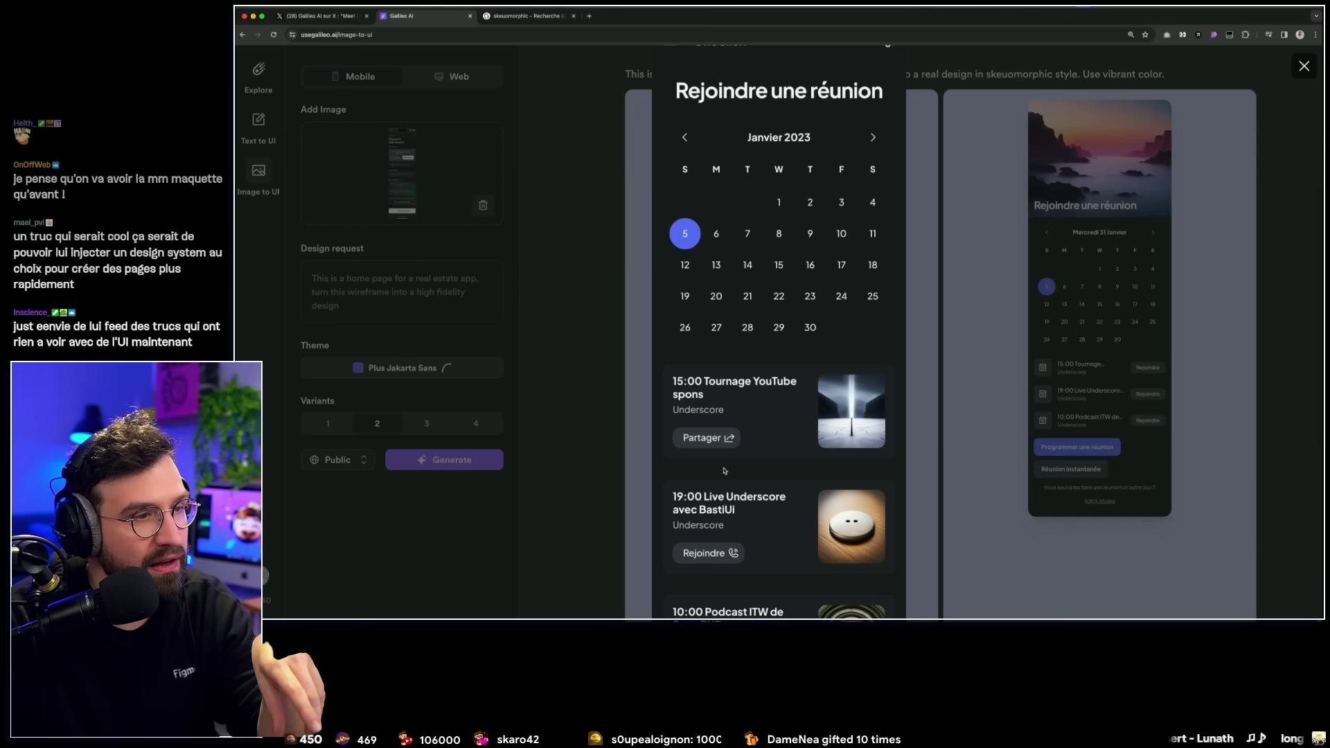
pyautogui.scroll(-2, 706, 438)
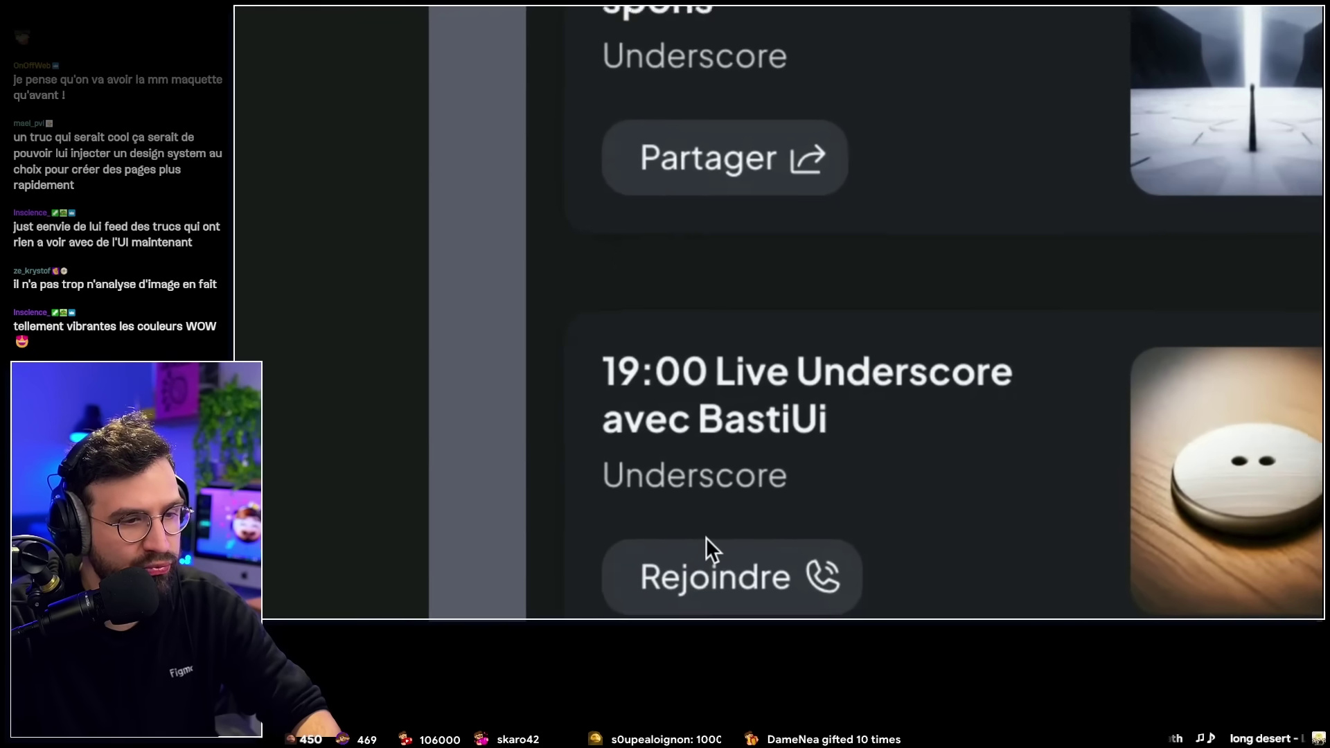
pyautogui.scroll(-5, 734, 555)
pyautogui.scroll(-5, 733, 555)
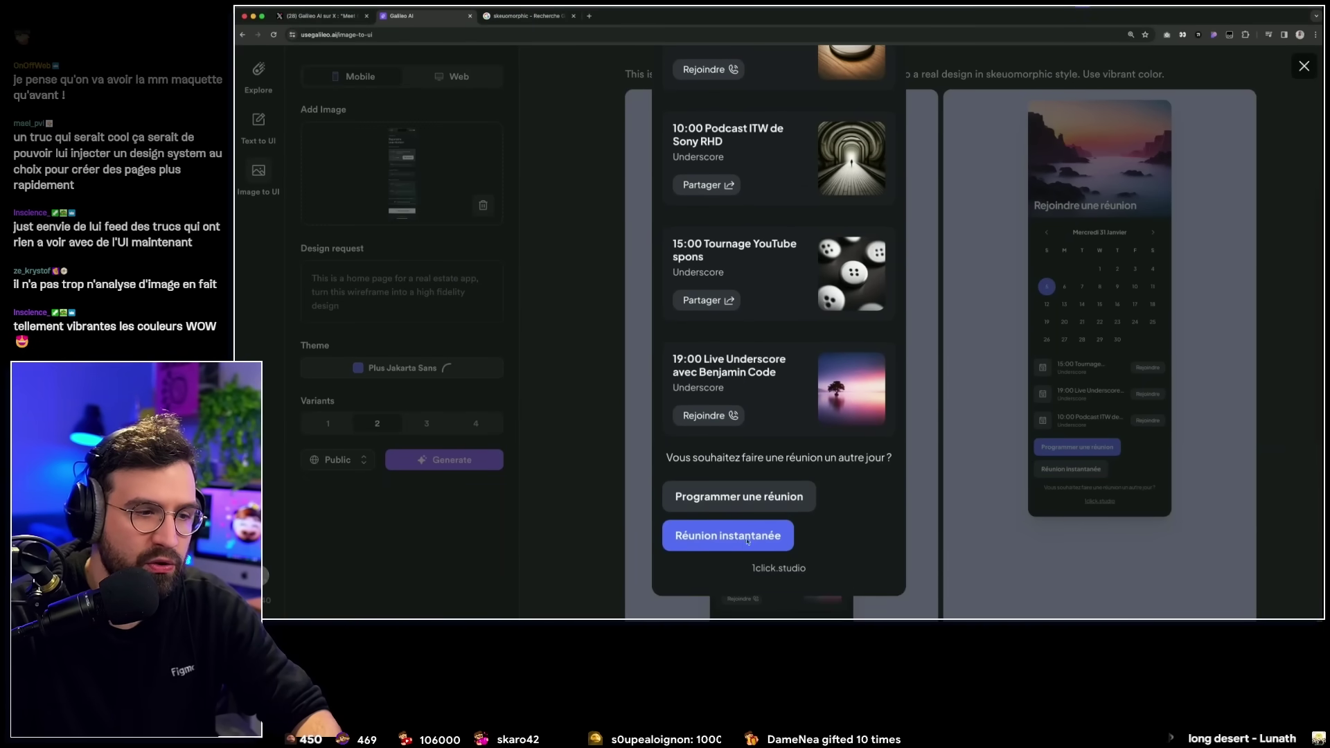
pyautogui.click(939, 481)
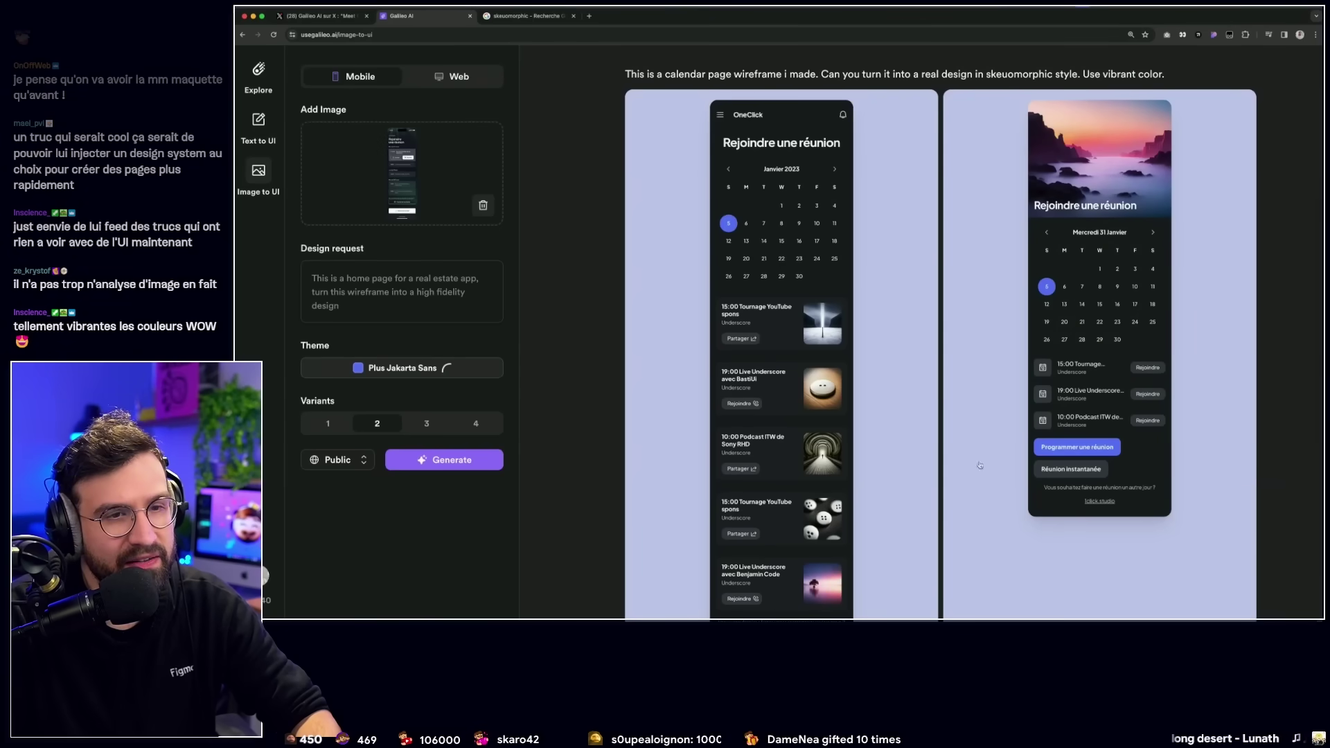
# Preview the second calendar design variant, scrolling through its full layout.
pyautogui.click(1109, 401)
pyautogui.scroll(-3, 747, 432)
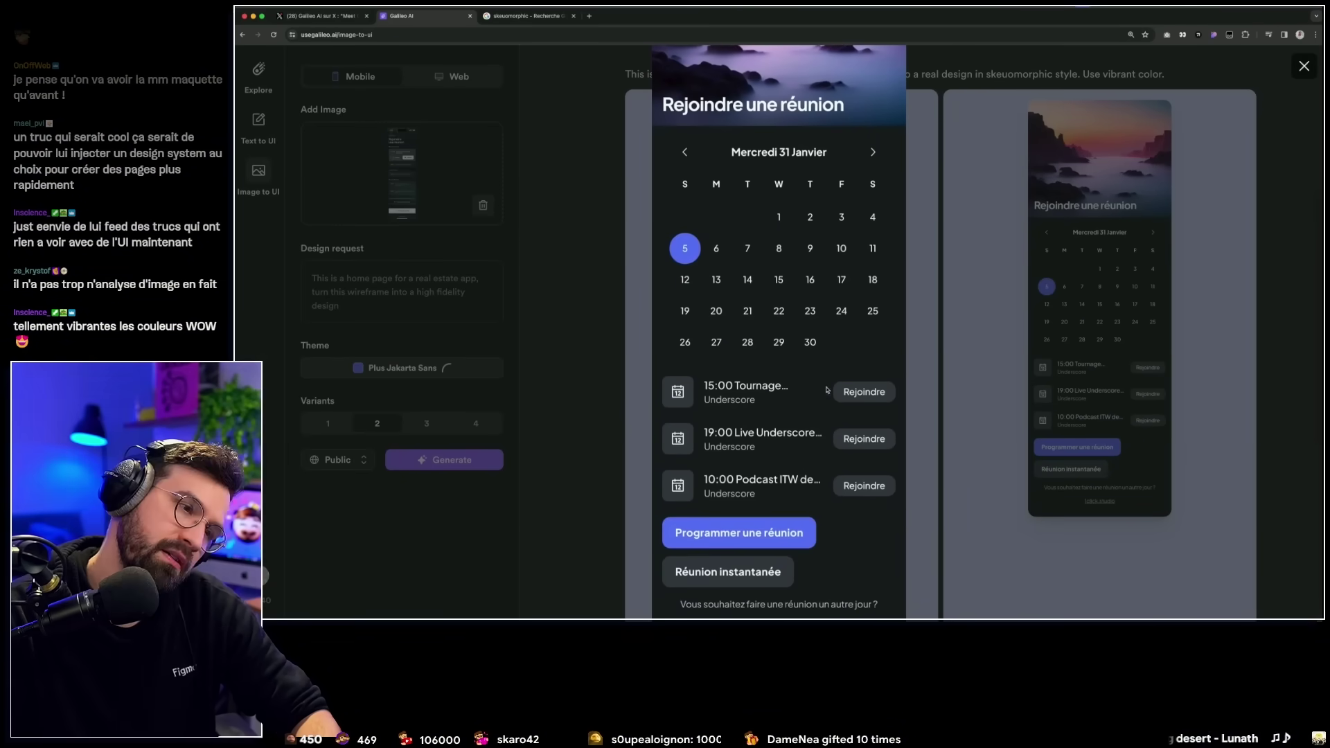
pyautogui.scroll(-1, 800, 483)
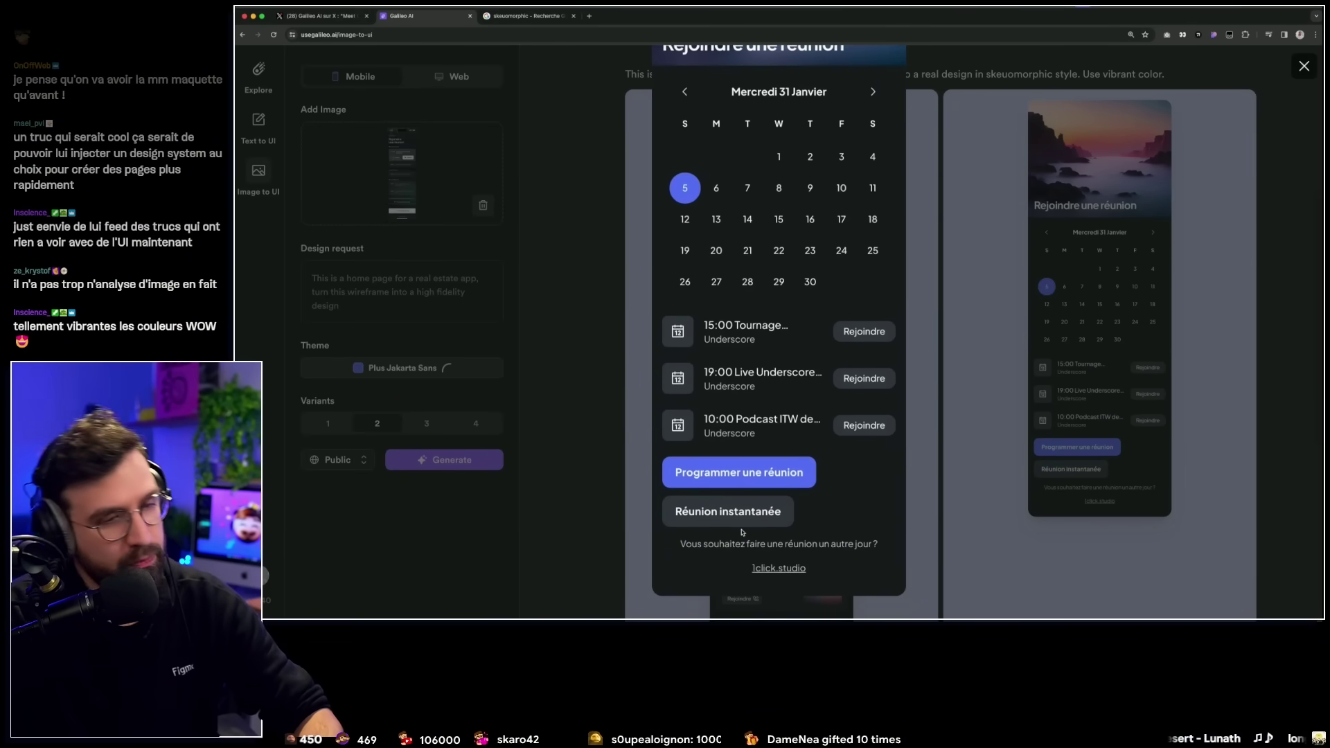
pyautogui.scroll(4, 743, 532)
pyautogui.click(1165, 463)
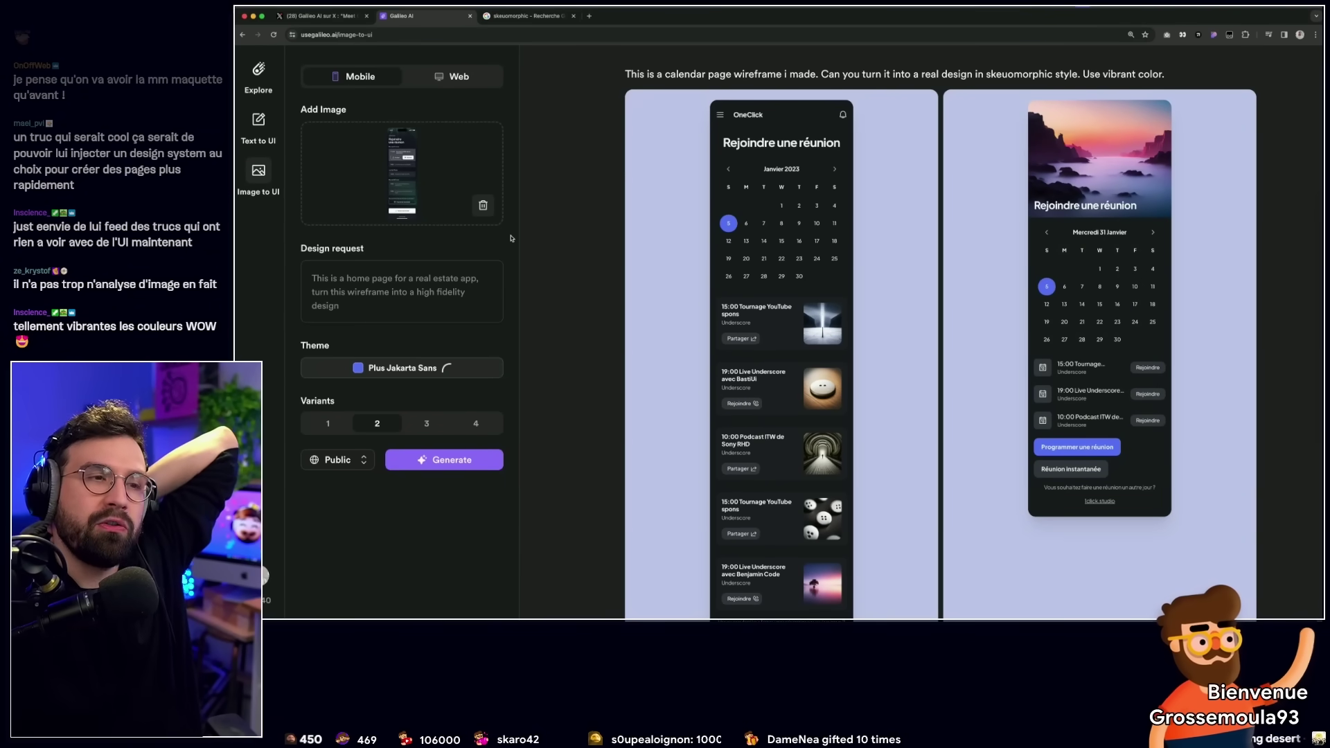
# Try exporting a calendar design to Figma, which hits the export quota limit.
pyautogui.scroll(-1, 830, 462)
pyautogui.scroll(-2, 830, 462)
pyautogui.scroll(2, 829, 462)
pyautogui.scroll(-2, 830, 462)
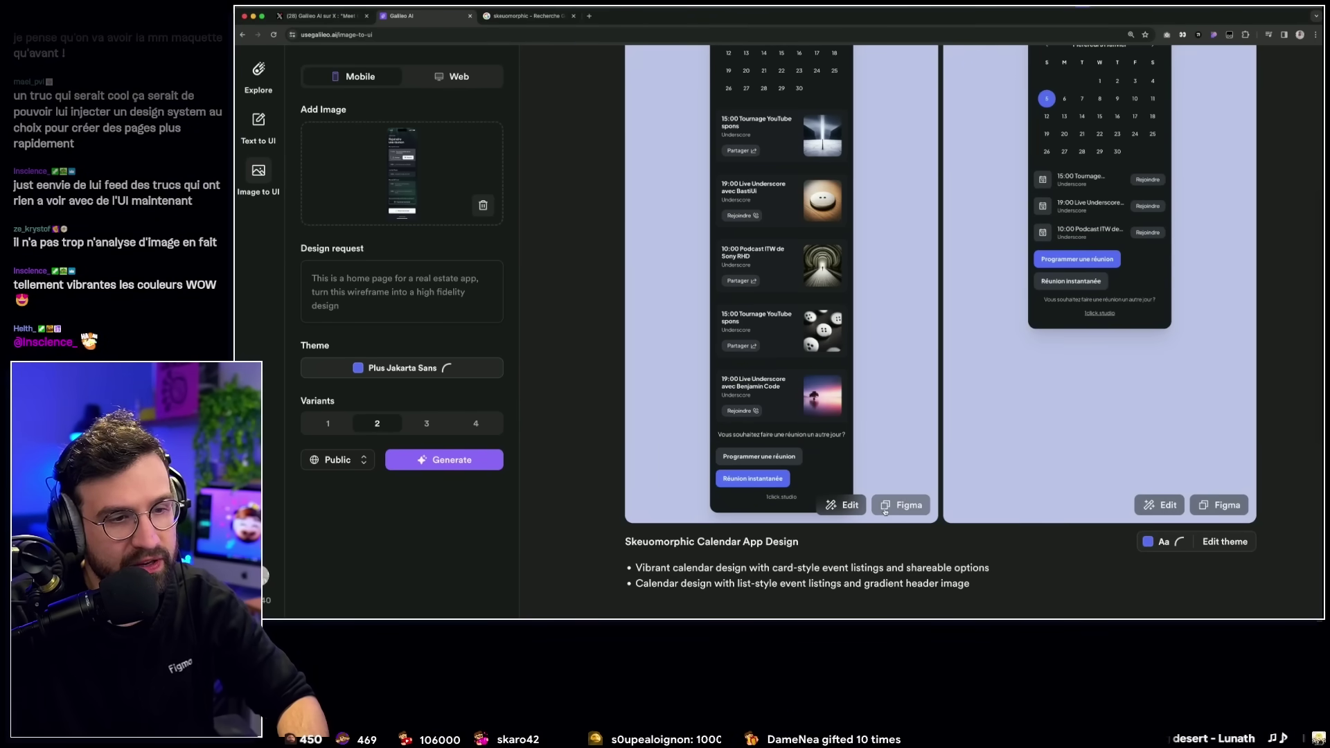
pyautogui.click(884, 511)
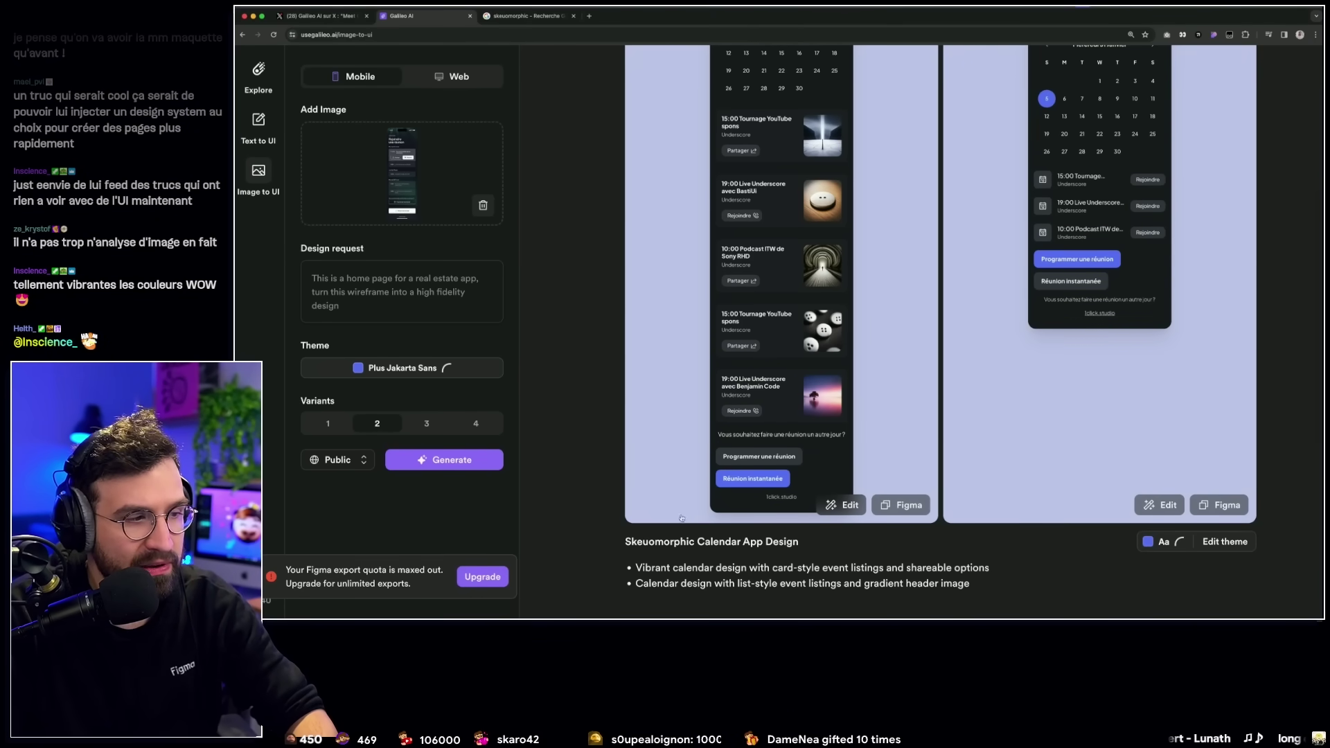
pyautogui.hotkey('ctrl', 'Right')
# Open the Untitled file and drill into the Why use Agrishare block's nested layers.
pyautogui.click(393, 19)
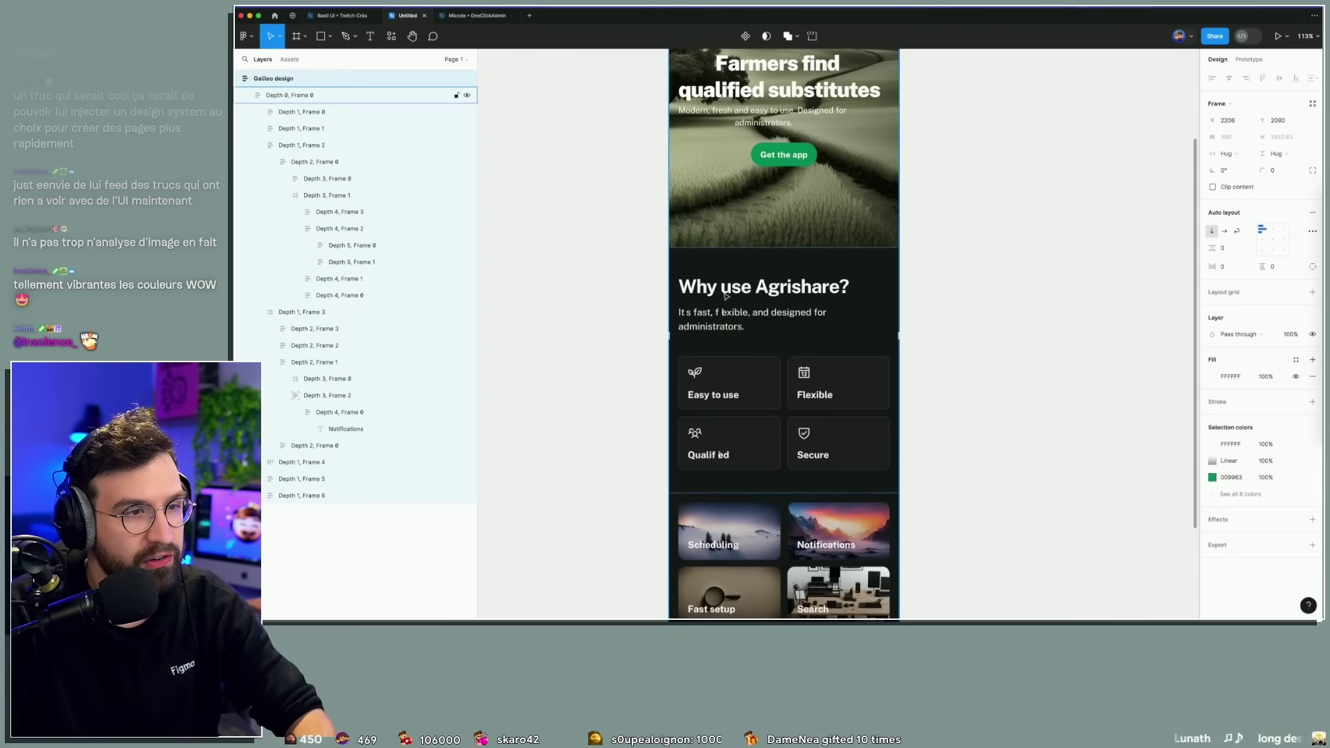
pyautogui.doubleClick(706, 317)
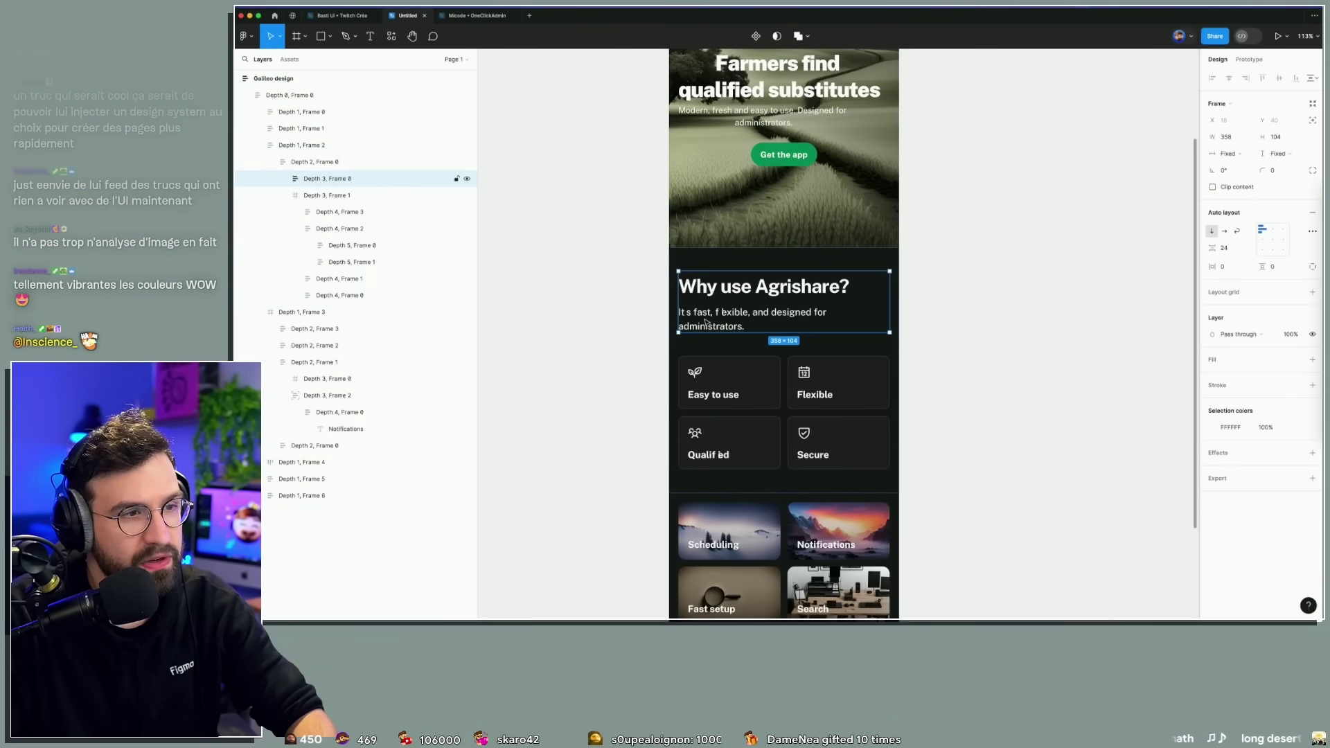
pyautogui.doubleClick(706, 317)
pyautogui.doubleClick(706, 318)
pyautogui.click(765, 314)
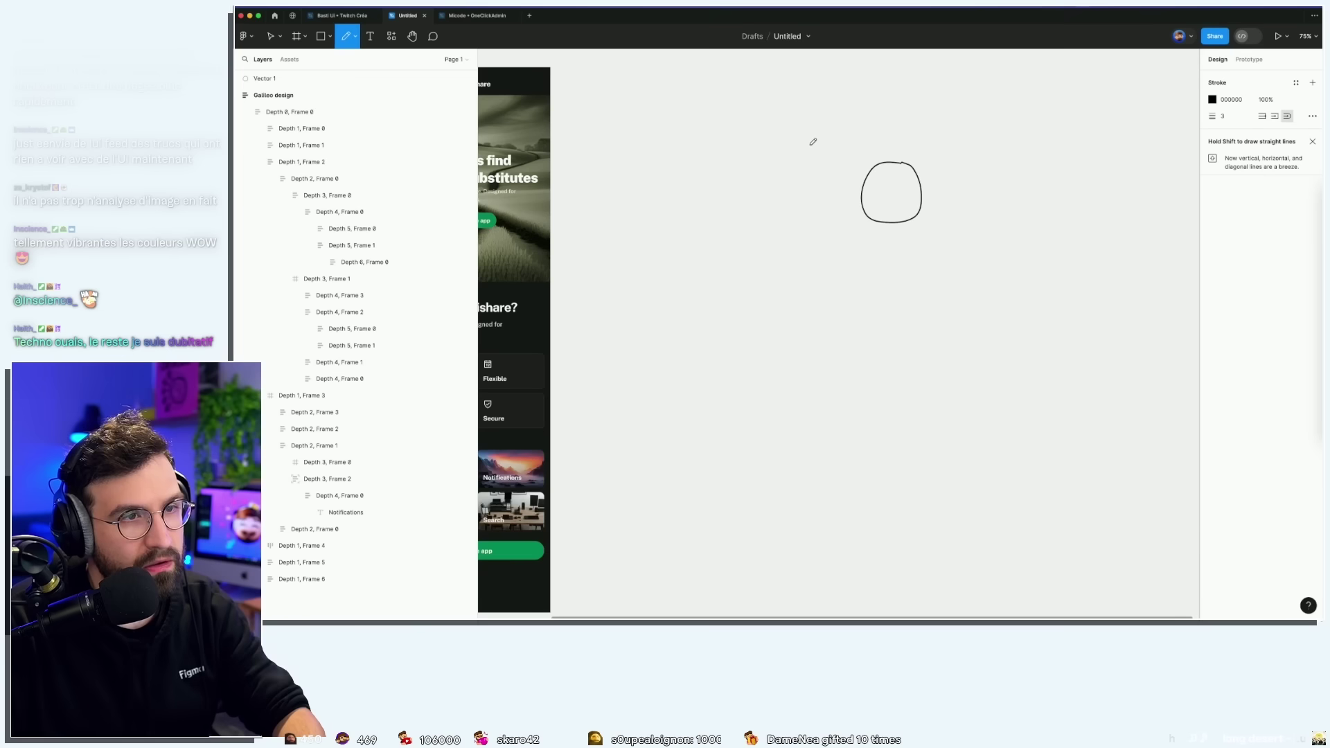
# Sketch a tall vertical wireframe line, then marquee-select the whole sketch.
pyautogui.moveTo(803, 130); pyautogui.dragTo(807, 420)
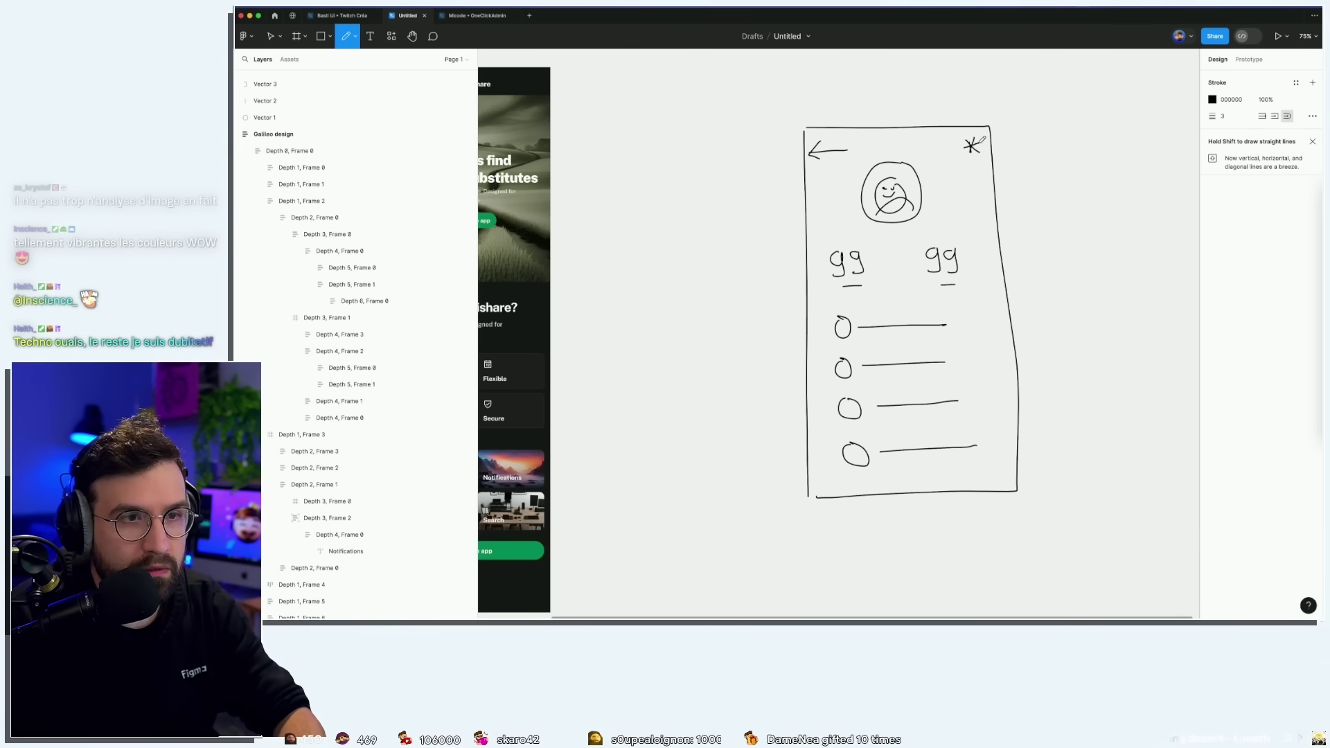
pyautogui.press('v')
pyautogui.moveTo(769, 104)
pyautogui.mouseDown()
pyautogui.moveTo(1013, 434)
pyautogui.moveTo(1037, 522)
pyautogui.mouseUp()
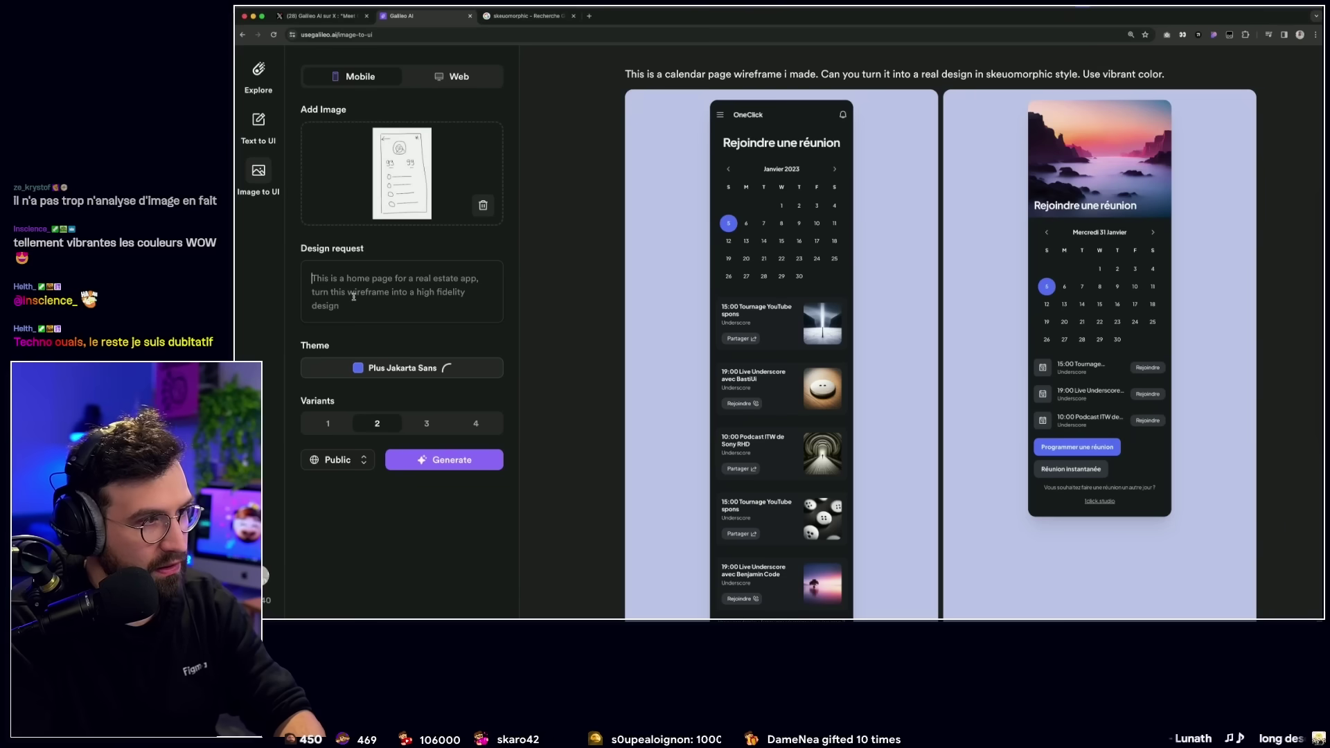
# Describe the account page with two big numbers: dating-app matches on the left, dates on the right.
pyautogui.write('THI')
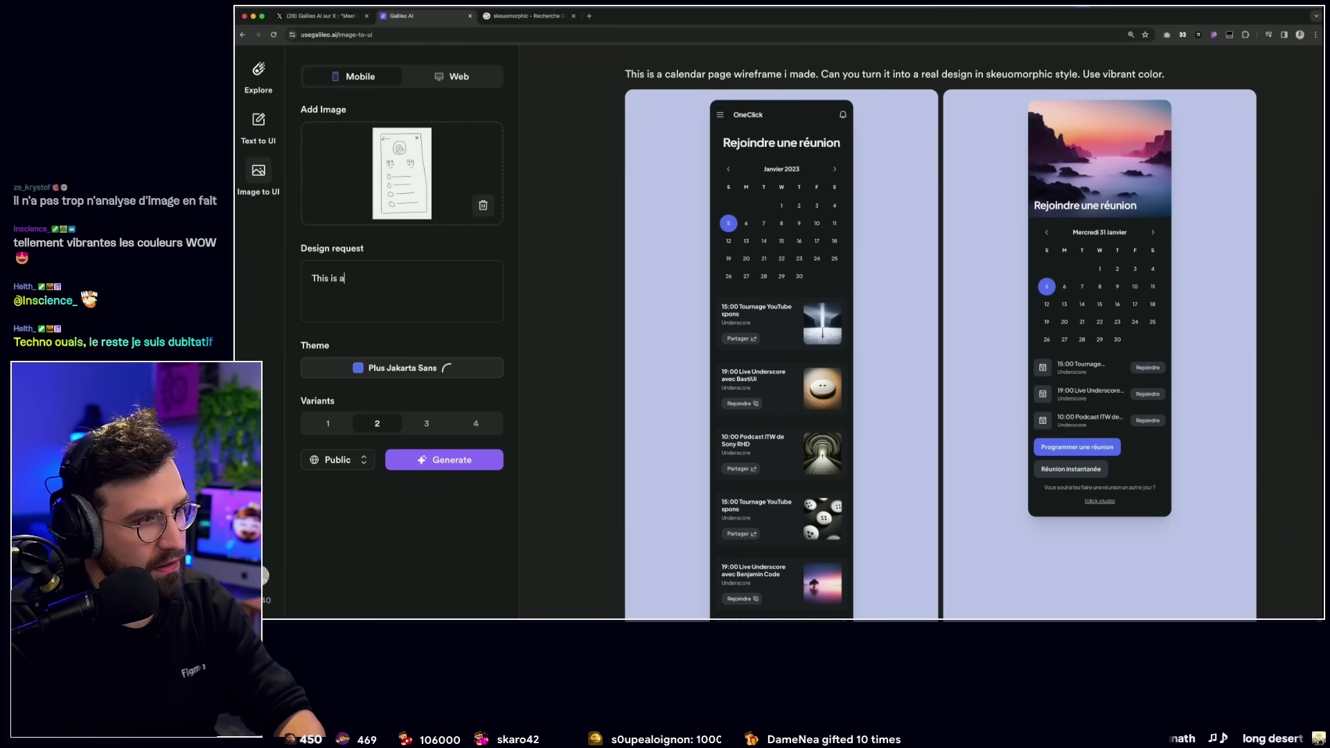
pyautogui.write('unt page of')
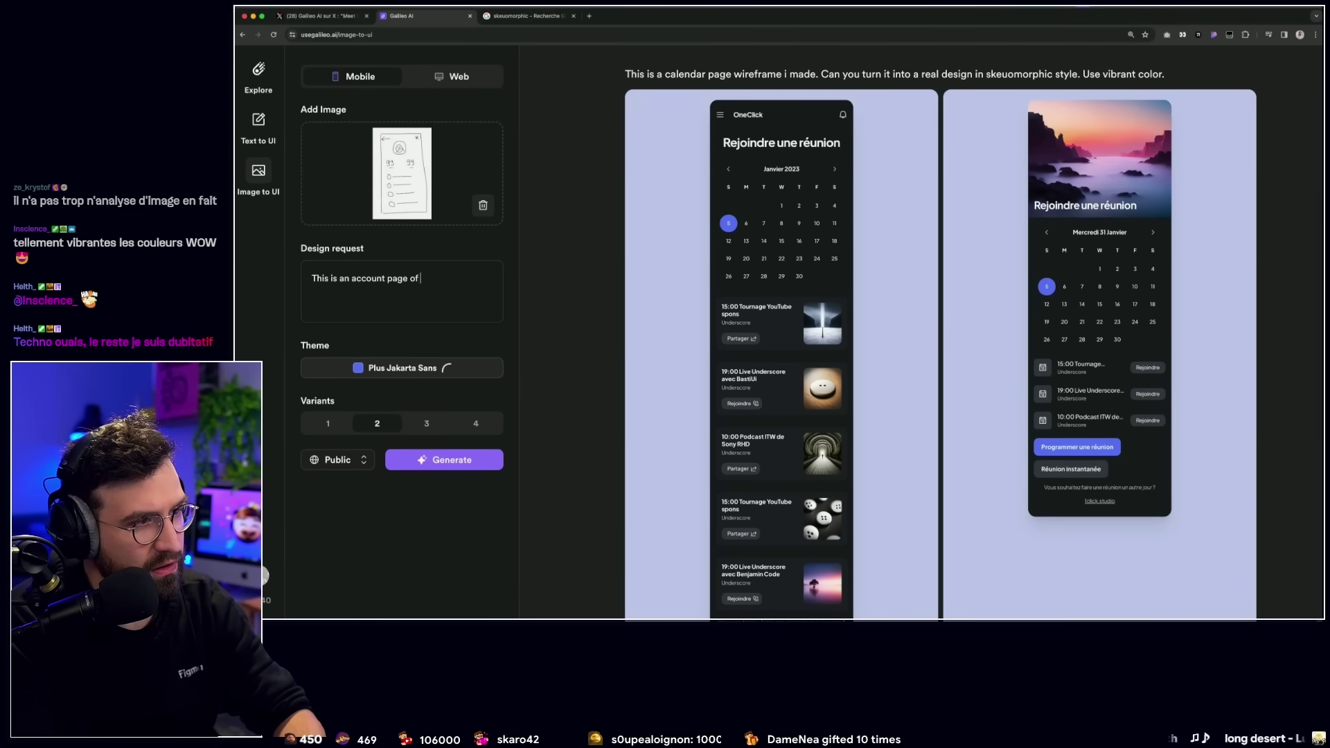
pyautogui.write('pp. You h')
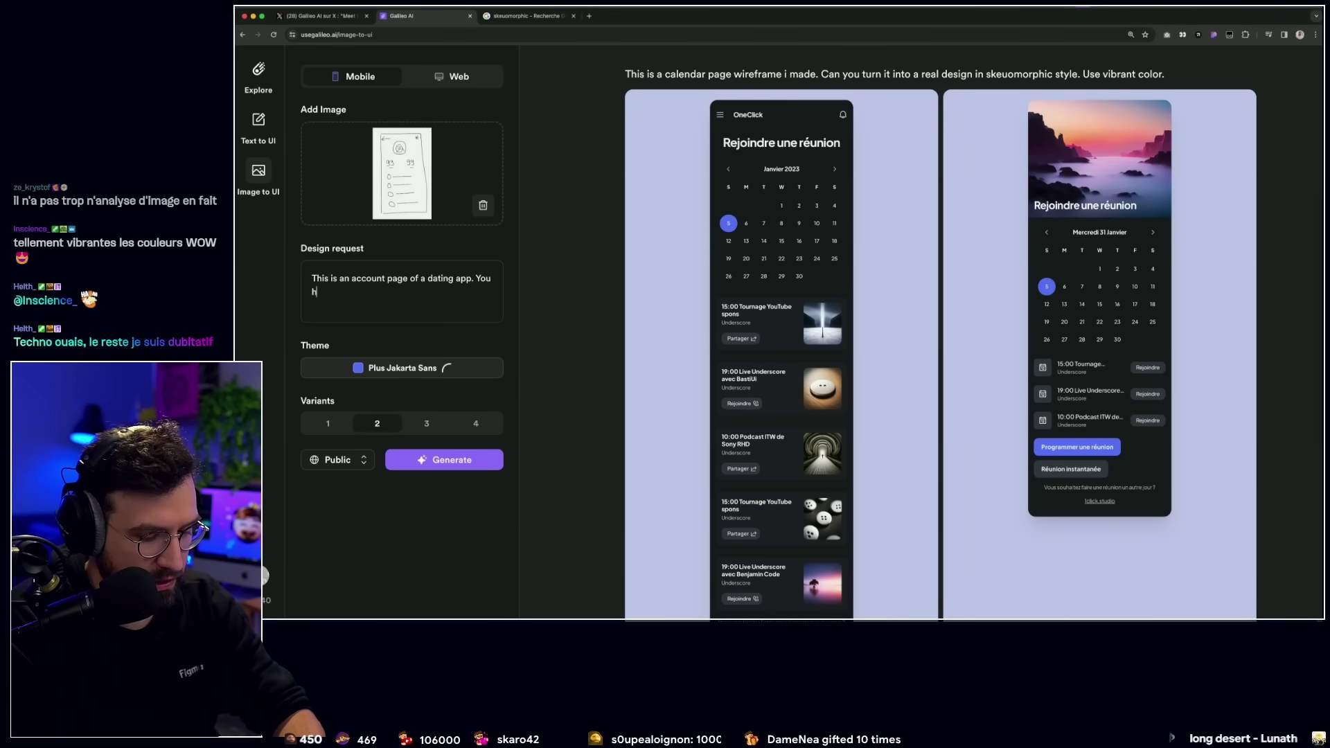
pyautogui.write('ave a big round profil picture with a photo of a')
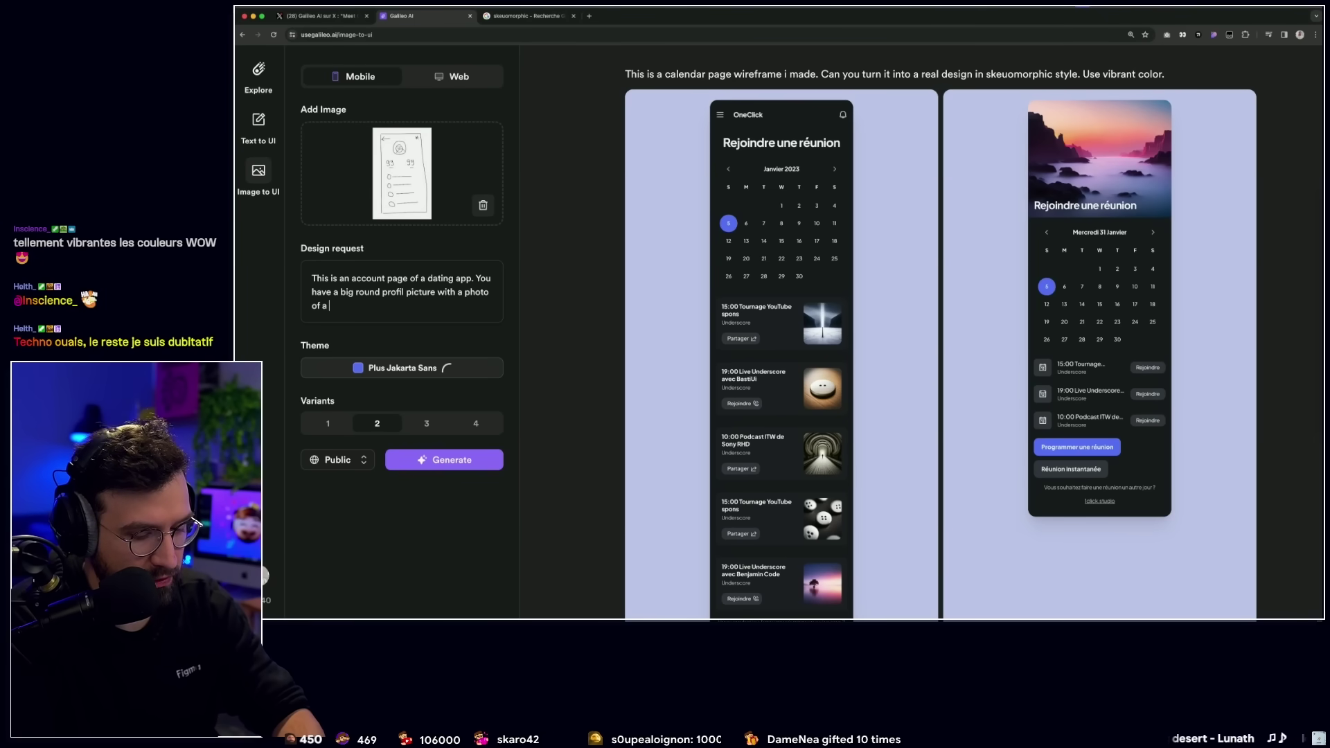
pyautogui.write('girl. Top left is a back')
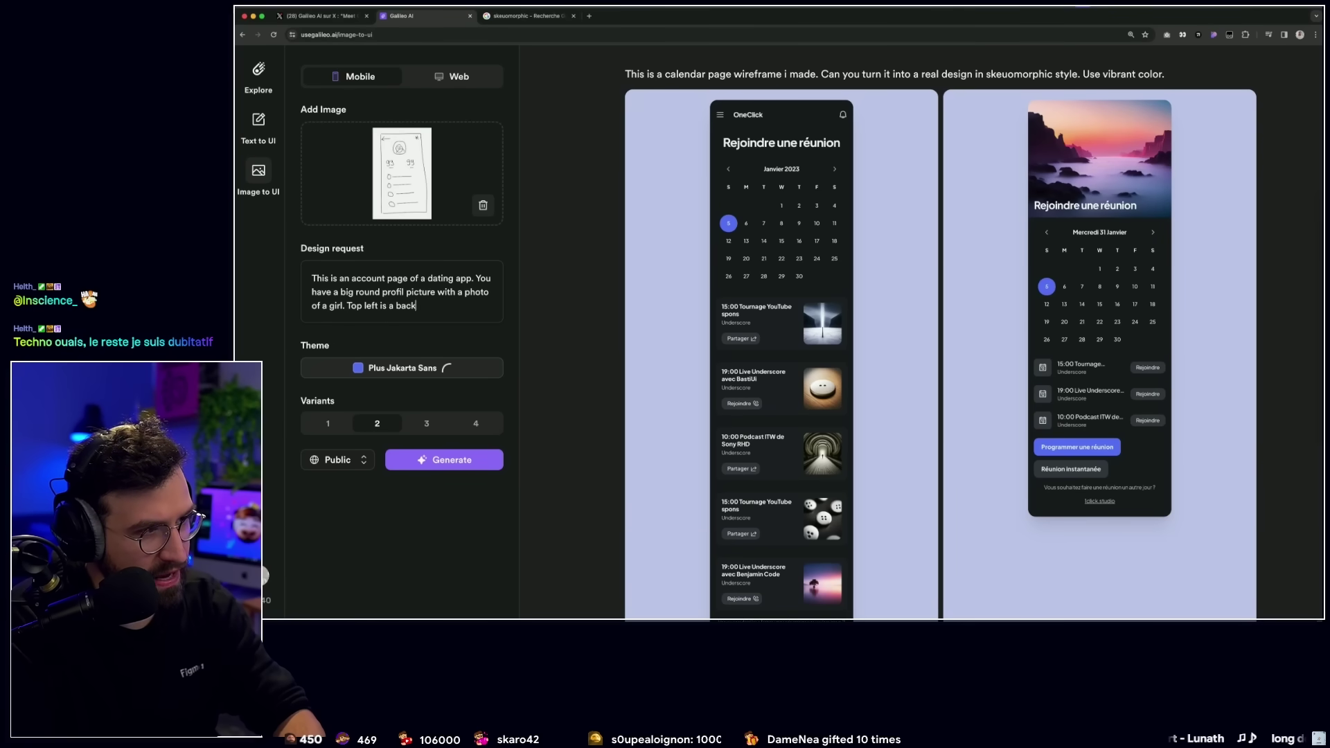
pyautogui.write('p right is ')
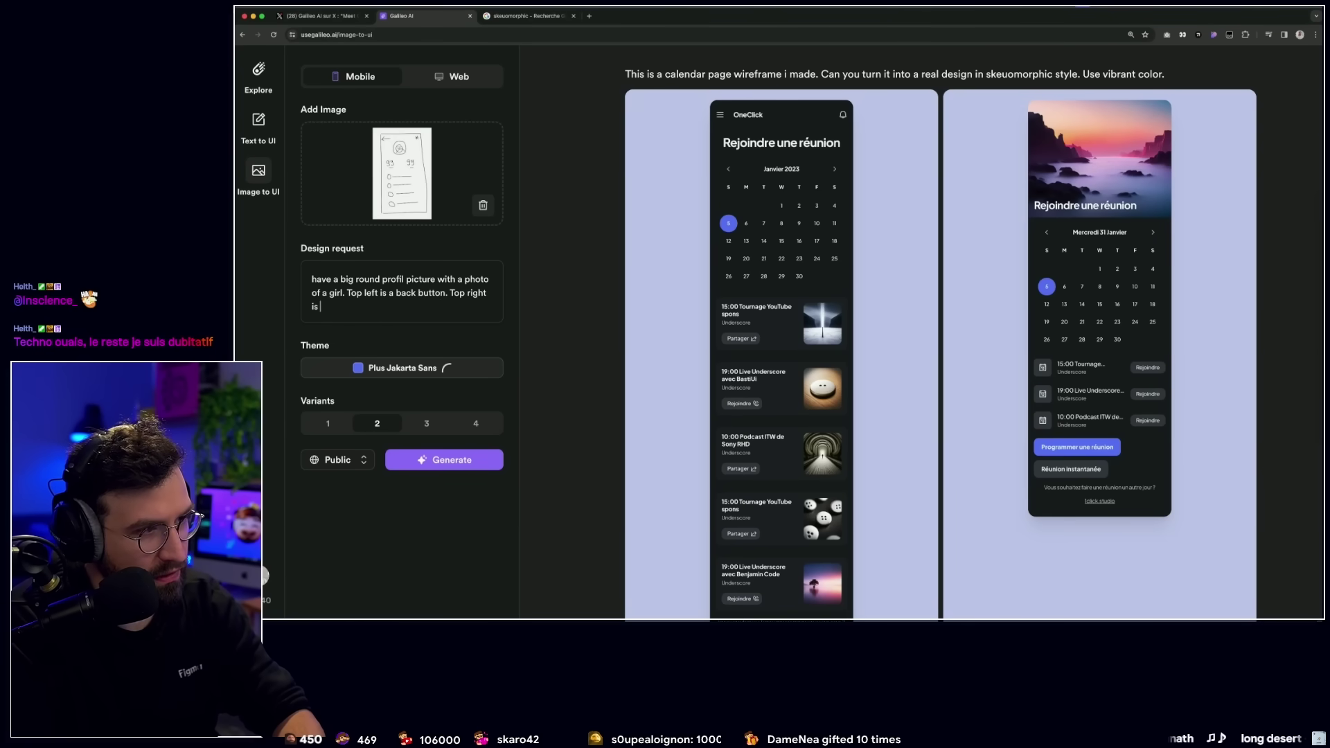
pyautogui.write('button.')
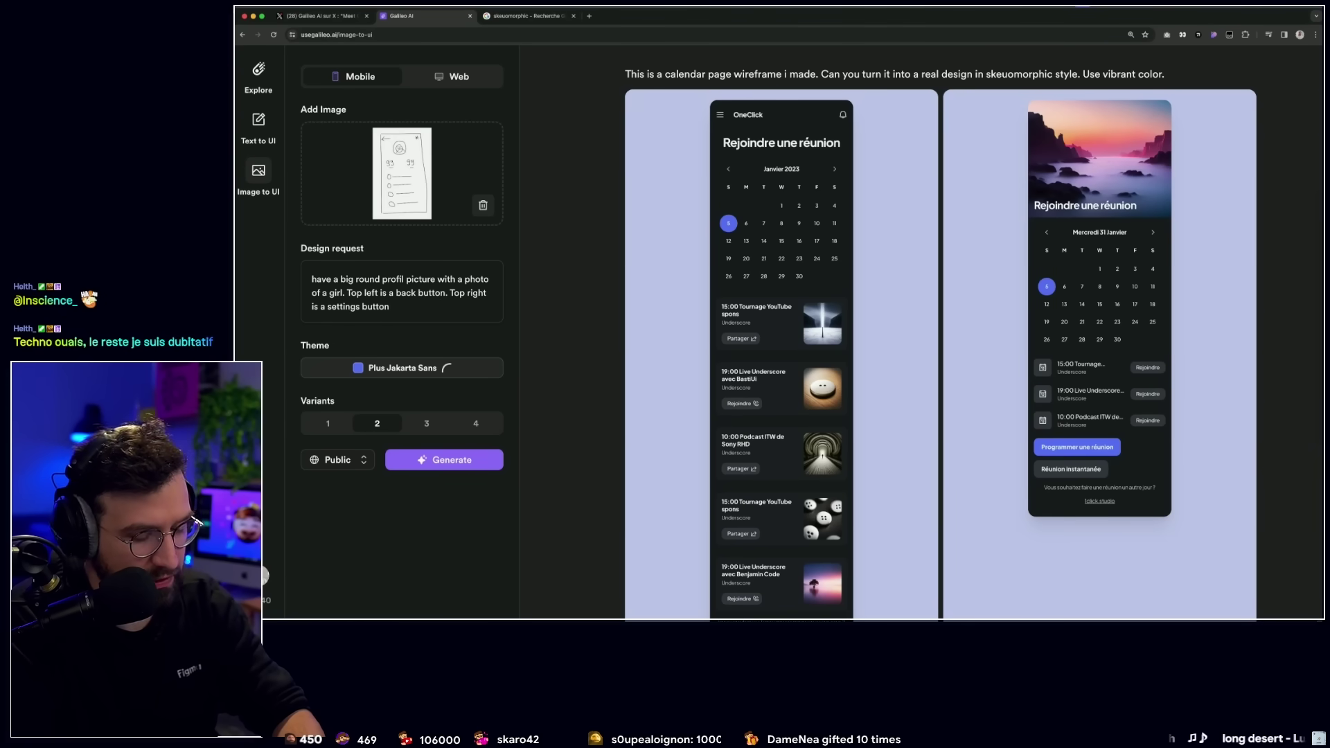
pyautogui.press('Return')
pyautogui.write('You have 2 big number')
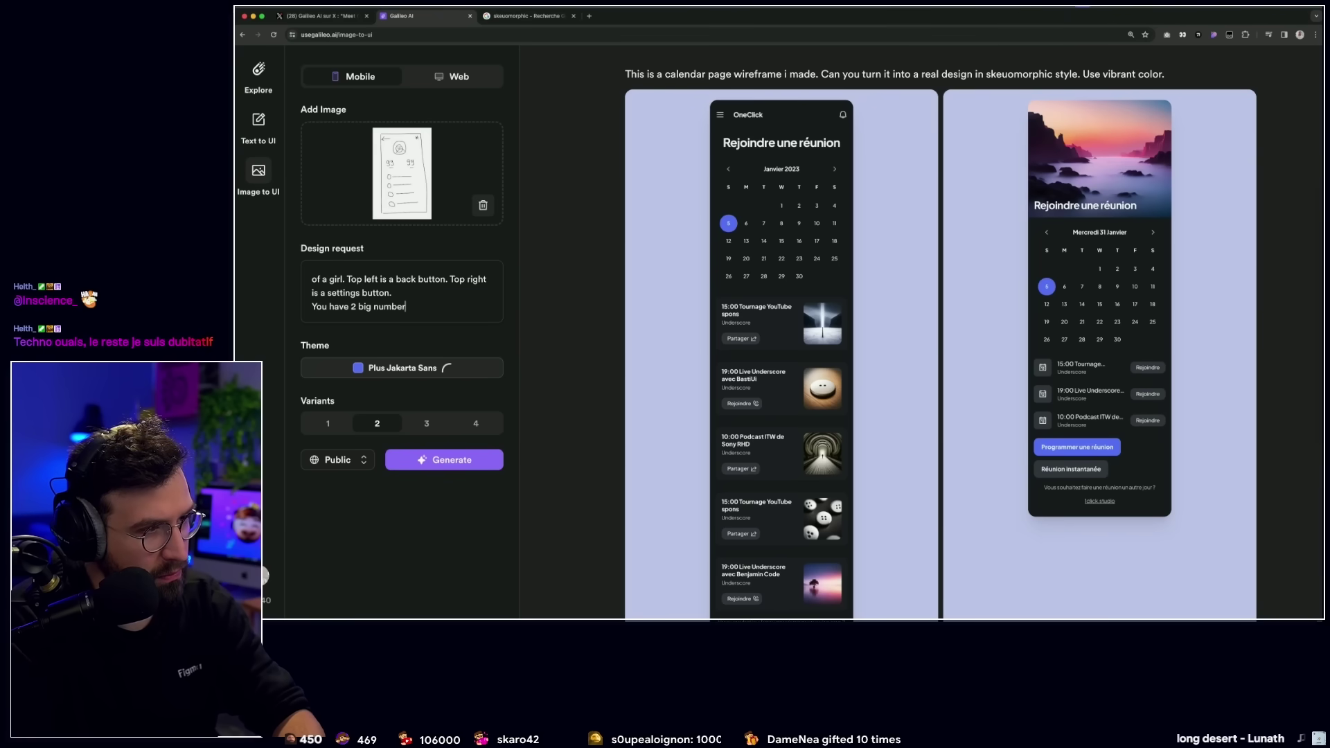
pyautogui.write('s.')
pyautogui.press('Return')
pyautogui.write('Left one is the ')
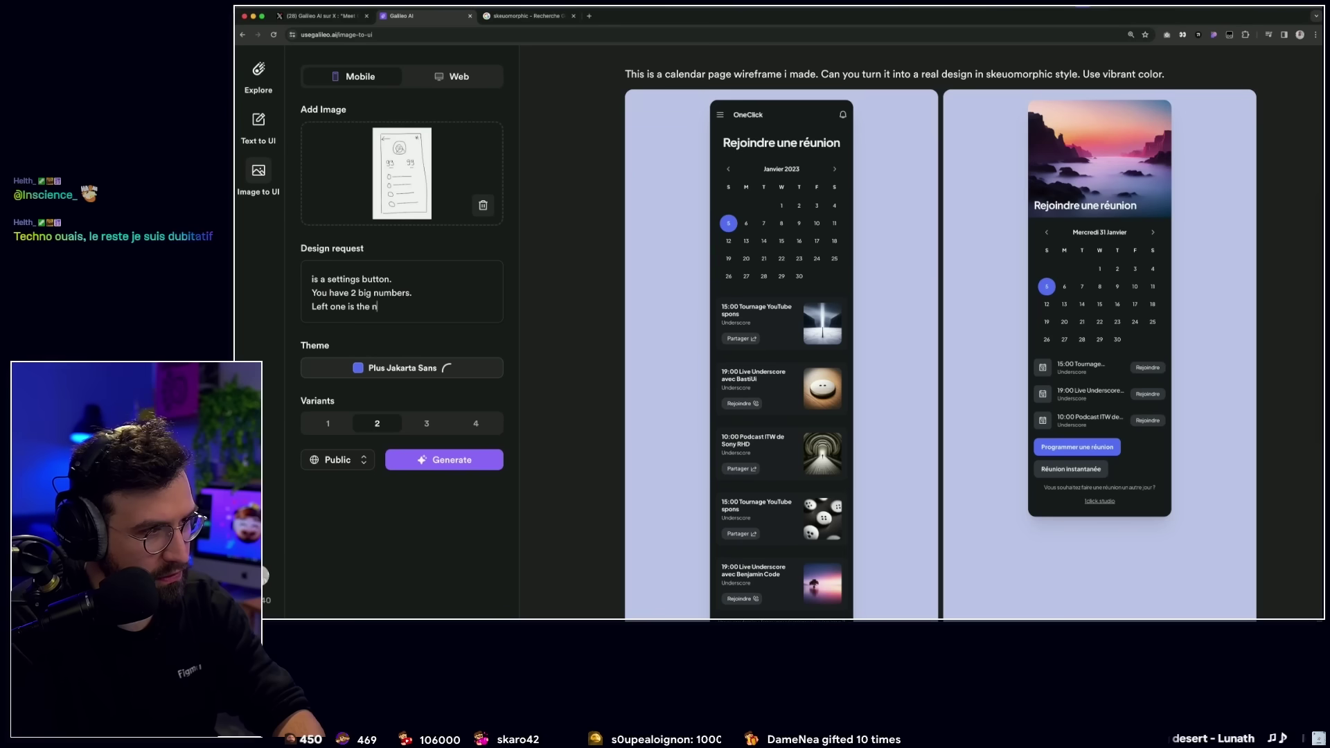
pyautogui.write('number of match')
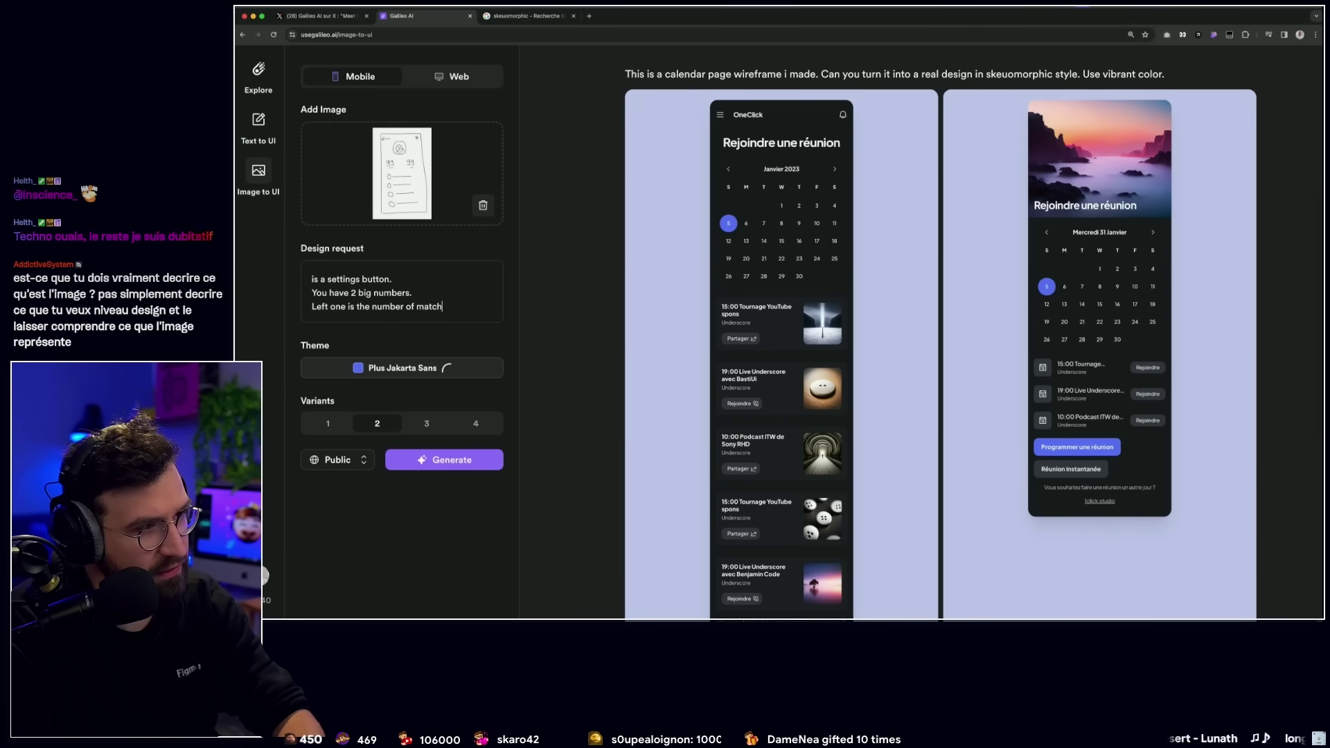
pyautogui.write(' with other people on')
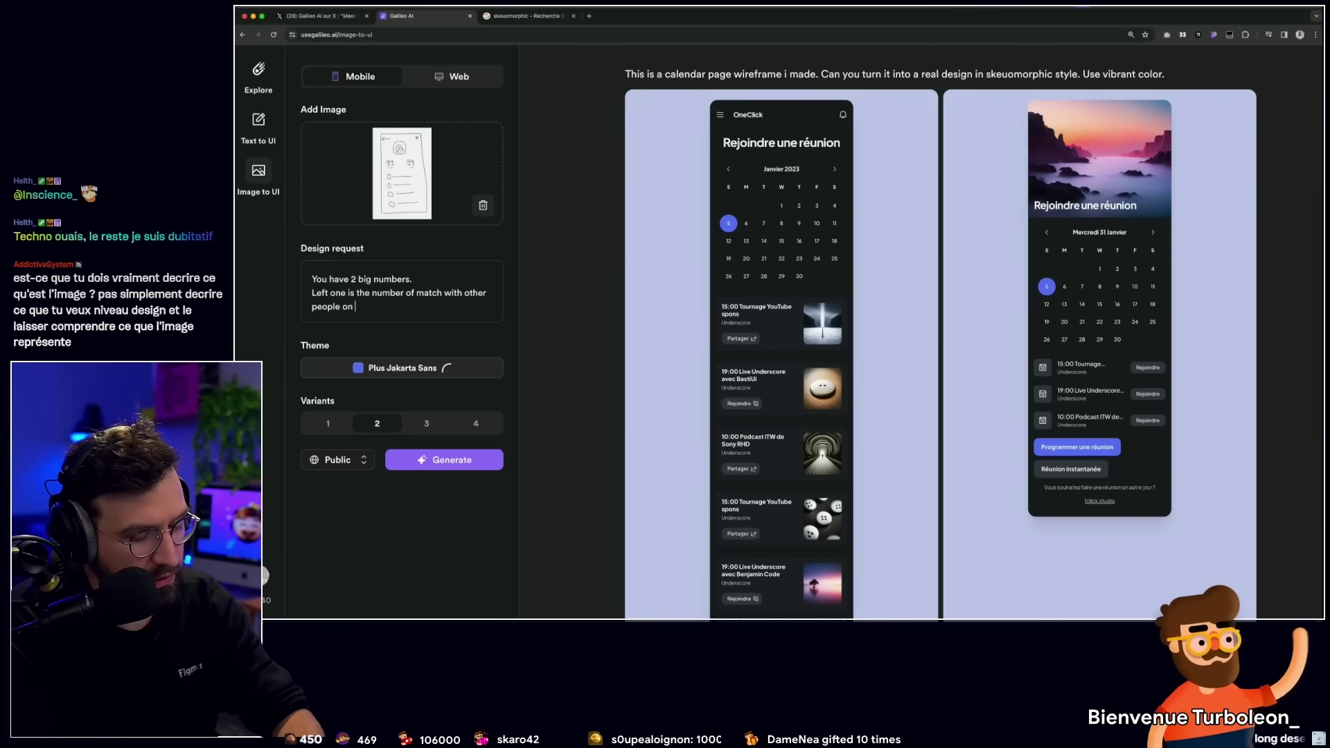
pyautogui.write(' the dating ap')
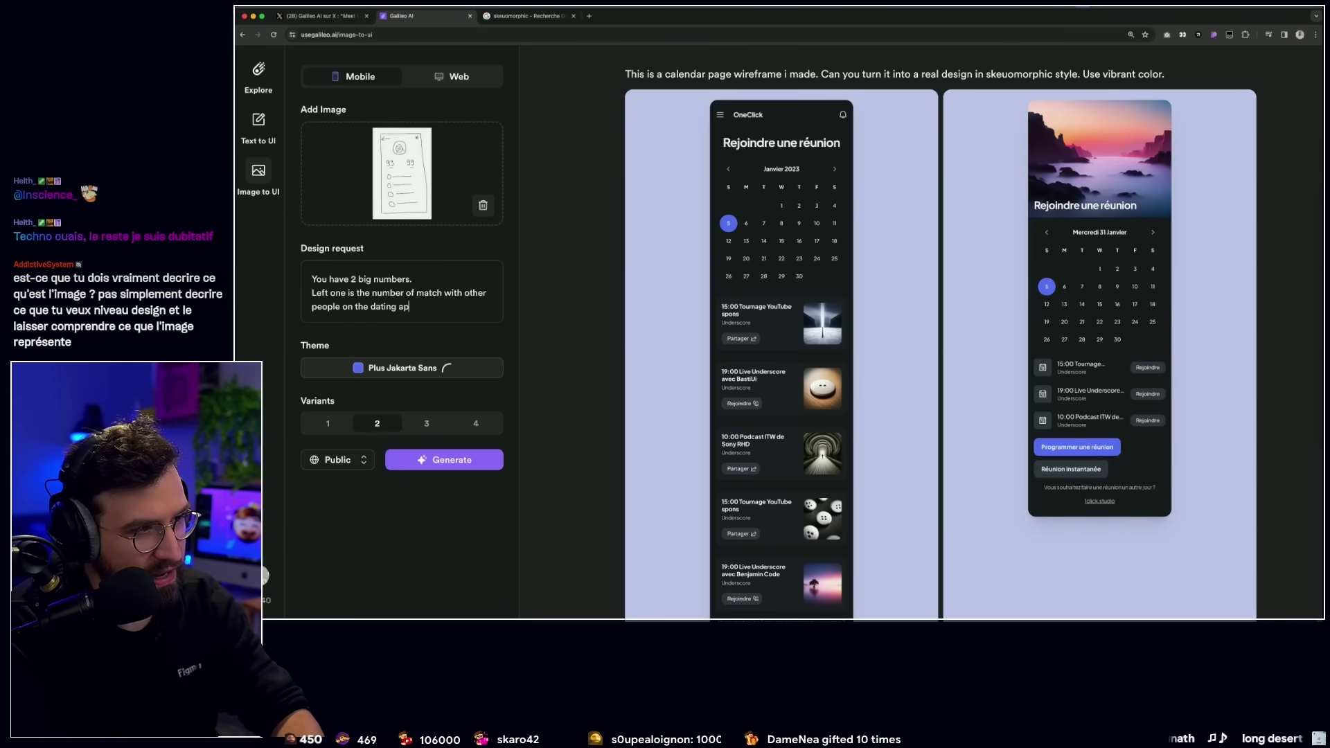
pyautogui.write('p.')
pyautogui.press('Return')
pyautogui.write('Right one is the number of d')
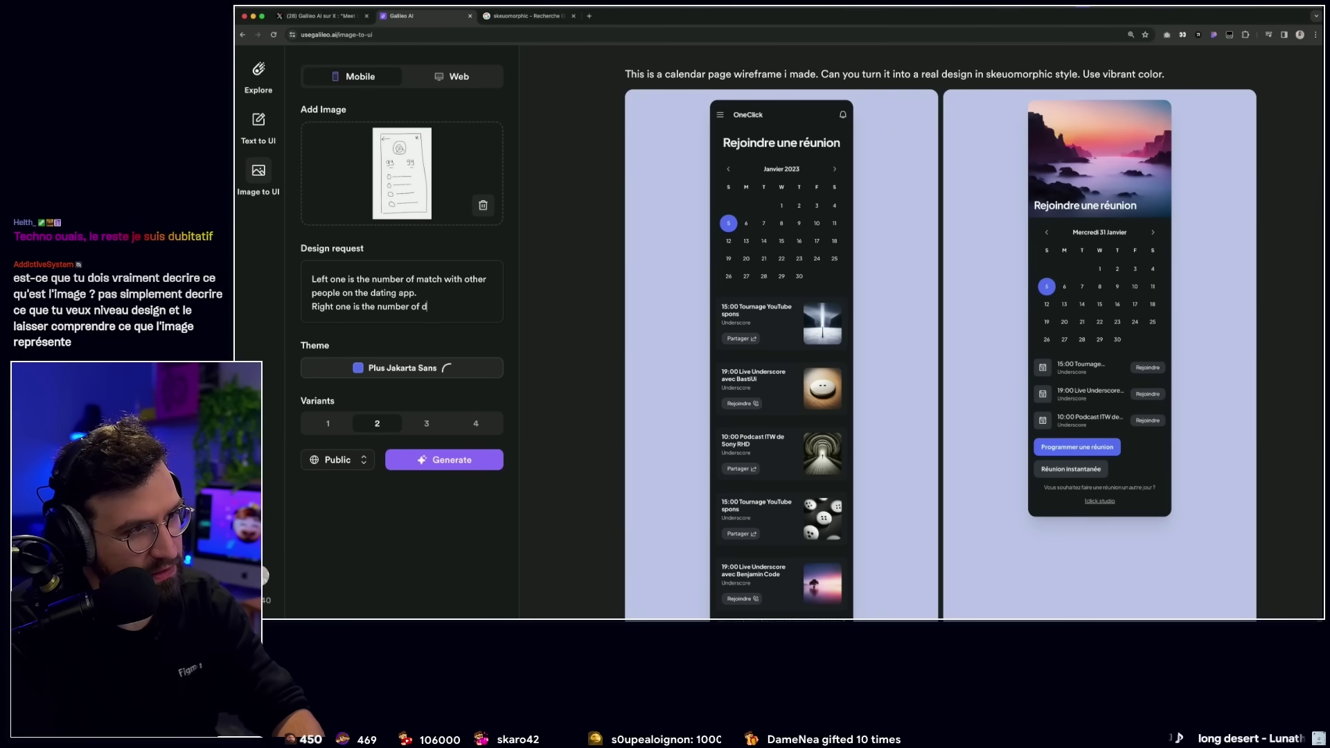
pyautogui.write('people on the dating ap')
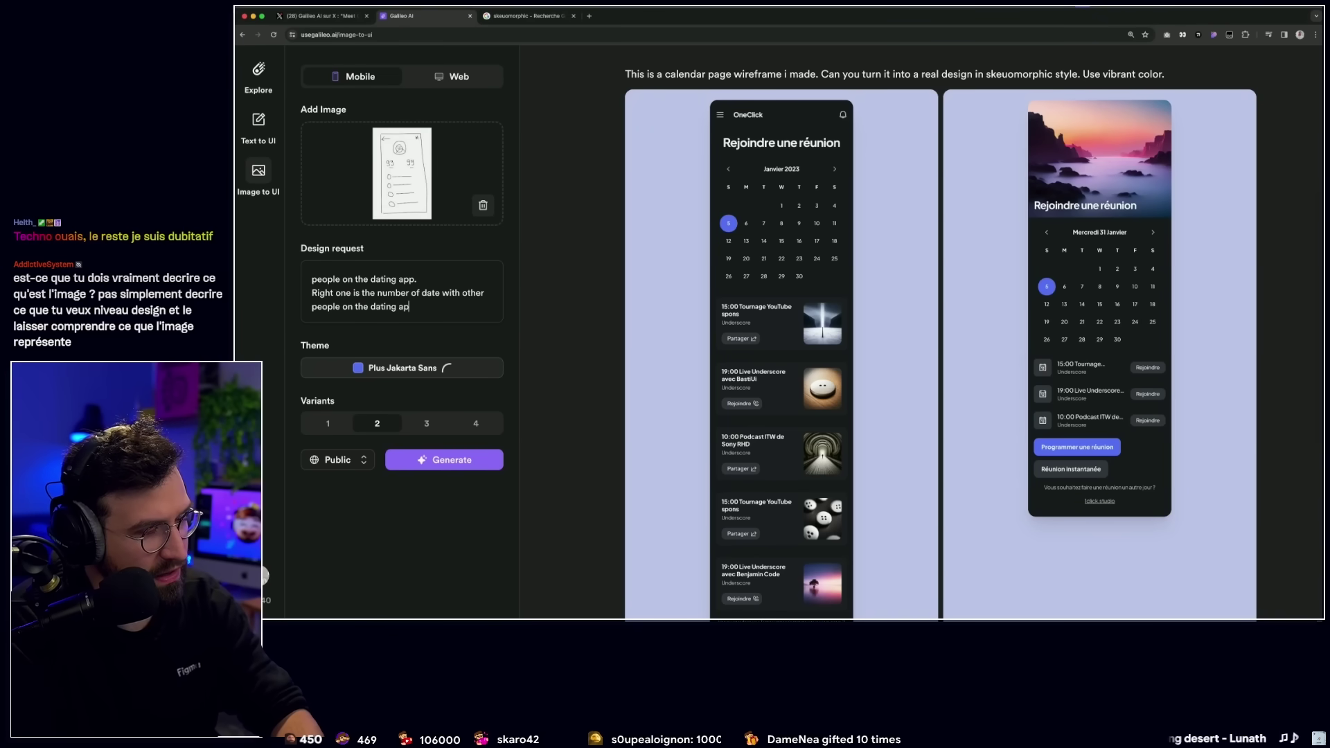
pyautogui.write('.')
pyautogui.press('Return')
# List the menu items below: My account, Notification, Localisation and Favorite.
pyautogui.write('After that you have')
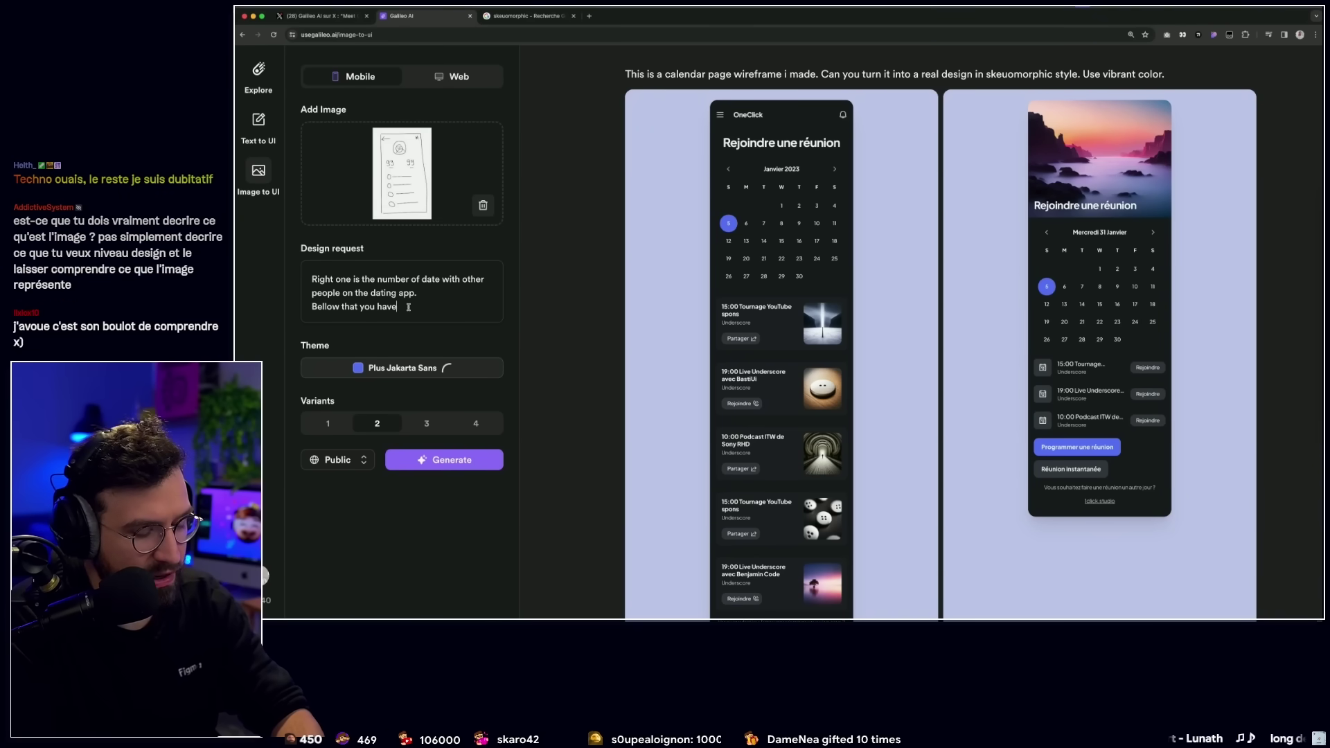
pyautogui.write('u :')
pyautogui.press('Return')
pyautogui.write('- My account')
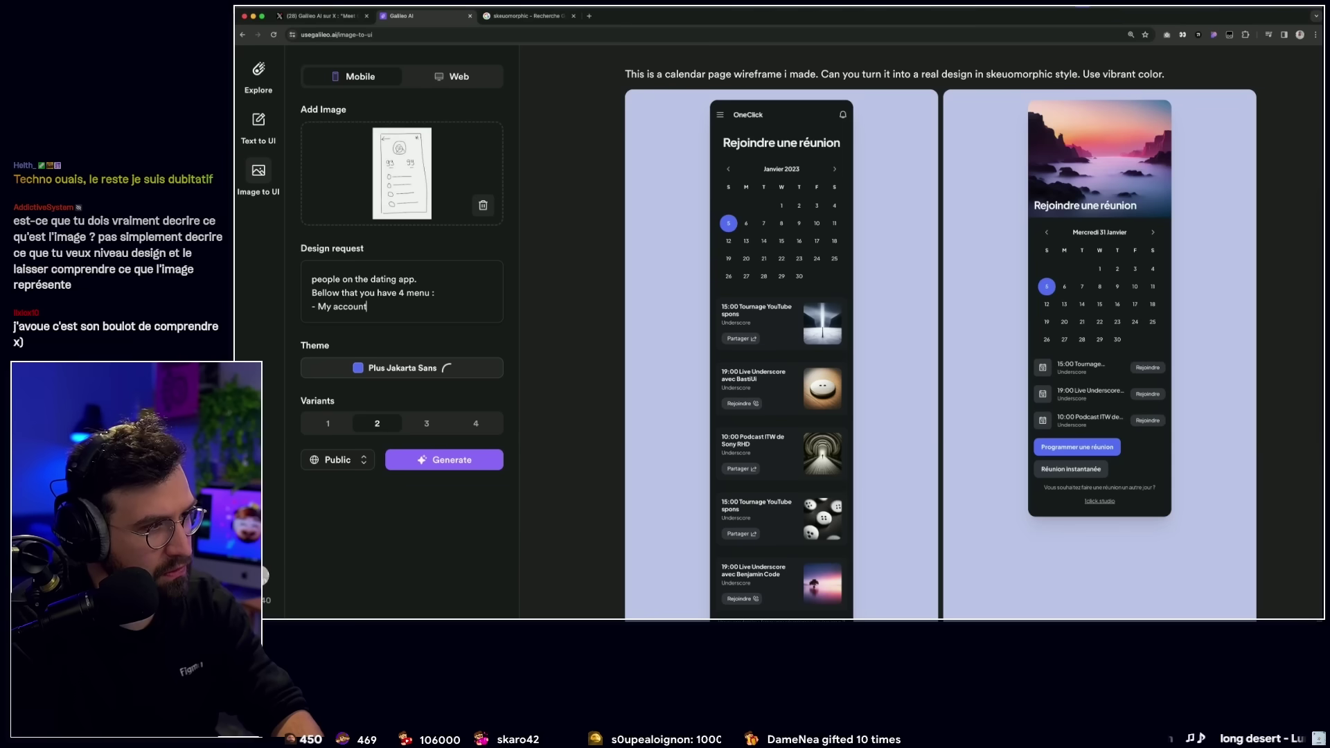
pyautogui.press('Return')
pyautogui.write('- Notification')
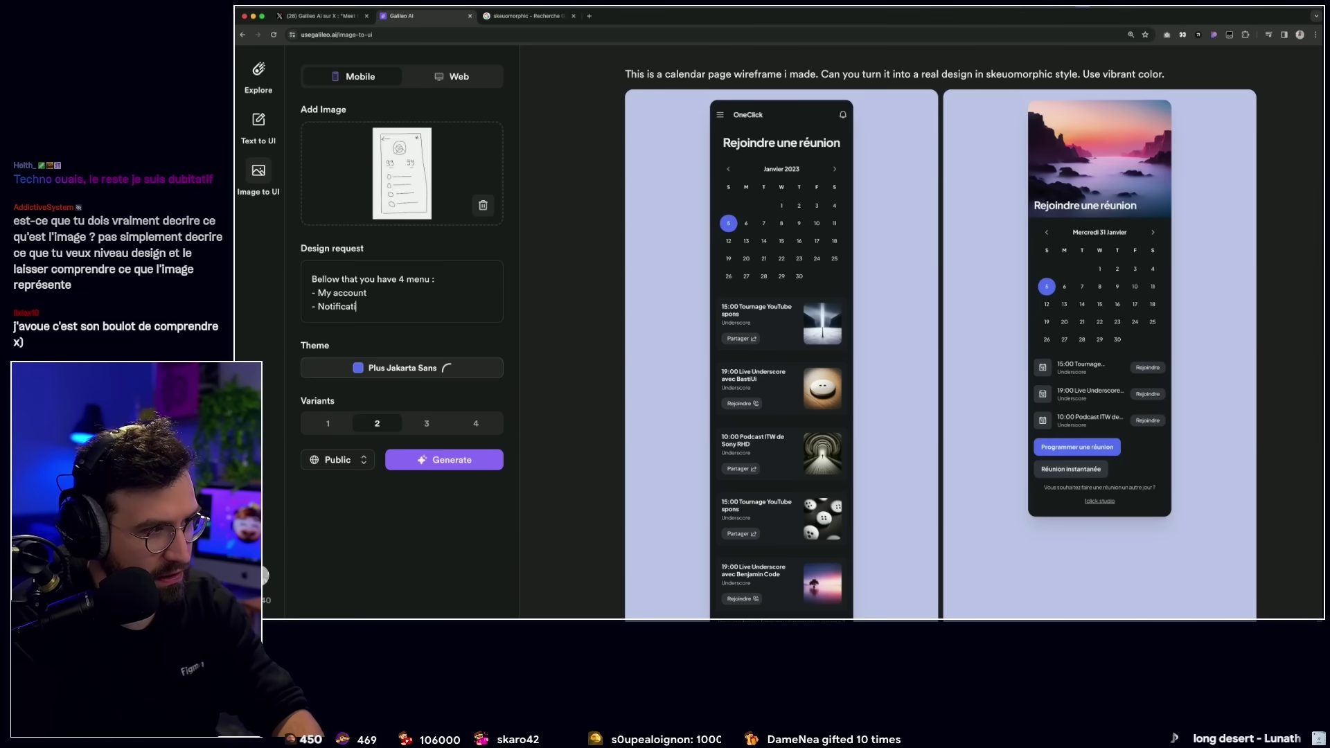
pyautogui.press('Return')
pyautogui.write('- Localisatio')
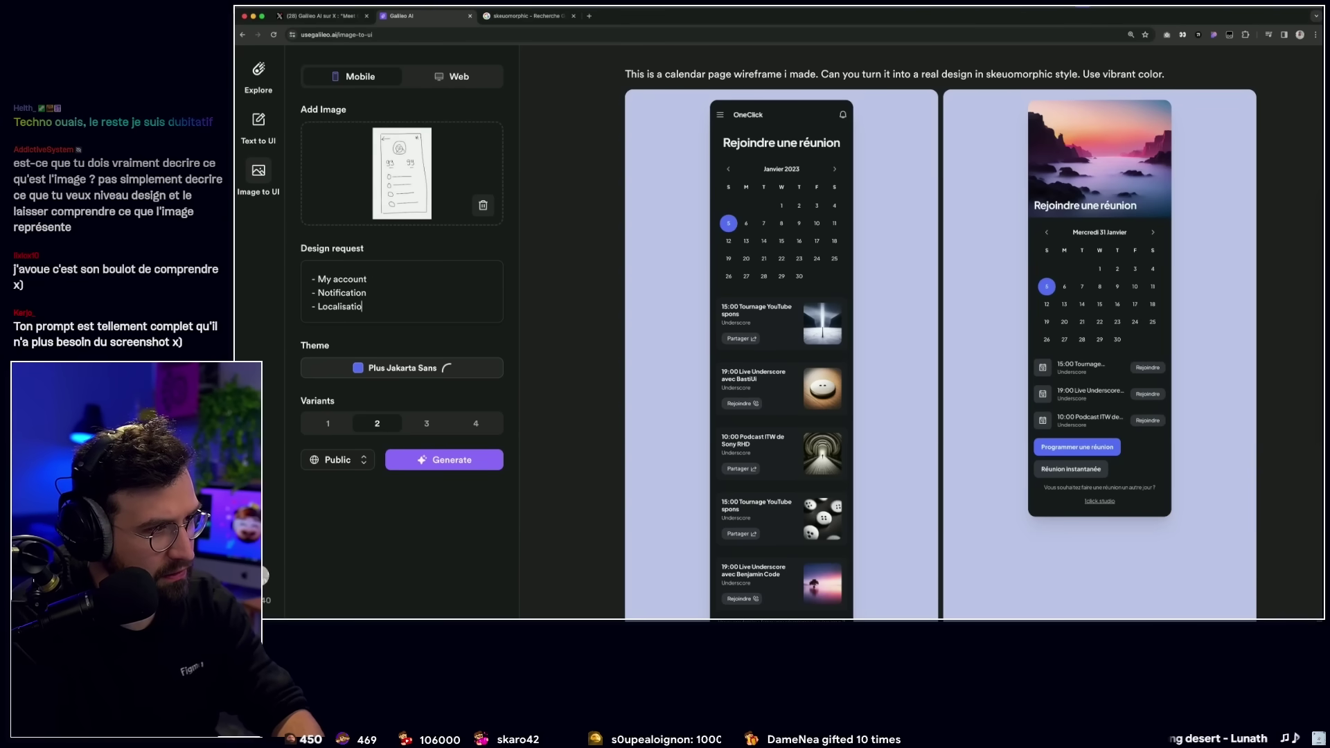
pyautogui.write('n')
pyautogui.press('Return')
pyautogui.write('- Favorite')
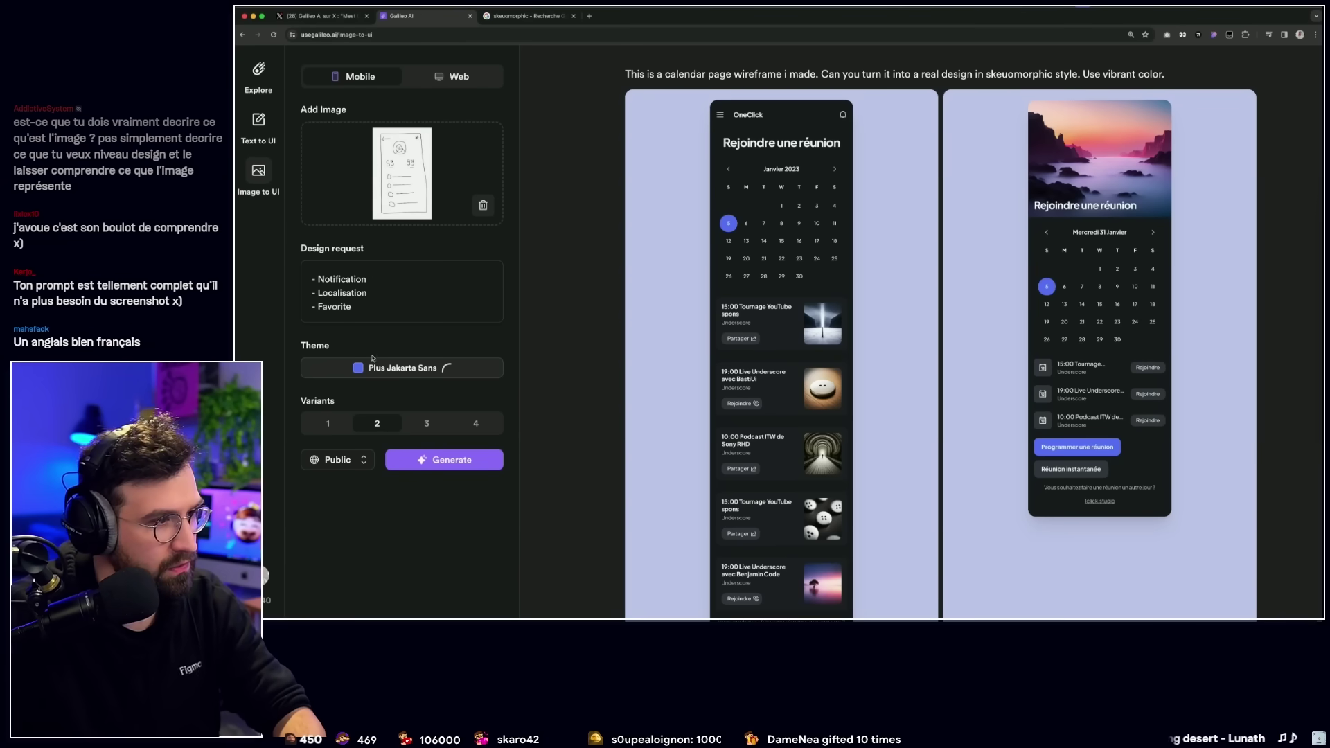
# Set a custom pink theme colour #fa5f7f, request 4 variants, and generate the designs.
pyautogui.click(402, 367)
pyautogui.click(478, 202)
pyautogui.moveTo(442, 347); pyautogui.dragTo(363, 347)
pyautogui.moveTo(440, 226); pyautogui.dragTo(471, 242)
pyautogui.moveTo(364, 347); pyautogui.dragTo(485, 346)
pyautogui.click(471, 245)
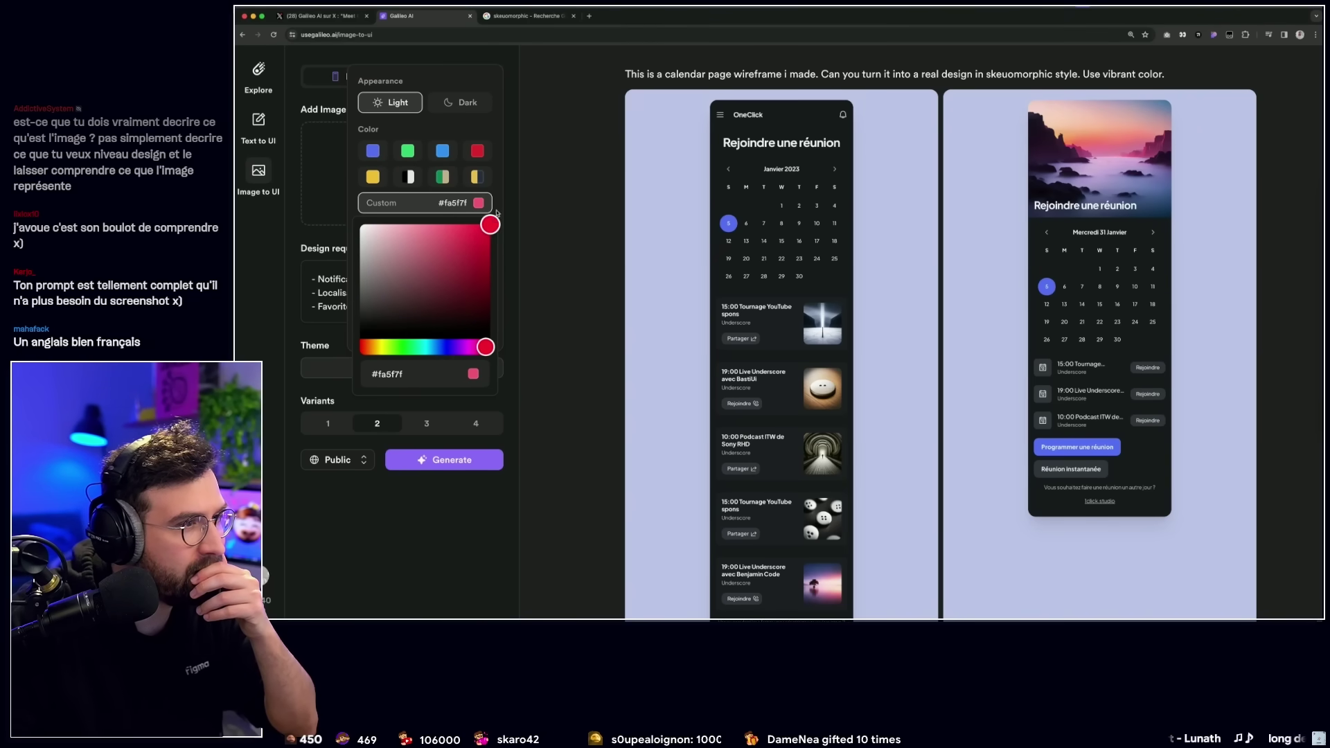
pyautogui.click(478, 203)
pyautogui.click(424, 331)
pyautogui.click(476, 423)
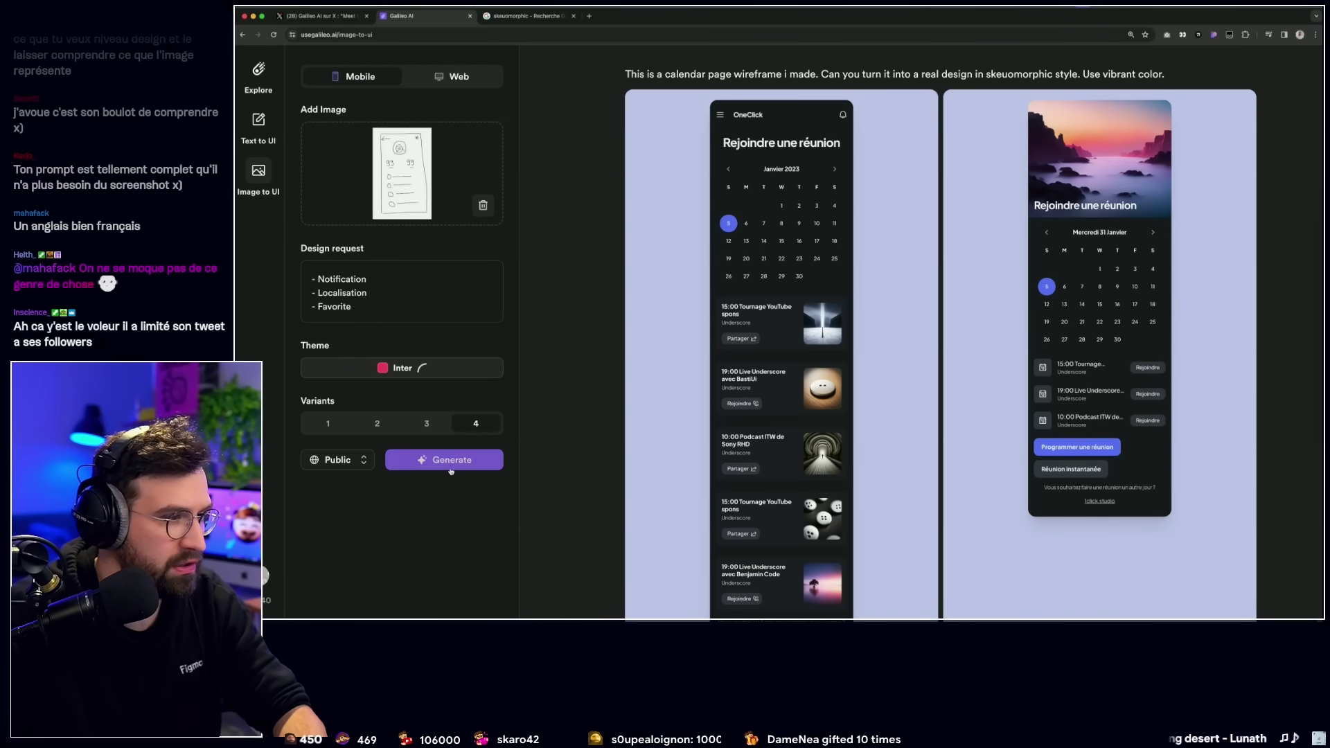
pyautogui.click(450, 460)
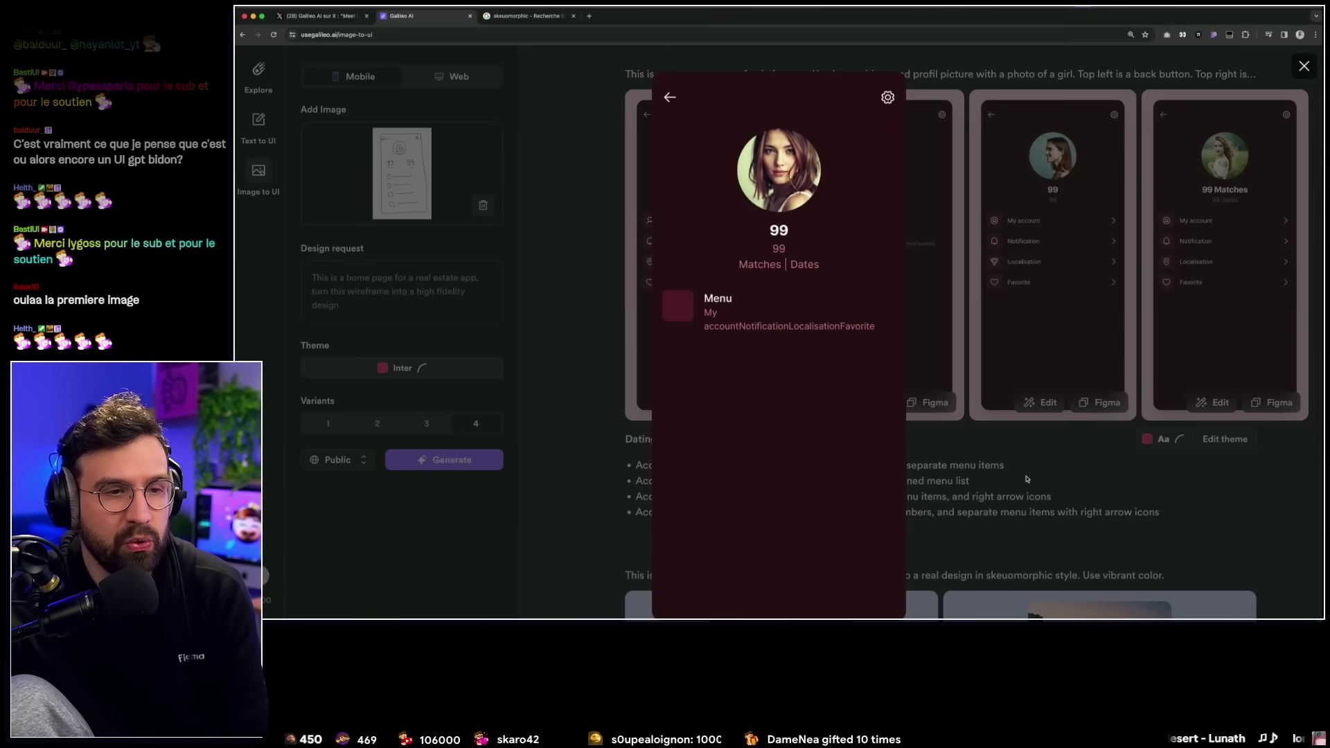
# Compare the third and fourth dating-app variants full size, then close the previews for Text to UI.
pyautogui.click(1027, 479)
pyautogui.click(1011, 285)
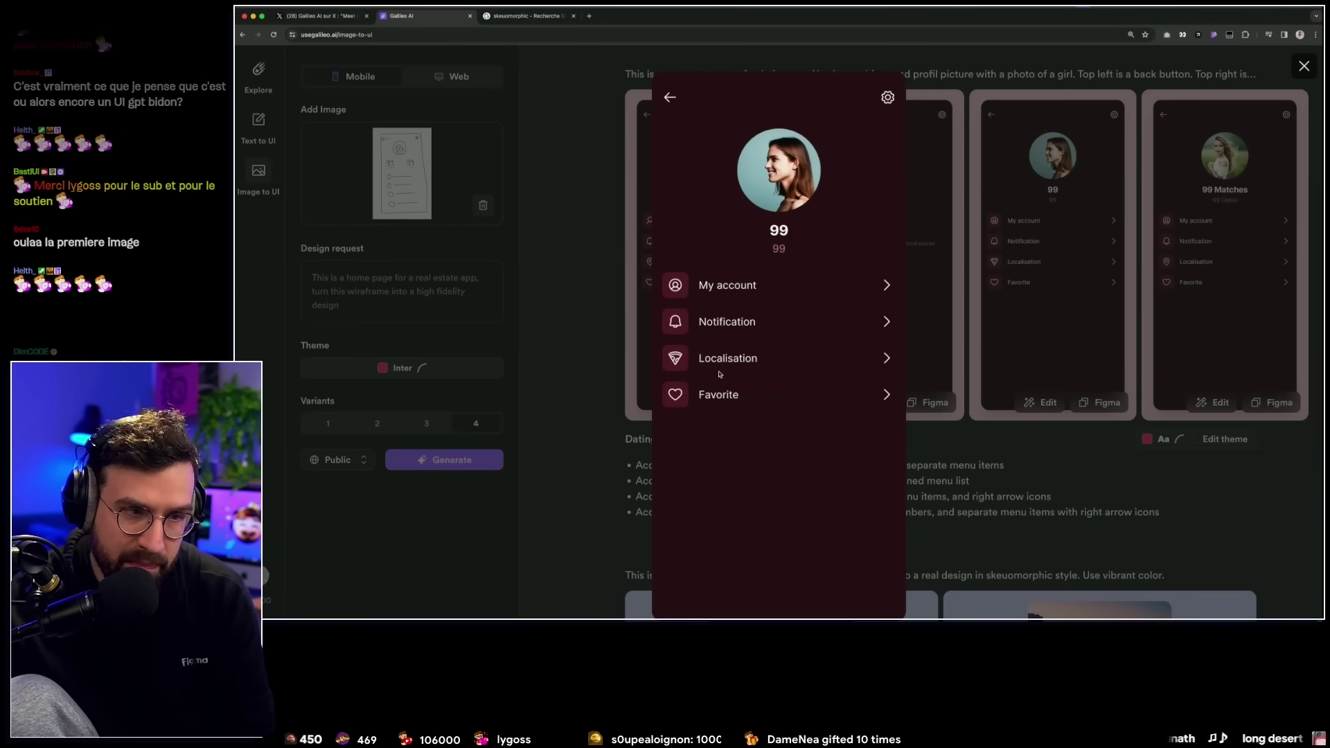
pyautogui.click(1214, 284)
pyautogui.click(1214, 285)
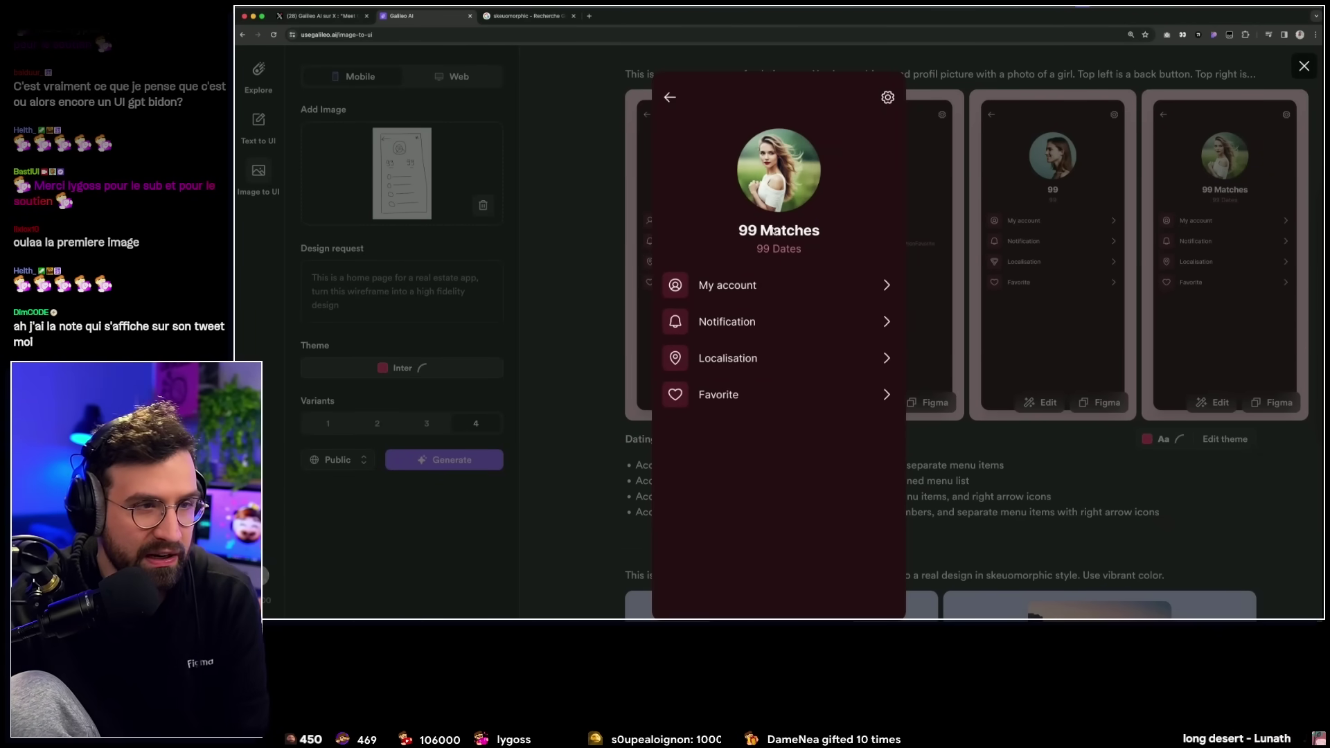
pyautogui.press('Escape')
pyautogui.click(259, 121)
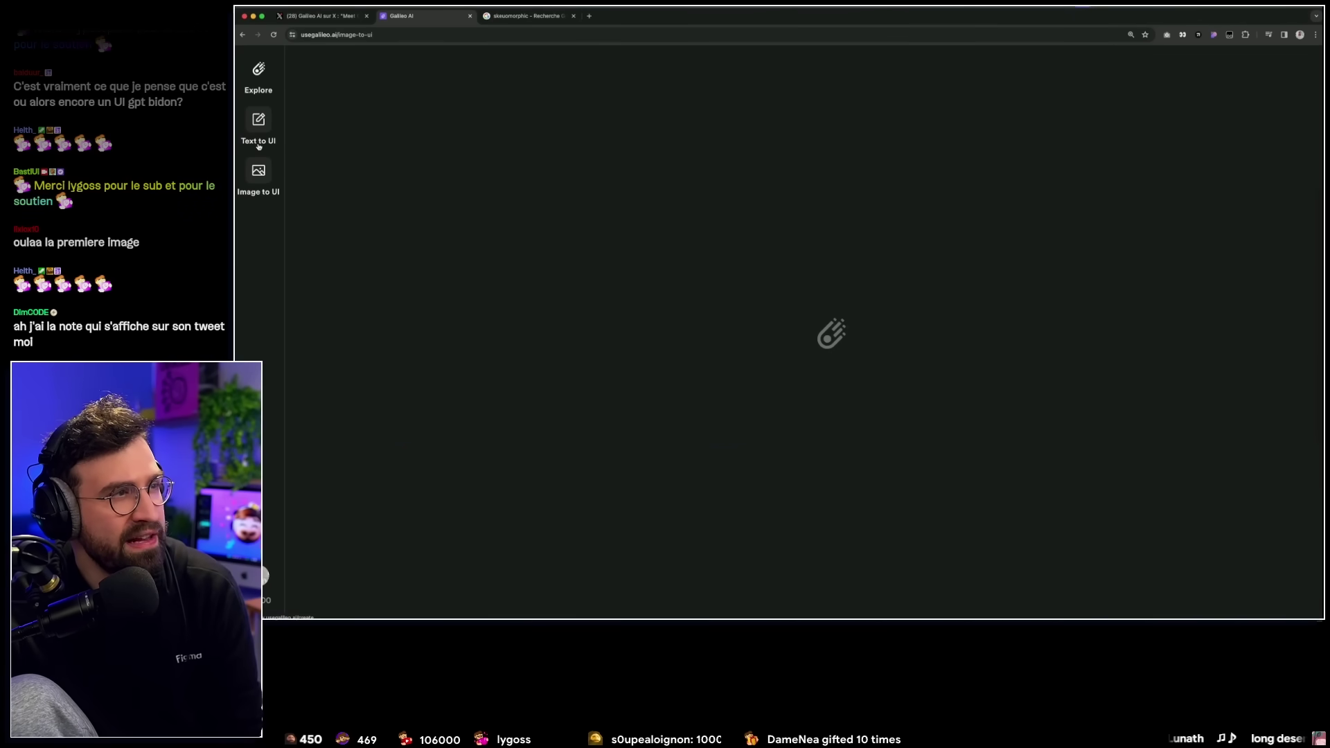
# Scroll the Explore community gallery down to Load more, then return to the skeuomorphic search results.
pyautogui.click(265, 93)
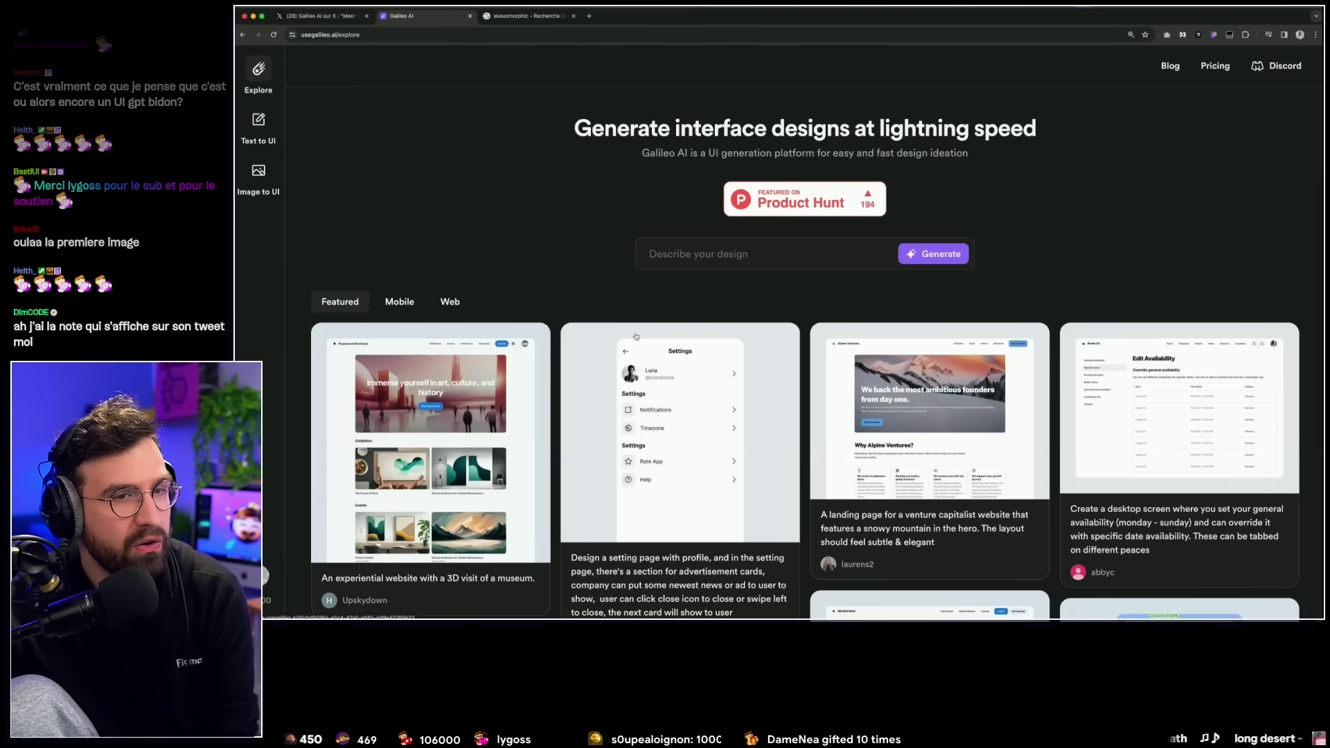
pyautogui.scroll(-10, 634, 337)
pyautogui.scroll(-3, 635, 337)
pyautogui.scroll(-5, 634, 337)
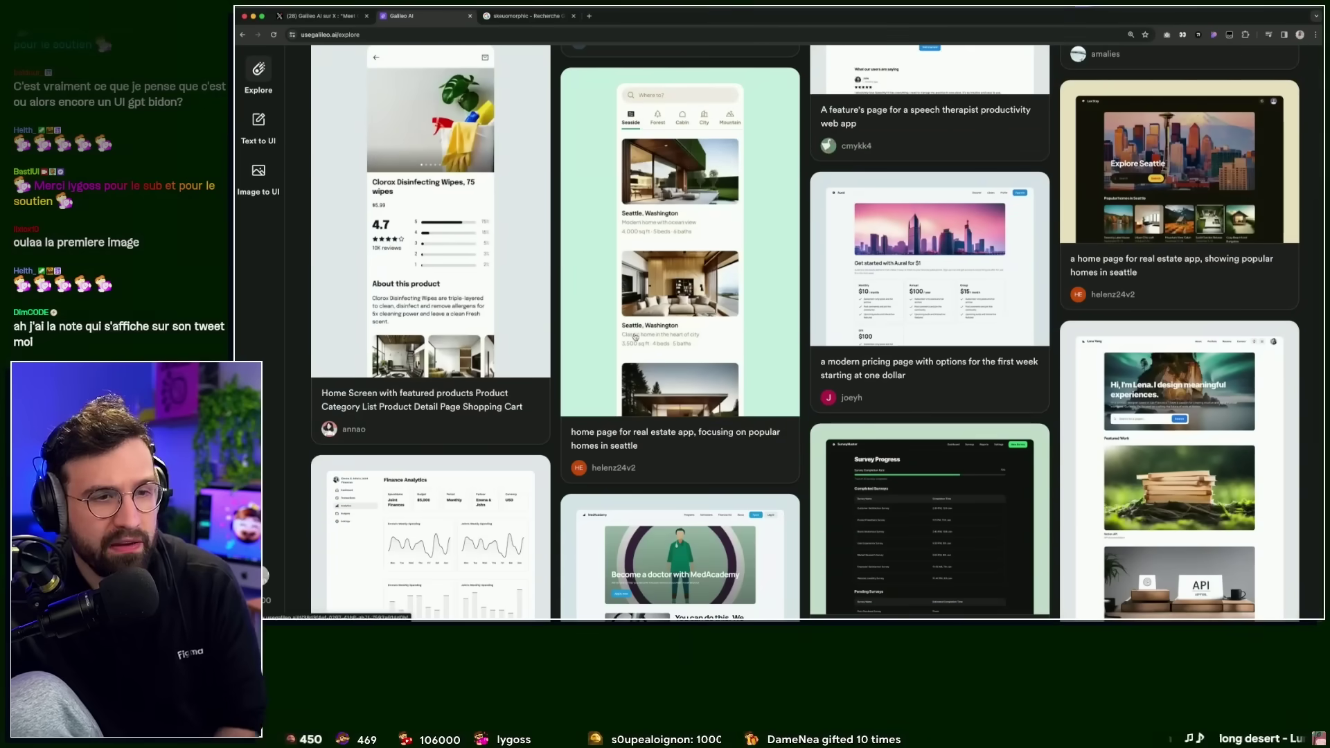
pyautogui.scroll(-3, 641, 398)
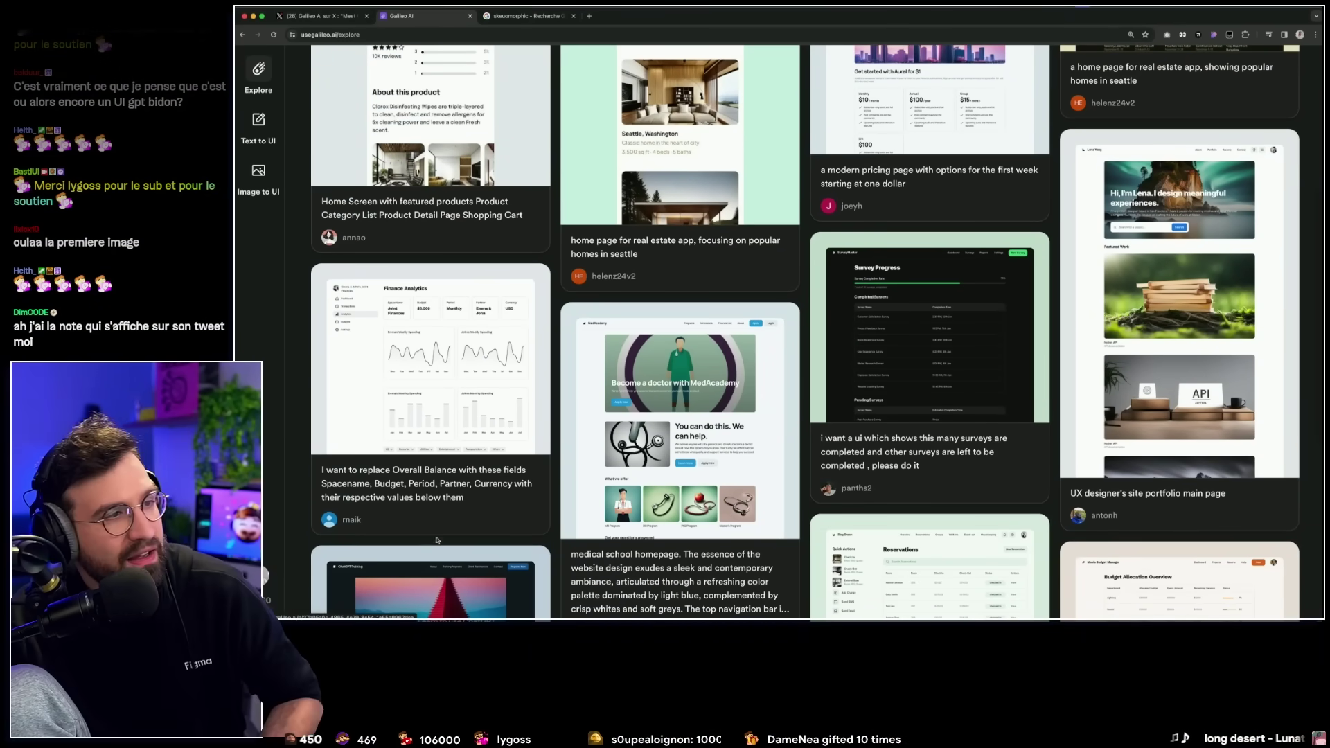
pyautogui.scroll(-5, 478, 422)
pyautogui.scroll(-5, 478, 421)
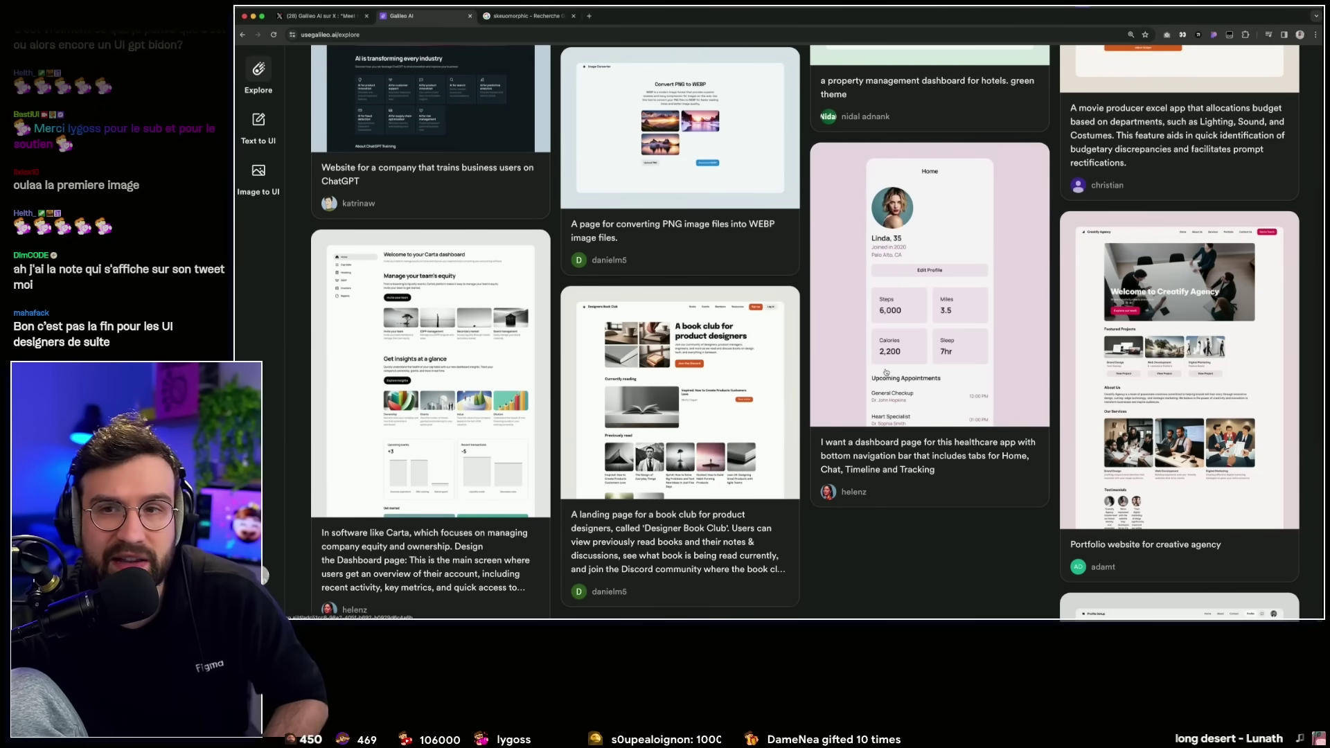
pyautogui.scroll(-4, 885, 372)
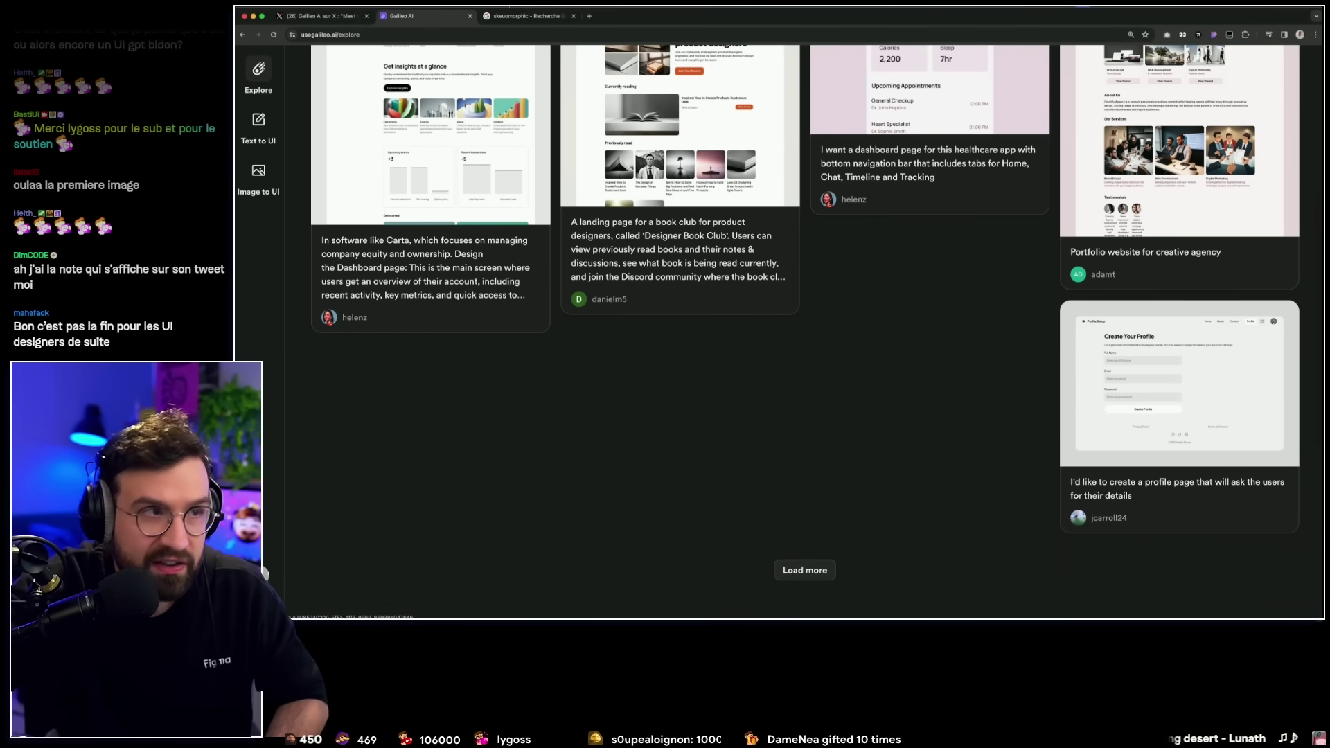
pyautogui.click(511, 12)
# Go to diagram.com's Magician page and scroll through its AI design features and back up.
pyautogui.write('daiagram')
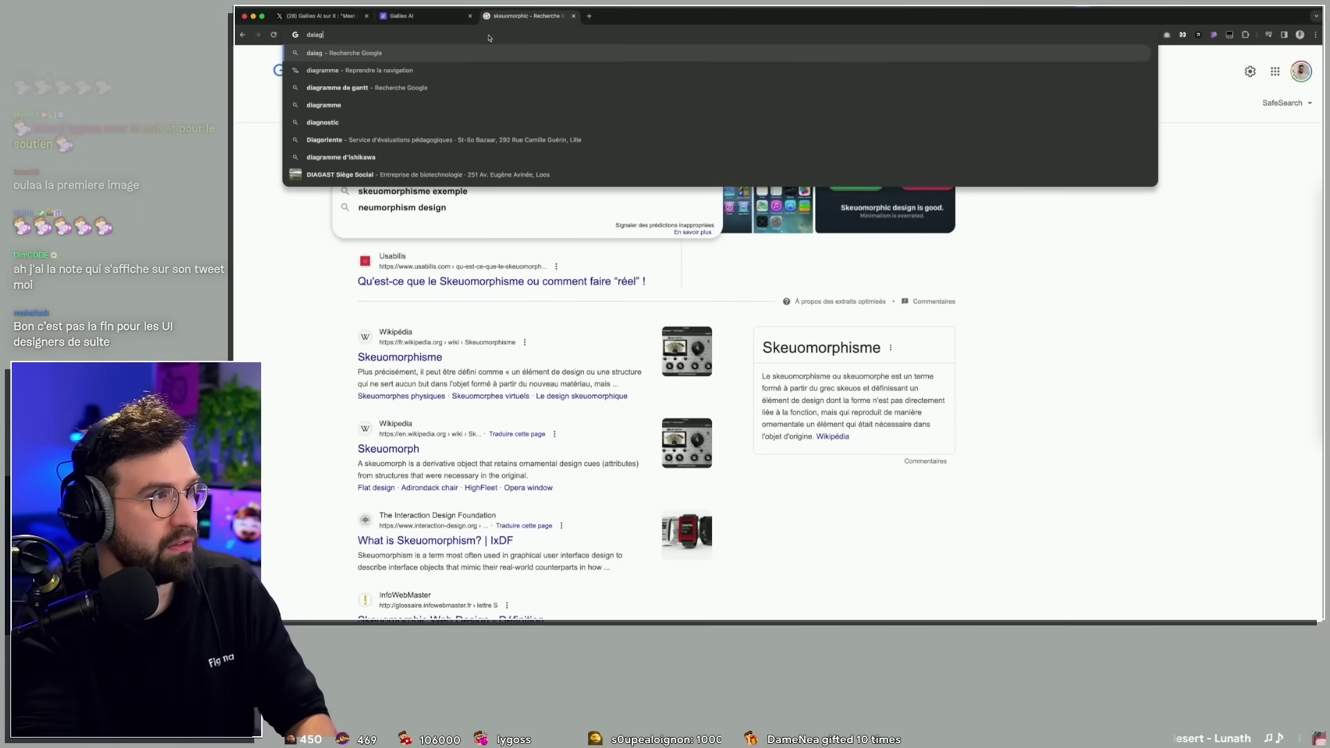
pyautogui.press('BackSpace')
pyautogui.press('BackSpace')
pyautogui.press('BackSpace')
pyautogui.write('dia')
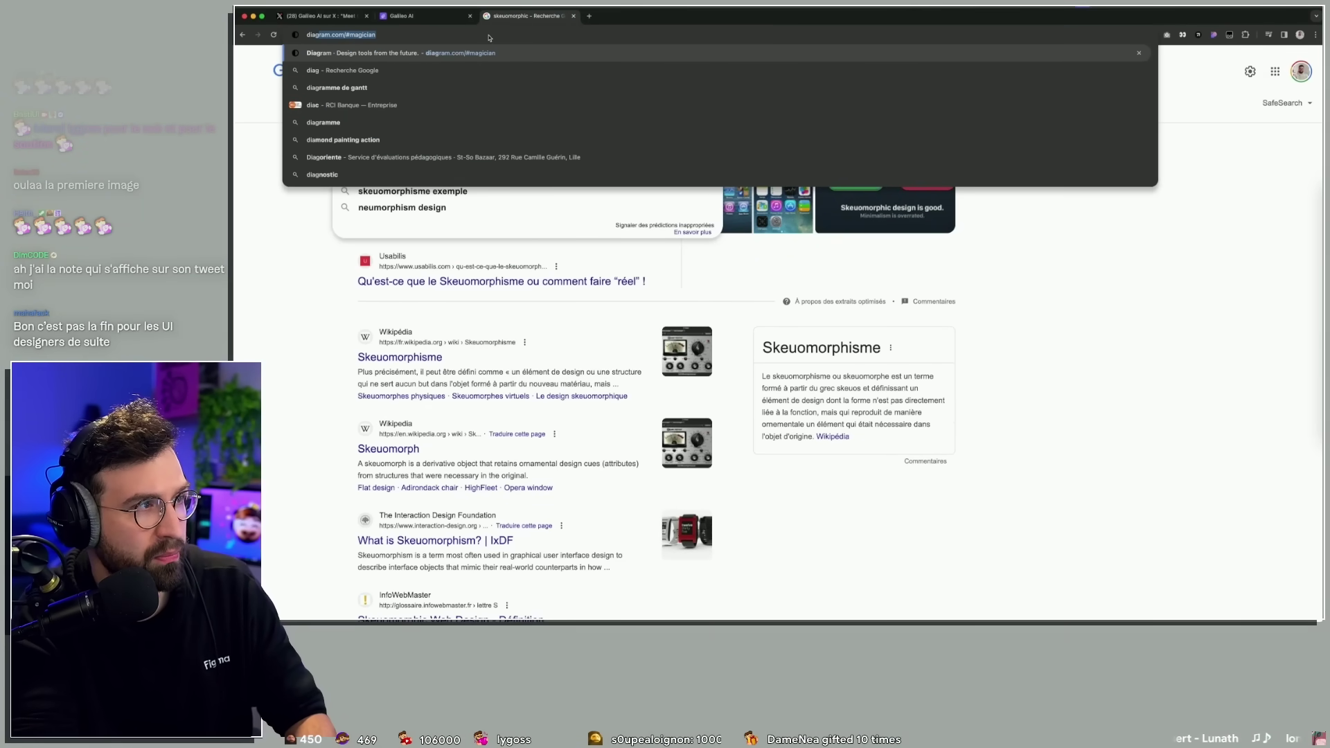
pyautogui.press('Return')
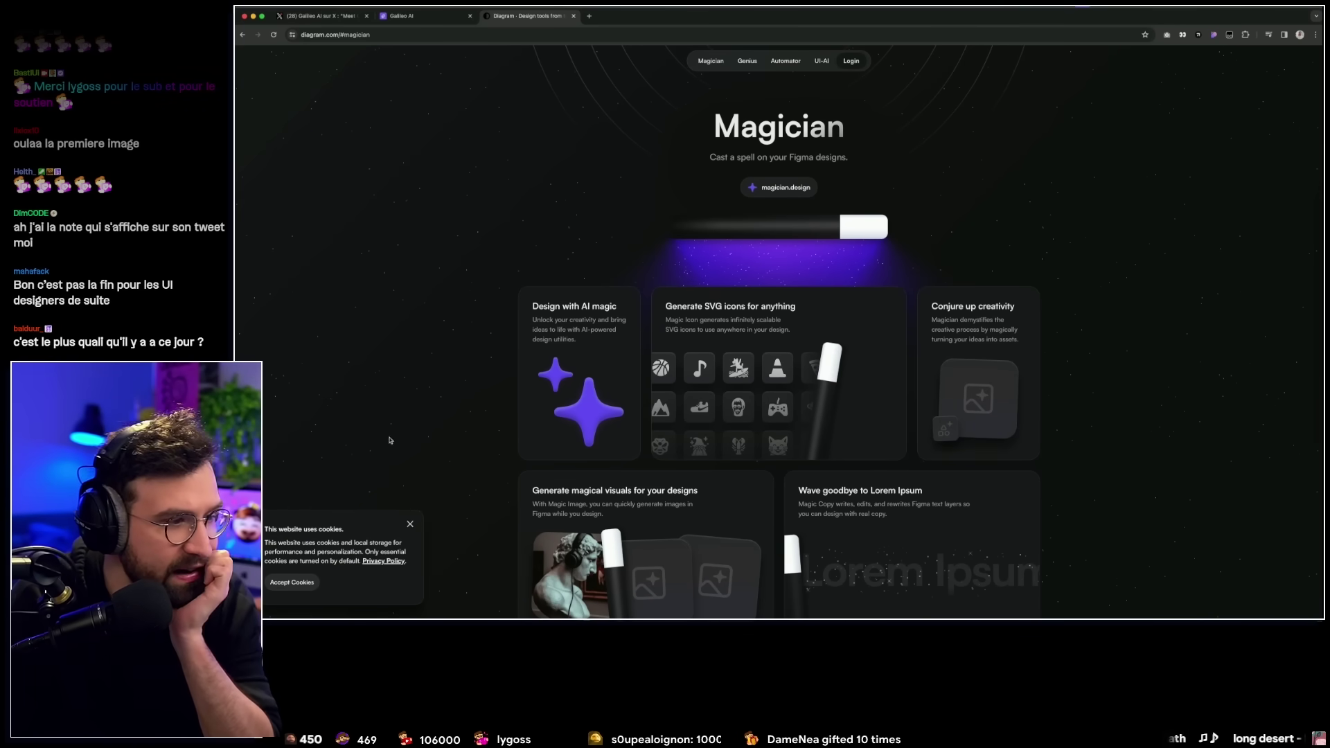
pyautogui.scroll(-6, 416, 508)
pyautogui.scroll(-3, 454, 413)
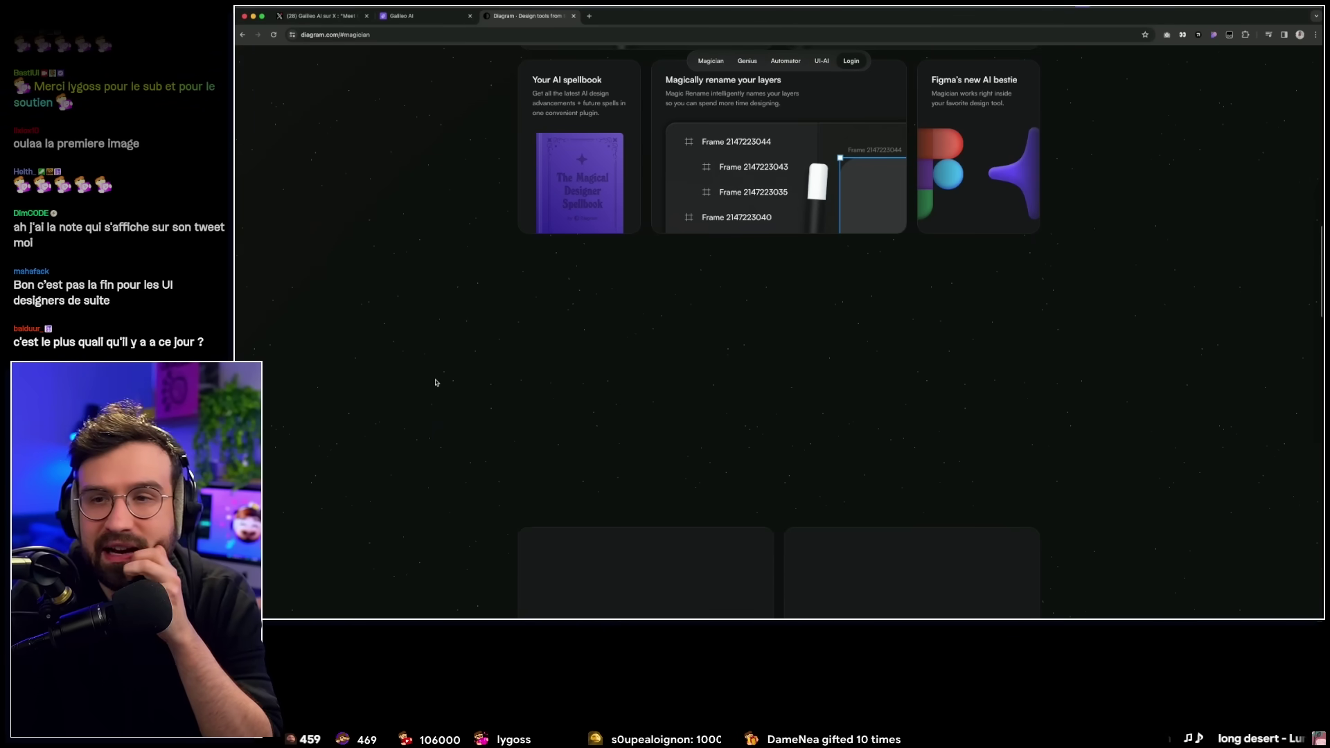
pyautogui.scroll(5, 450, 371)
pyautogui.scroll(5, 464, 361)
pyautogui.scroll(3, 464, 357)
pyautogui.scroll(3, 463, 353)
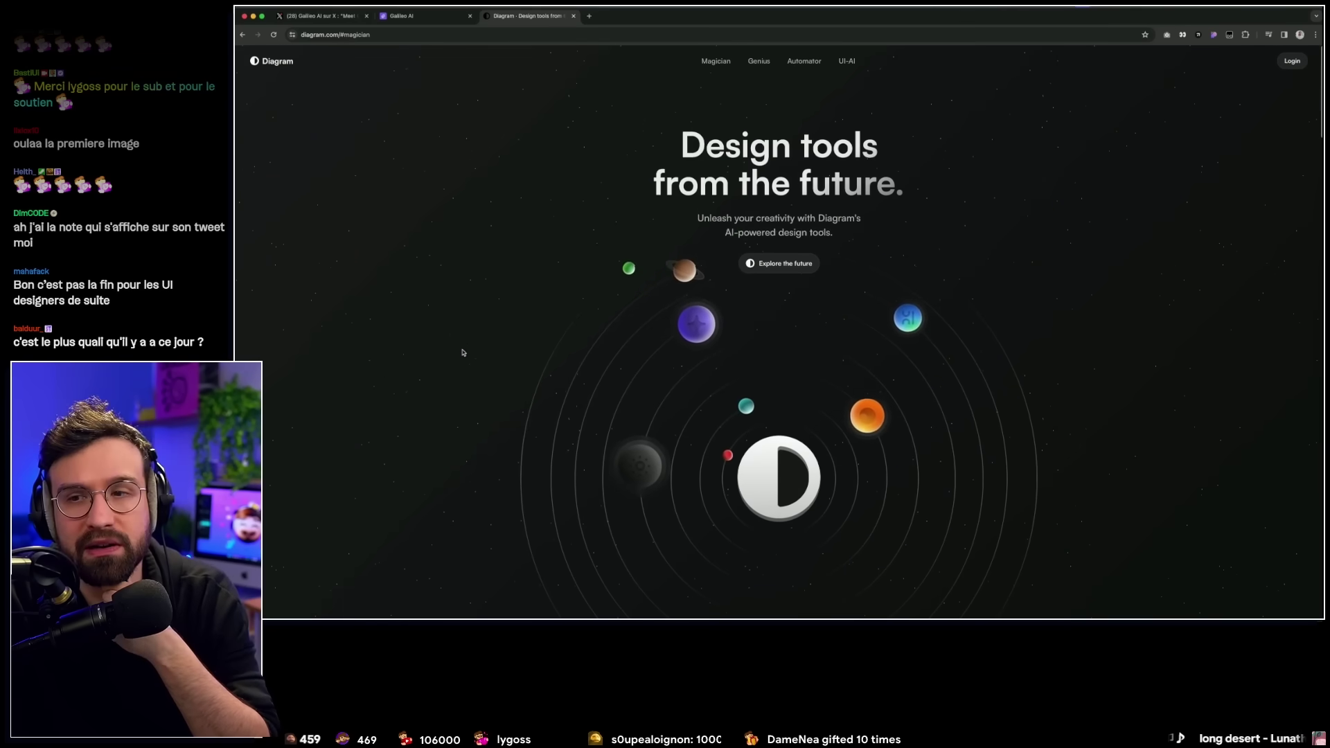